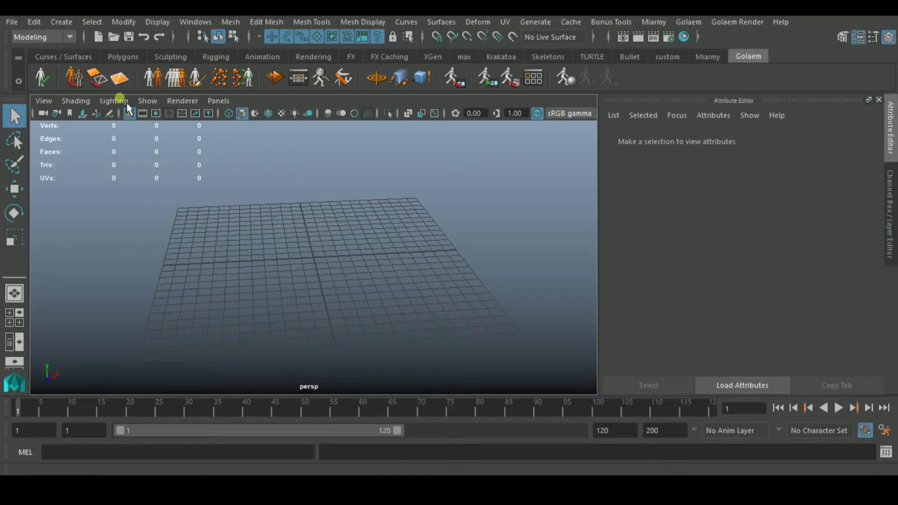
{"action": "left_click", "coordinate": [12, 23]}
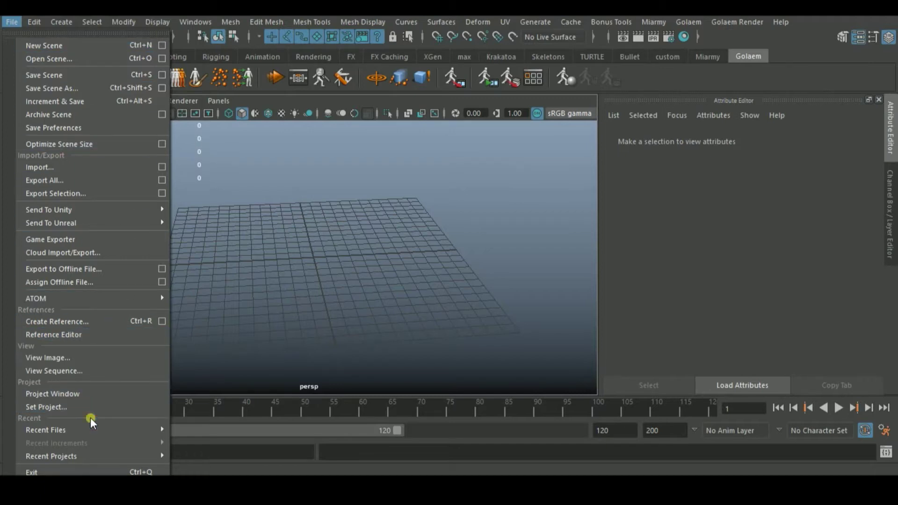
{"action": "mouse_move", "coordinate": [92, 429]}
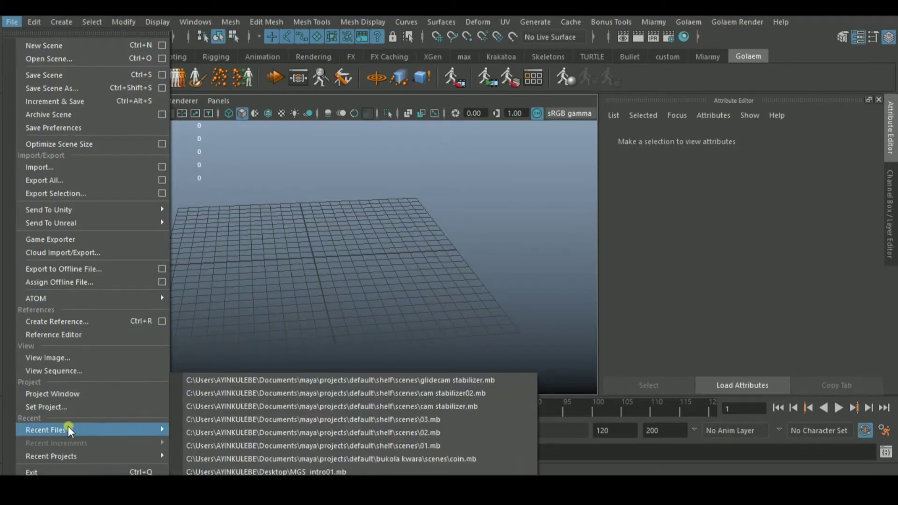
{"action": "left_click", "coordinate": [30, 15]}
{"action": "left_click", "coordinate": [33, 21]}
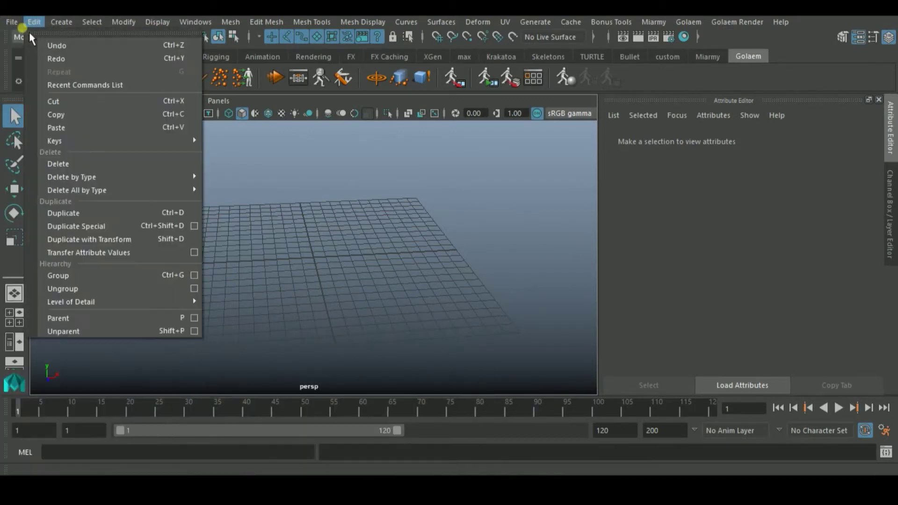
{"action": "left_click", "coordinate": [11, 22]}
{"action": "left_click", "coordinate": [44, 101]}
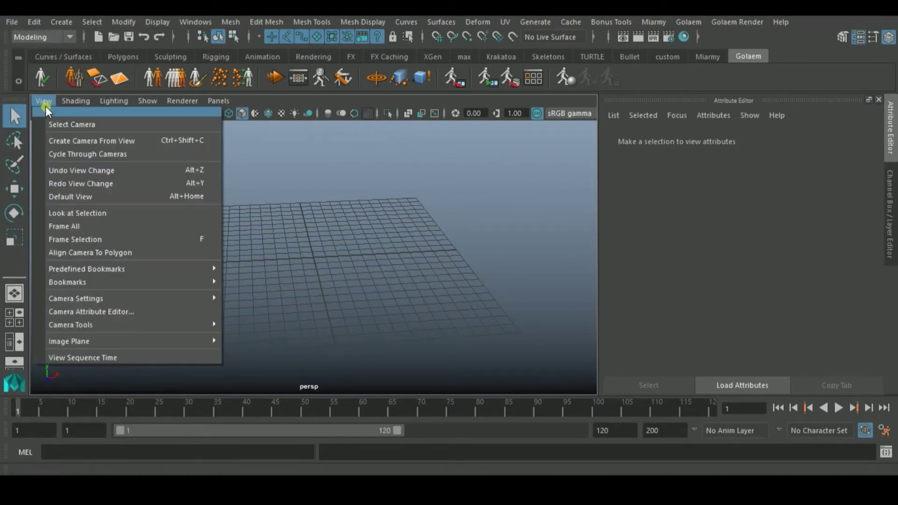
{"action": "mouse_move", "coordinate": [139, 342]}
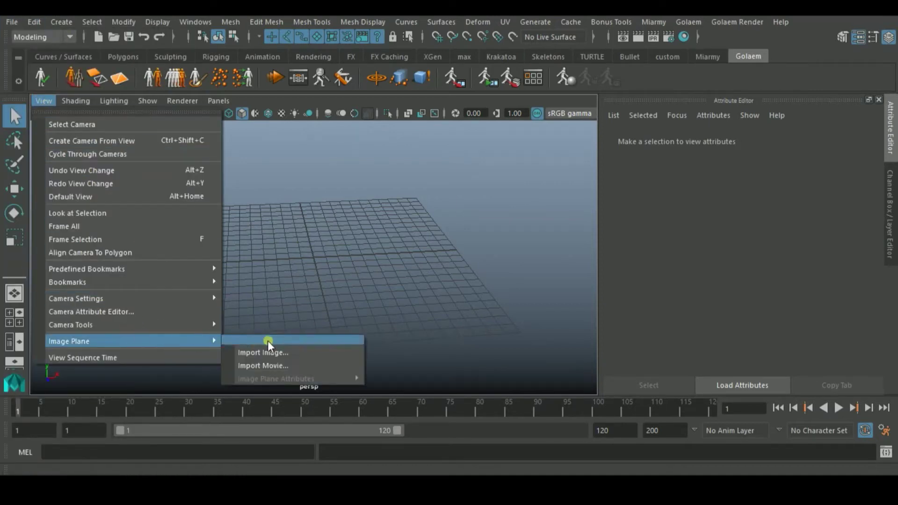
{"action": "left_click", "coordinate": [374, 274]}
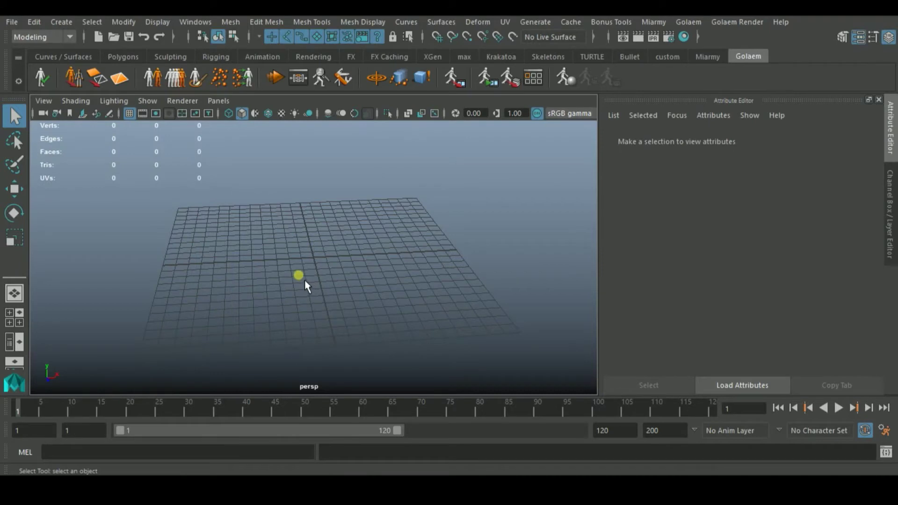
- Import the laptop keyboard photo as an image plane in the top view
{"action": "key", "text": "space"}
{"action": "key", "text": "space"}
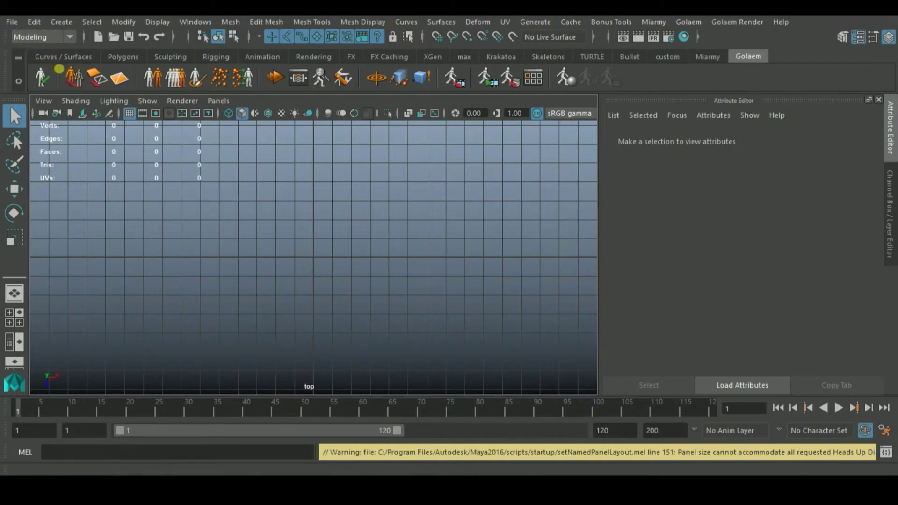
{"action": "left_click", "coordinate": [44, 101]}
{"action": "mouse_move", "coordinate": [140, 341]}
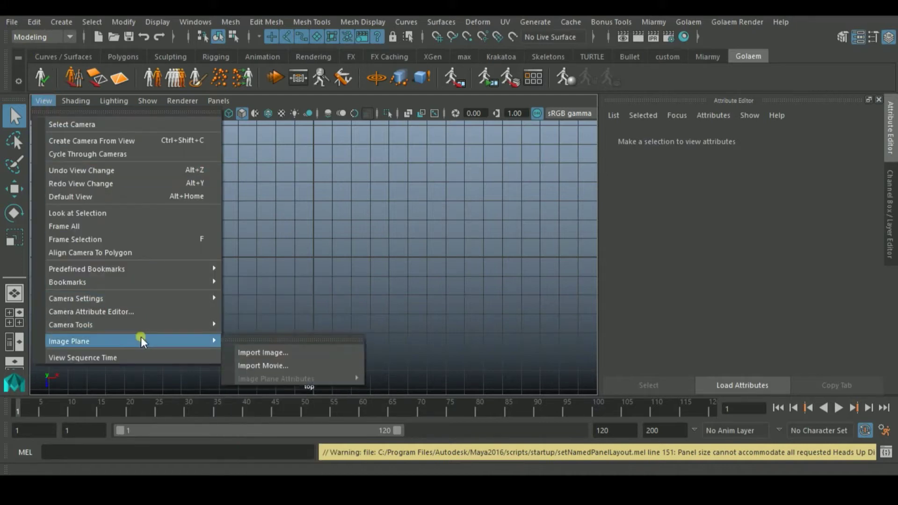
{"action": "left_click", "coordinate": [261, 352]}
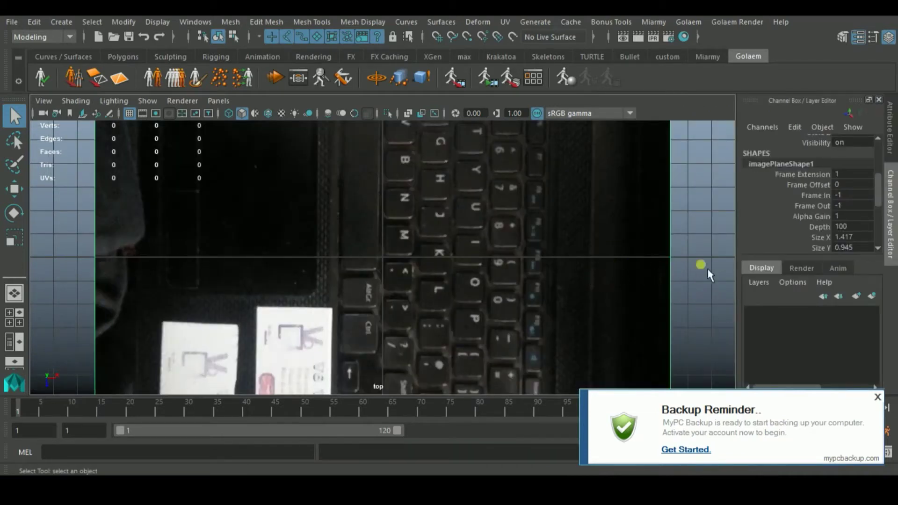
- Set the image plane's Rotate Y to 90 so the keyboard photo is upright, and frame the whole image
{"action": "scroll", "coordinate": [886, 185], "scroll_direction": "up", "scroll_amount": 2}
{"action": "left_click_drag", "start_coordinate": [885, 181], "coordinate": [891, 163]}
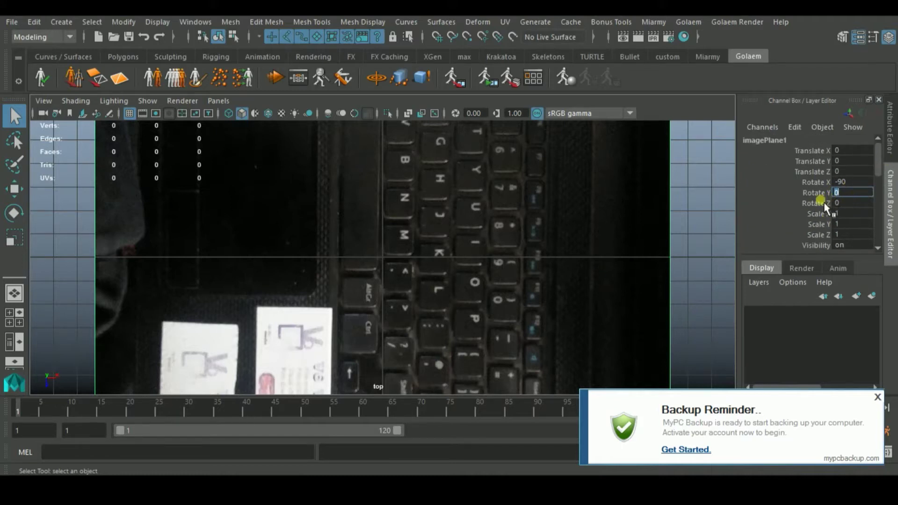
{"action": "key", "text": "Return"}
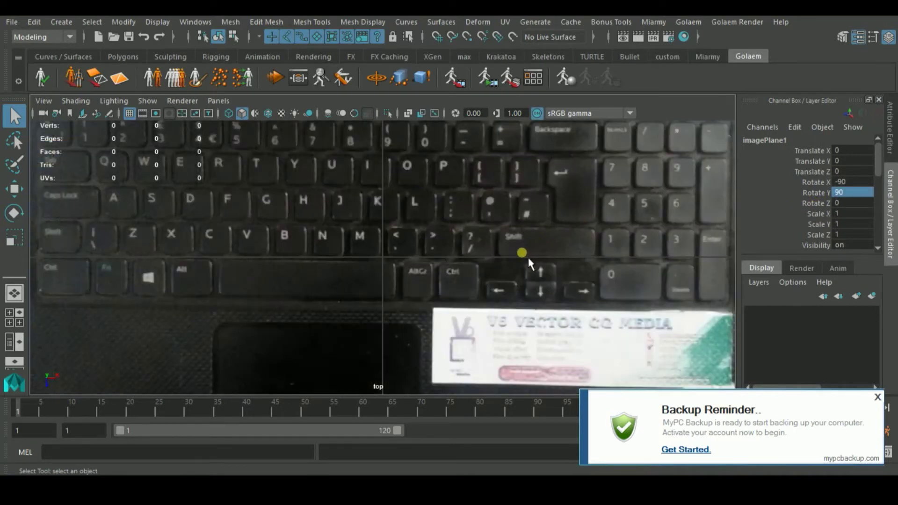
{"action": "key", "text": "f"}
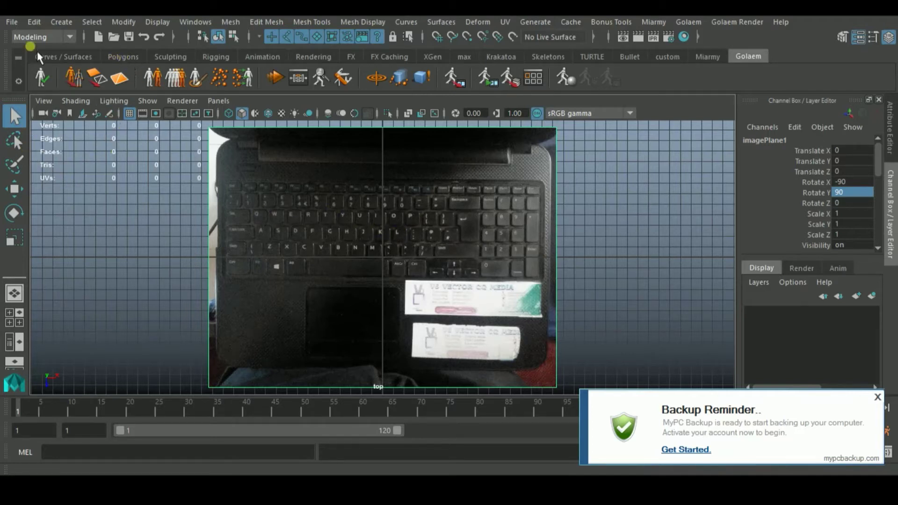
- Create a polygon cube and move it over the key beside the 1 key in the reference photo
{"action": "left_click", "coordinate": [124, 57]}
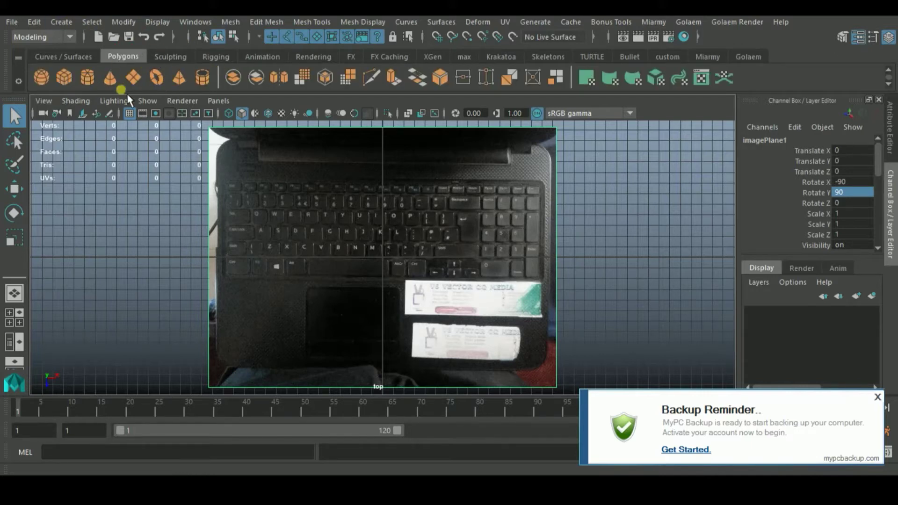
{"action": "left_click", "coordinate": [64, 77]}
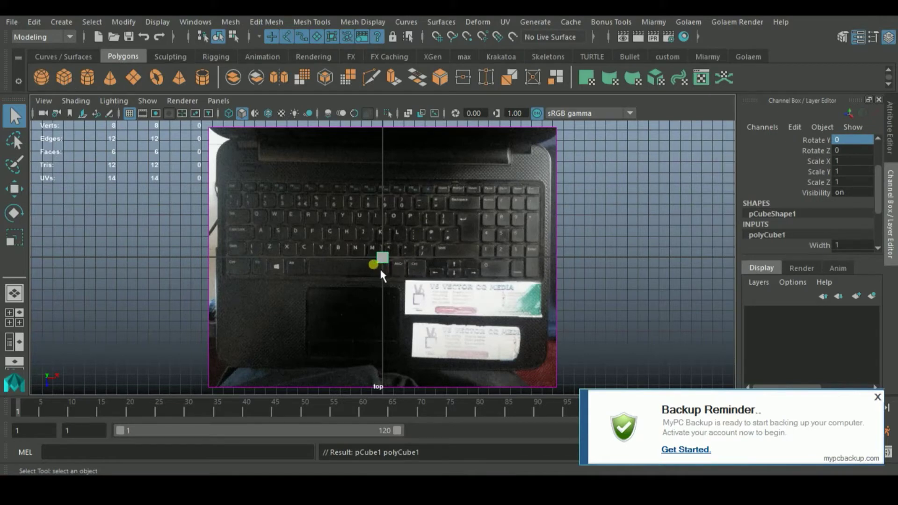
{"action": "key", "text": "w"}
{"action": "left_click_drag", "start_coordinate": [385, 261], "coordinate": [241, 208]}
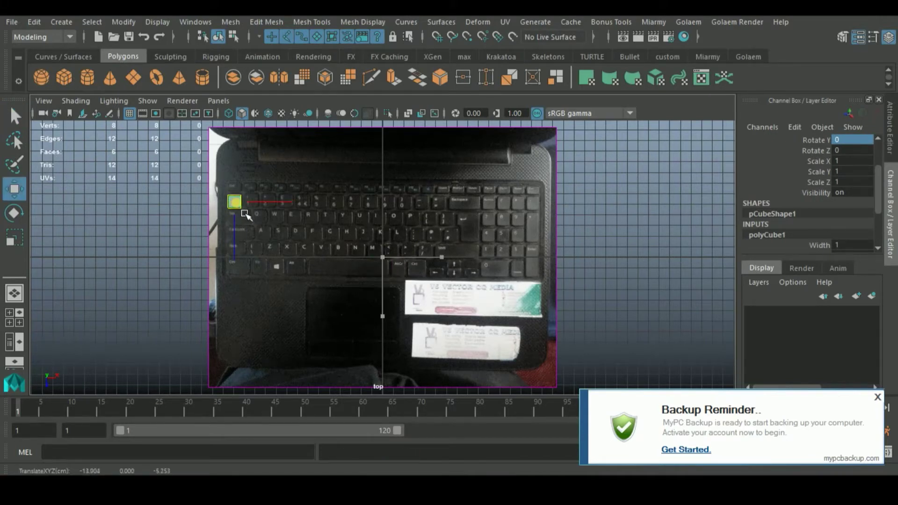
{"action": "key", "text": "f"}
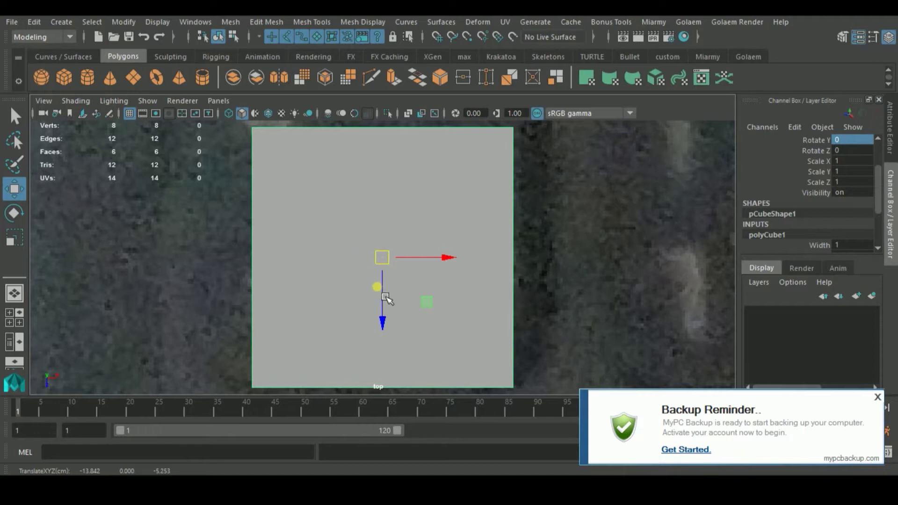
{"action": "right_click_drag", "start_coordinate": [382, 301], "coordinate": [224, 255], "text": "alt"}
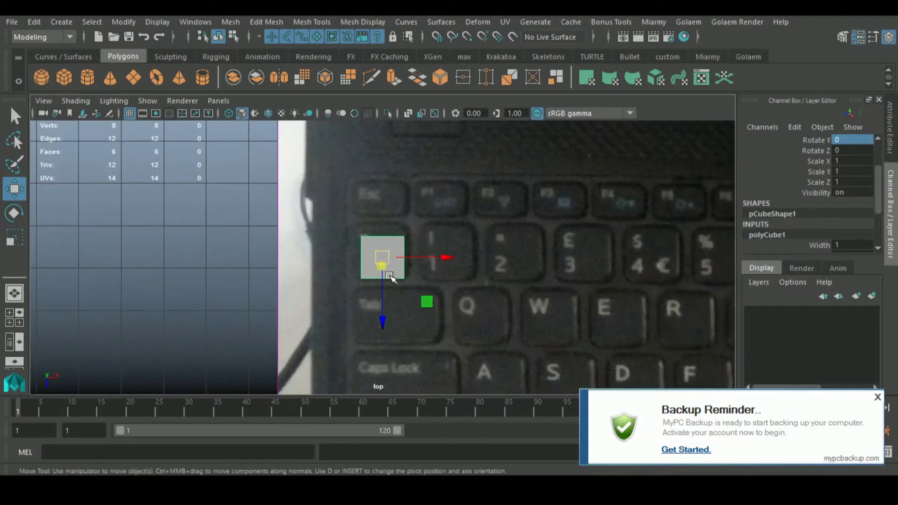
{"action": "left_click_drag", "start_coordinate": [389, 272], "coordinate": [385, 266]}
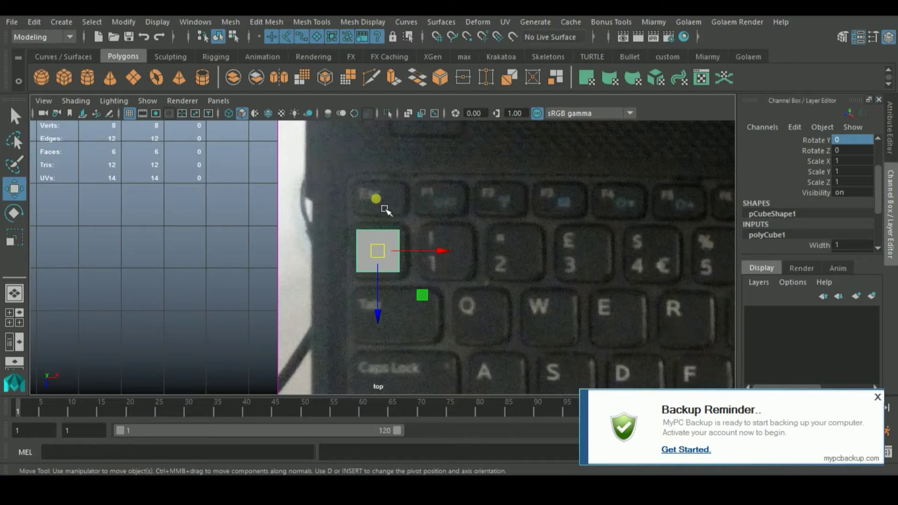
- Scale the cube uniformly to about 1.304 and adjust its position to cover the key beside the 1 key
{"action": "key", "text": "r"}
{"action": "middle_click_drag", "start_coordinate": [387, 262], "coordinate": [397, 270]}
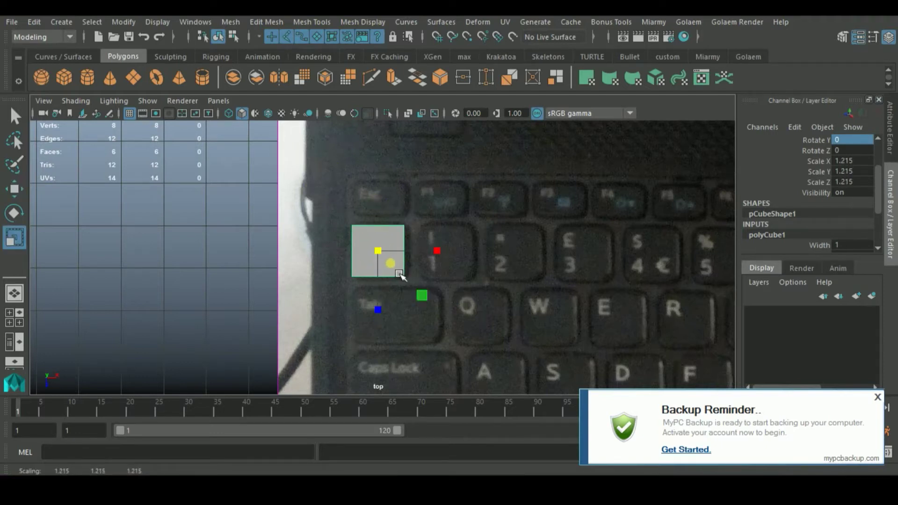
{"action": "key", "text": "w"}
{"action": "left_click_drag", "start_coordinate": [386, 318], "coordinate": [387, 322]}
{"action": "left_click_drag", "start_coordinate": [387, 259], "coordinate": [389, 260]}
{"action": "key", "text": "r"}
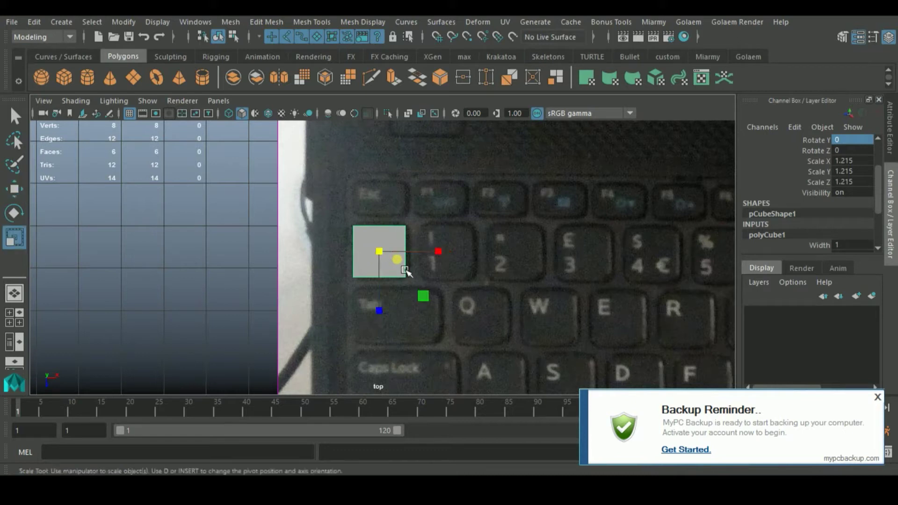
{"action": "middle_click_drag", "start_coordinate": [391, 265], "coordinate": [396, 261]}
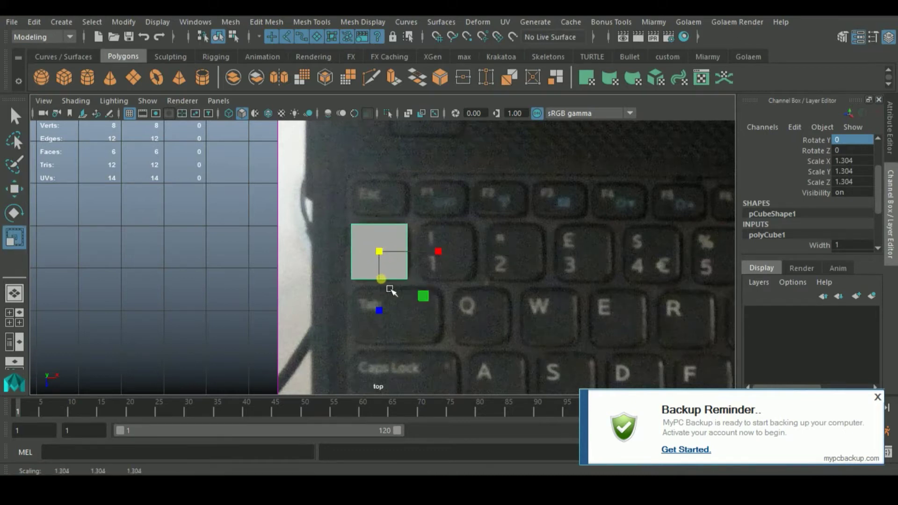
- In the perspective view, raise the cube to about 0.277 in Y and flatten its height to a low key shape
{"action": "key", "text": "space"}
{"action": "key", "text": "space"}
{"action": "left_click_drag", "start_coordinate": [491, 224], "coordinate": [353, 213], "text": "alt"}
{"action": "left_click_drag", "start_coordinate": [320, 182], "coordinate": [322, 201]}
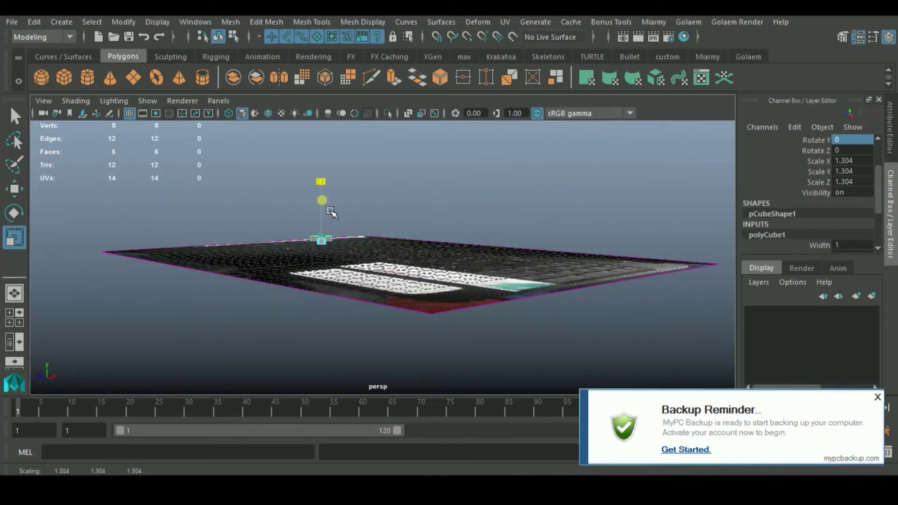
{"action": "key", "text": "w"}
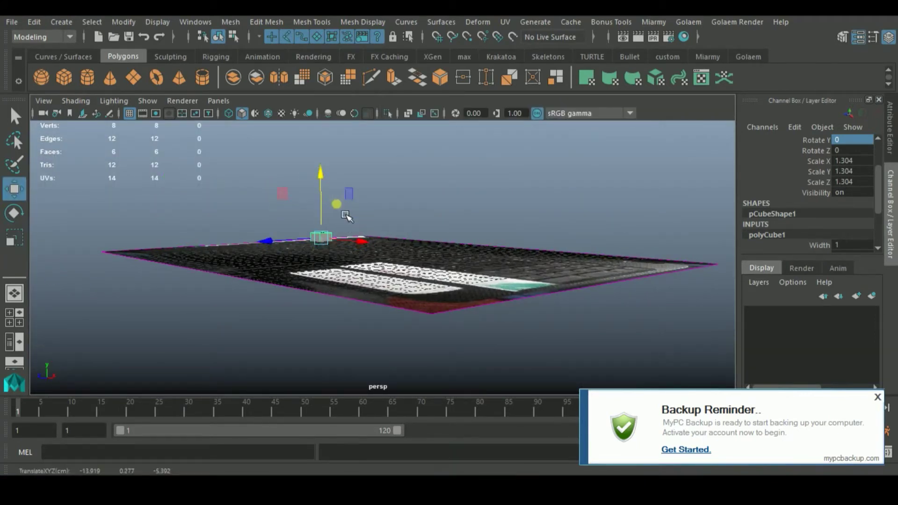
{"action": "key", "text": "f"}
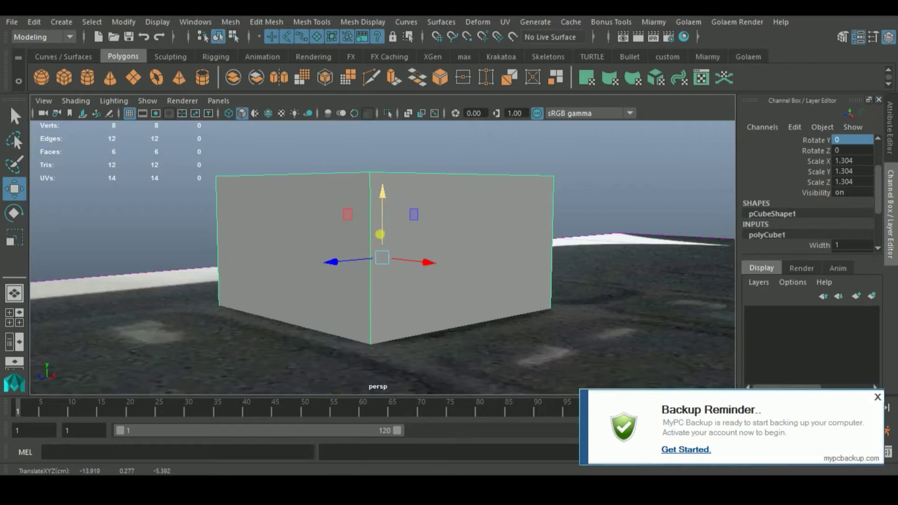
{"action": "key", "text": "r"}
{"action": "left_click_drag", "start_coordinate": [386, 201], "coordinate": [386, 242]}
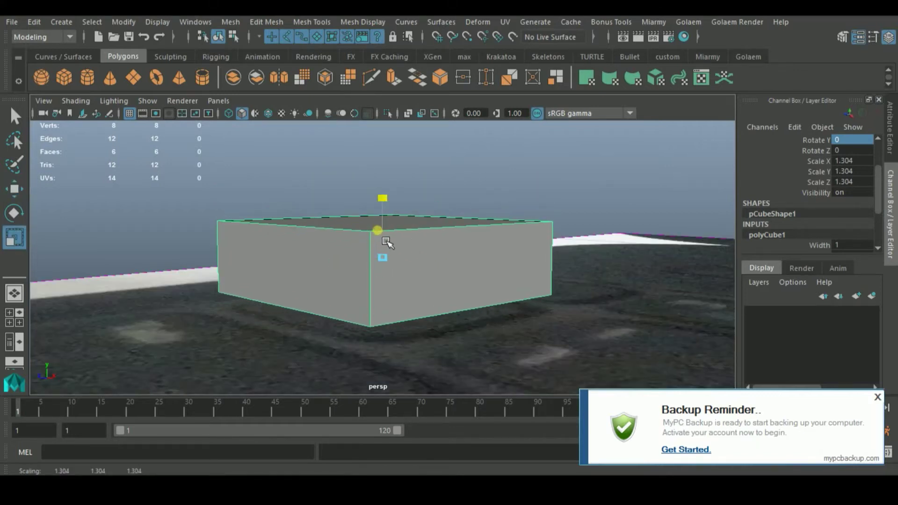
{"action": "mouse_move", "coordinate": [392, 331]}
{"action": "left_mouse_down", "text": "alt"}
{"action": "mouse_move", "coordinate": [405, 311]}
{"action": "mouse_move", "coordinate": [392, 342]}
{"action": "left_mouse_up", "text": "alt"}
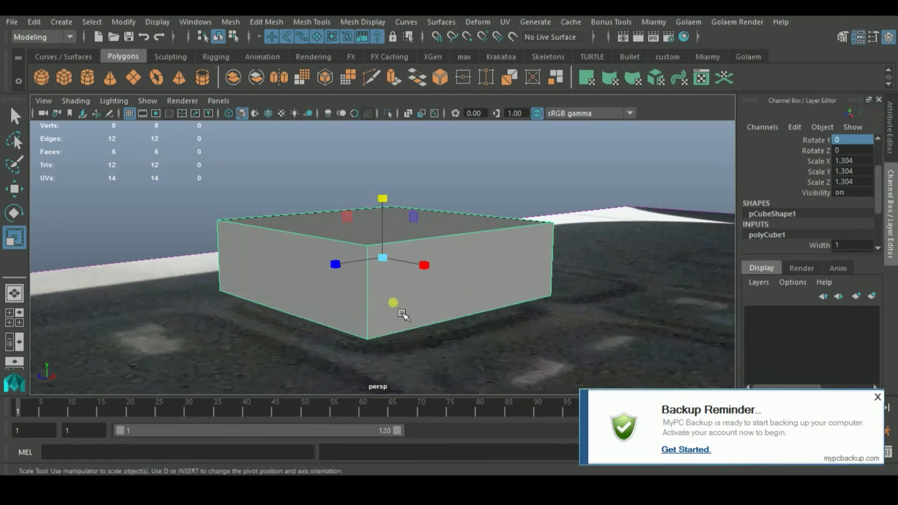
- Isolate the cube, delete its bottom face and return to object selection with the cube selected
{"action": "left_click", "coordinate": [388, 113]}
{"action": "left_click_drag", "start_coordinate": [388, 154], "coordinate": [387, 240], "text": "alt"}
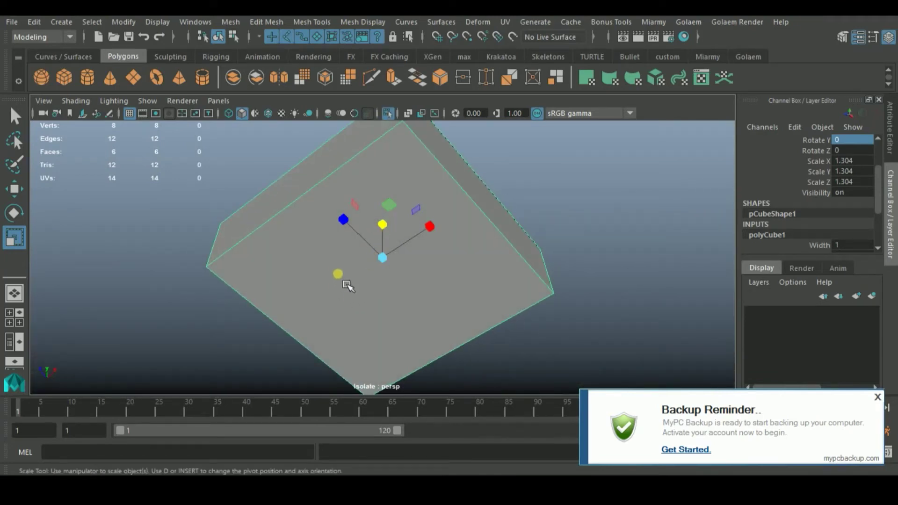
{"action": "right_click_drag", "start_coordinate": [345, 276], "coordinate": [347, 150]}
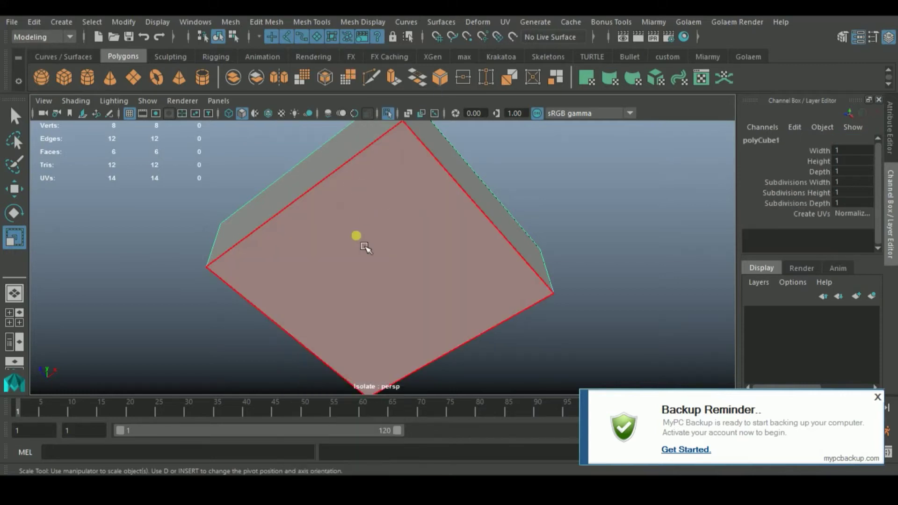
{"action": "left_click", "coordinate": [337, 303]}
{"action": "key", "text": "Delete"}
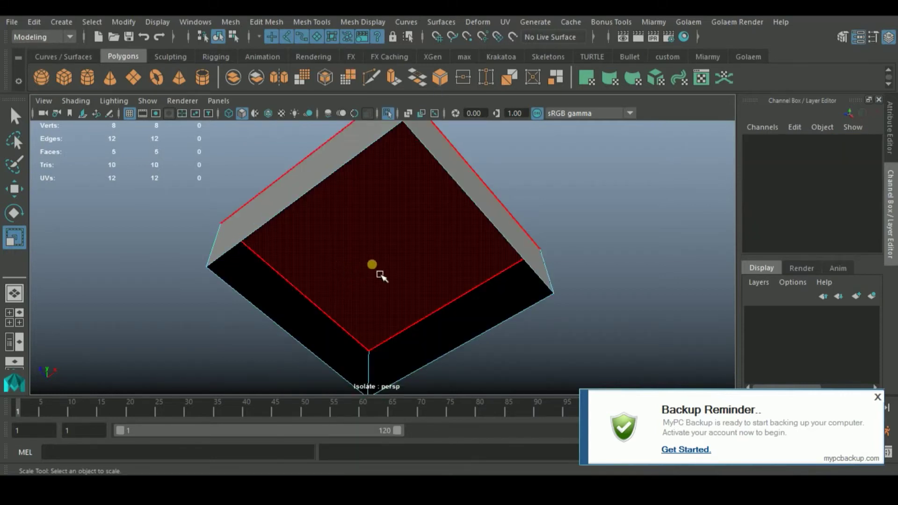
{"action": "left_click_drag", "start_coordinate": [380, 276], "coordinate": [332, 329], "text": "alt"}
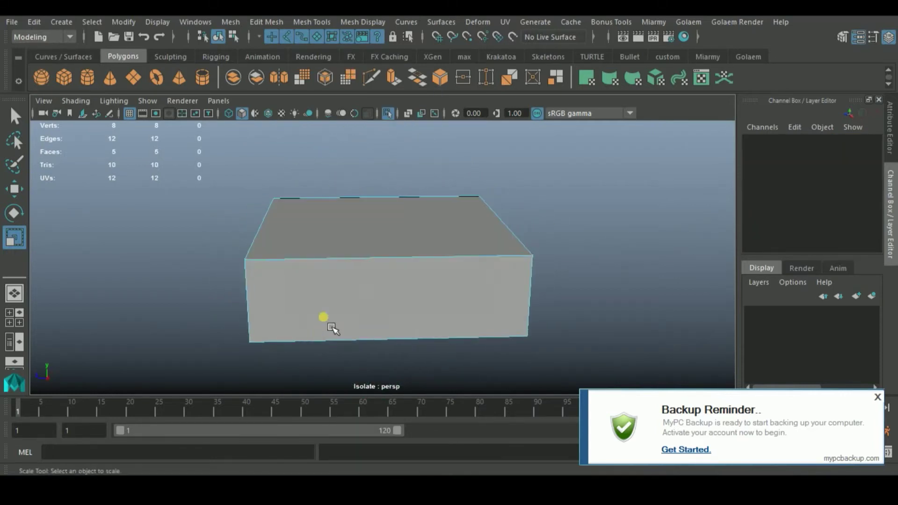
{"action": "right_click_drag", "start_coordinate": [345, 275], "coordinate": [401, 92]}
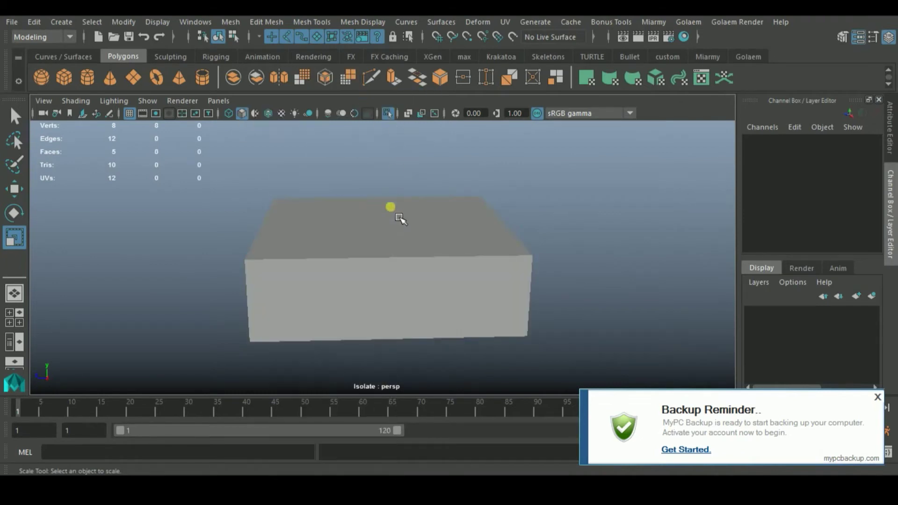
{"action": "left_click", "coordinate": [399, 218]}
- Insert an edge loop close to each of two opposite sides of the key block
{"action": "left_click_drag", "start_coordinate": [323, 333], "coordinate": [403, 267], "text": "alt"}
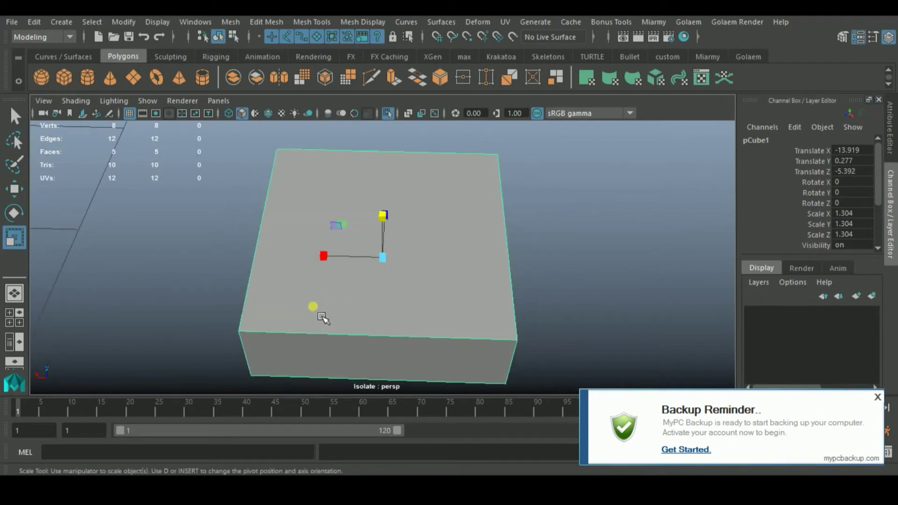
{"action": "right_click_drag", "start_coordinate": [312, 310], "coordinate": [233, 193], "text": "shift"}
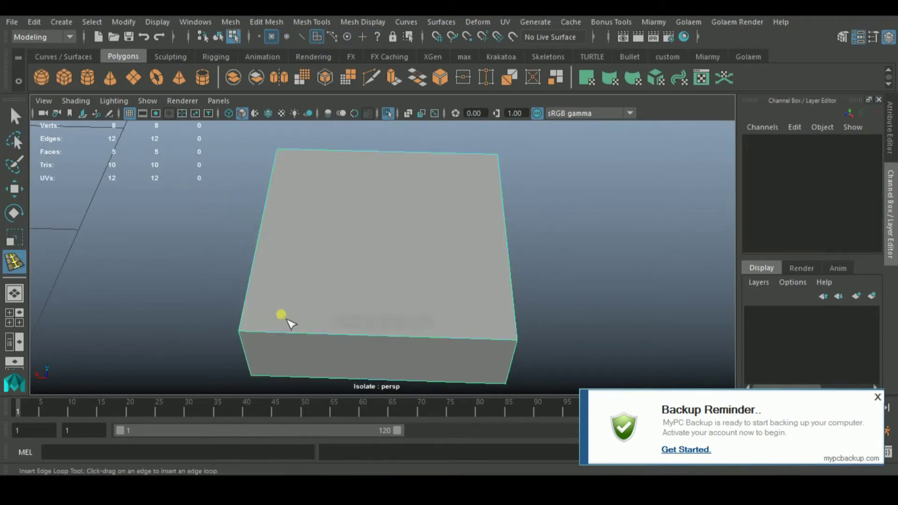
{"action": "left_click_drag", "start_coordinate": [275, 335], "coordinate": [247, 338]}
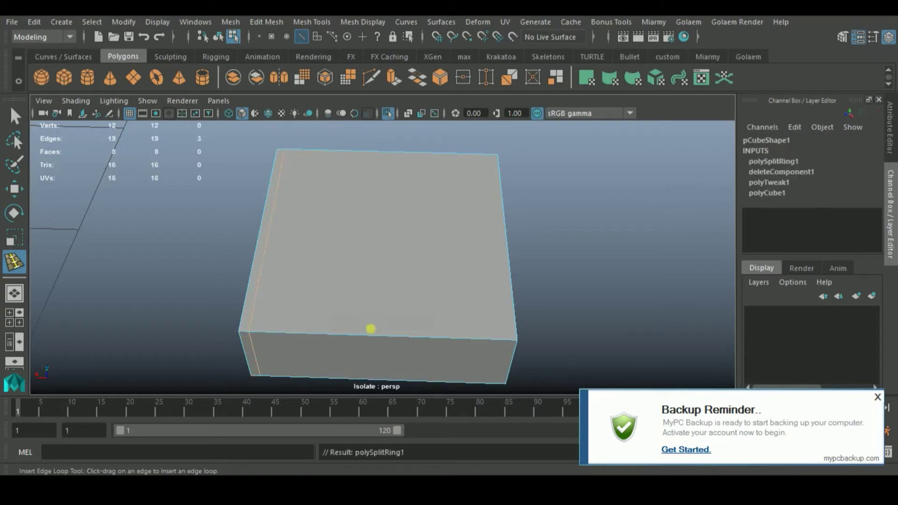
{"action": "left_click_drag", "start_coordinate": [445, 347], "coordinate": [510, 354]}
{"action": "left_click_drag", "start_coordinate": [577, 324], "coordinate": [437, 317], "text": "alt"}
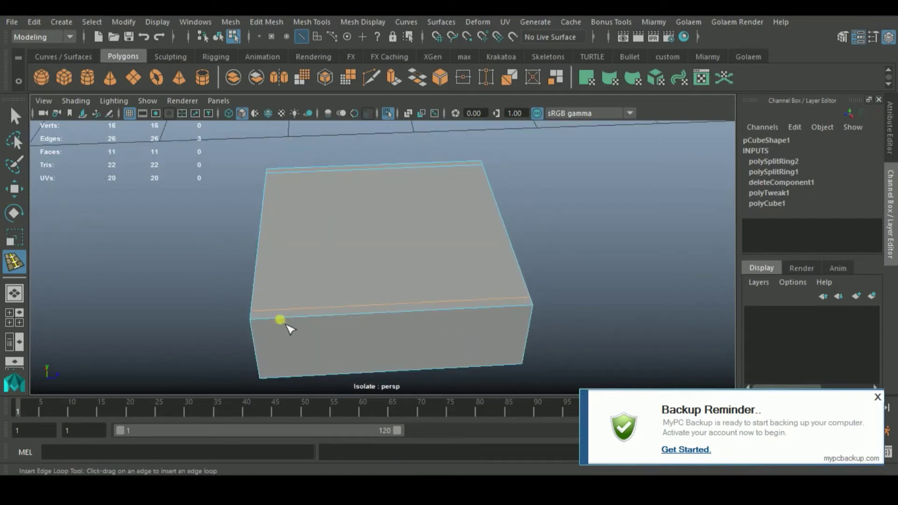
- Insert edge loops near the remaining two sides and one around the walls below the top edge, with smooth preview on
{"action": "left_click_drag", "start_coordinate": [281, 324], "coordinate": [272, 327]}
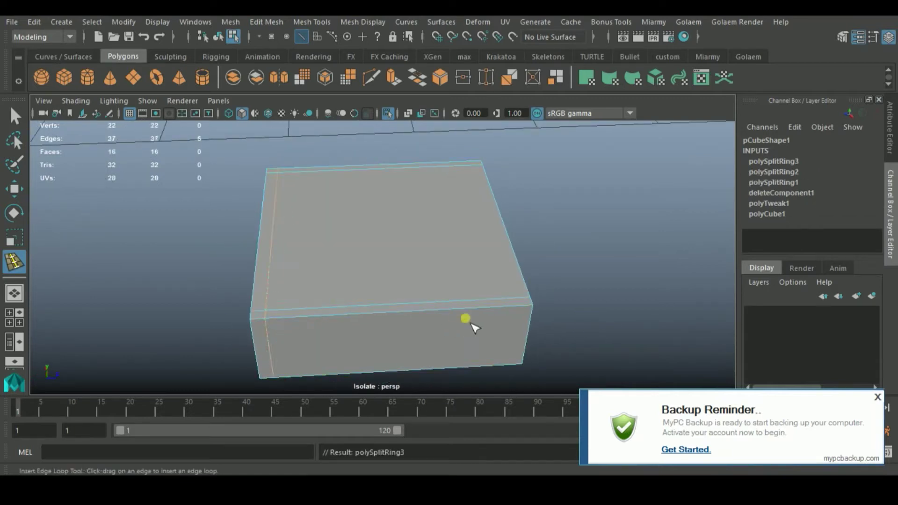
{"action": "left_click_drag", "start_coordinate": [513, 310], "coordinate": [537, 328]}
{"action": "key", "text": "3"}
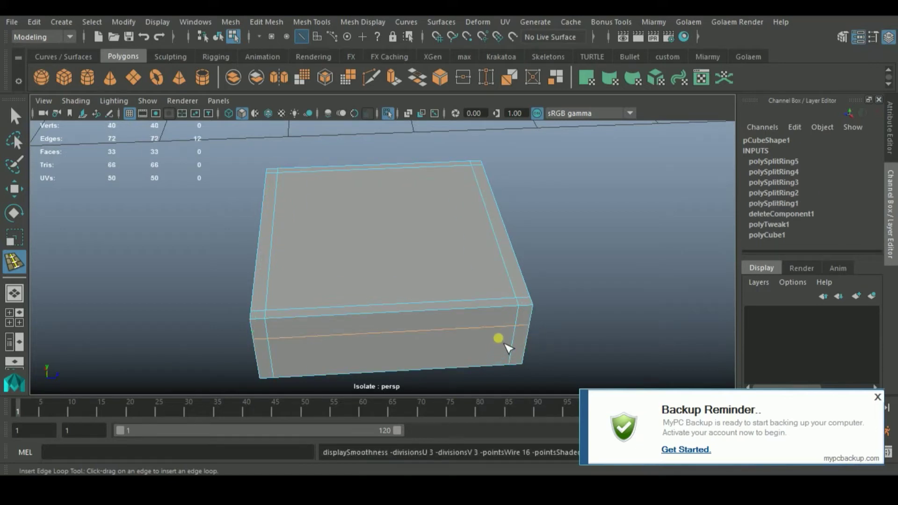
{"action": "left_click_drag", "start_coordinate": [311, 344], "coordinate": [321, 313], "text": "alt"}
{"action": "key", "text": "w"}
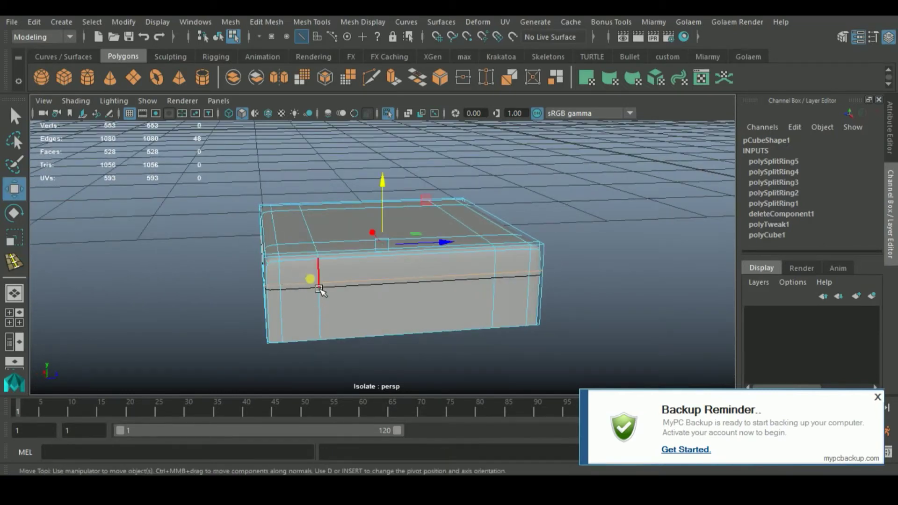
- Return to object selection, select the smoothed key and turn off its isolation
{"action": "right_click_drag", "start_coordinate": [308, 282], "coordinate": [388, 93]}
{"action": "left_click", "coordinate": [425, 184]}
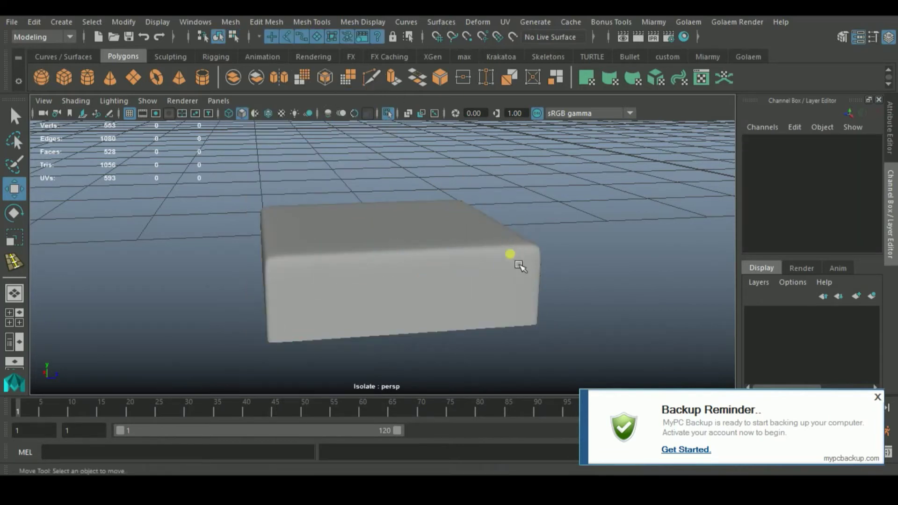
{"action": "left_click_drag", "start_coordinate": [472, 293], "coordinate": [258, 239], "text": "alt"}
{"action": "left_click", "coordinate": [315, 235]}
{"action": "left_click_drag", "start_coordinate": [315, 234], "coordinate": [453, 233], "text": "alt"}
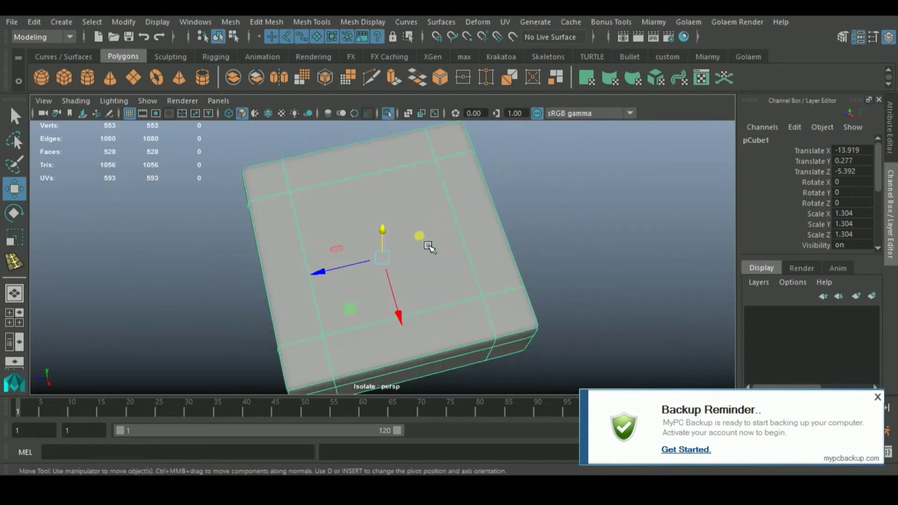
{"action": "left_click", "coordinate": [388, 114]}
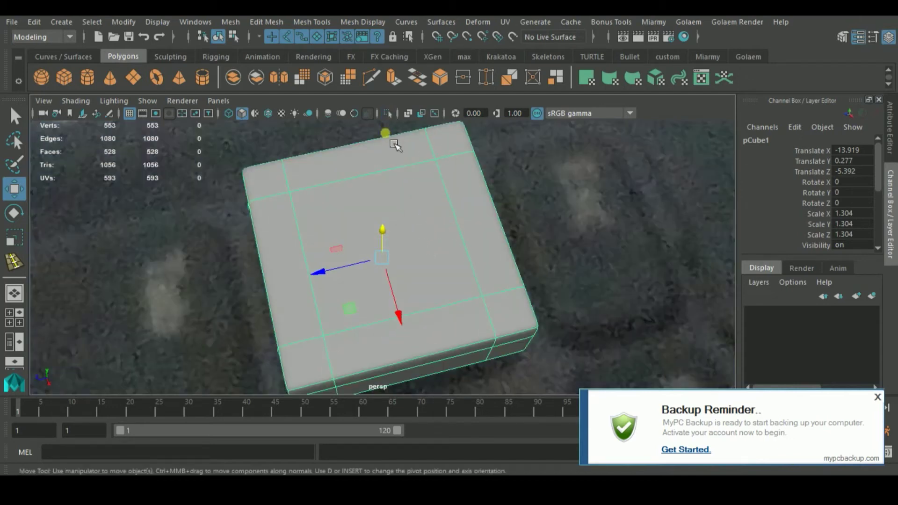
- Lower the key to about 0.113 in Y and check its fit on the reference in the top view
{"action": "left_click_drag", "start_coordinate": [453, 295], "coordinate": [369, 224], "text": "alt"}
{"action": "mouse_move", "coordinate": [391, 219]}
{"action": "left_mouse_down"}
{"action": "mouse_move", "coordinate": [387, 236]}
{"action": "mouse_move", "coordinate": [391, 229]}
{"action": "left_mouse_up"}
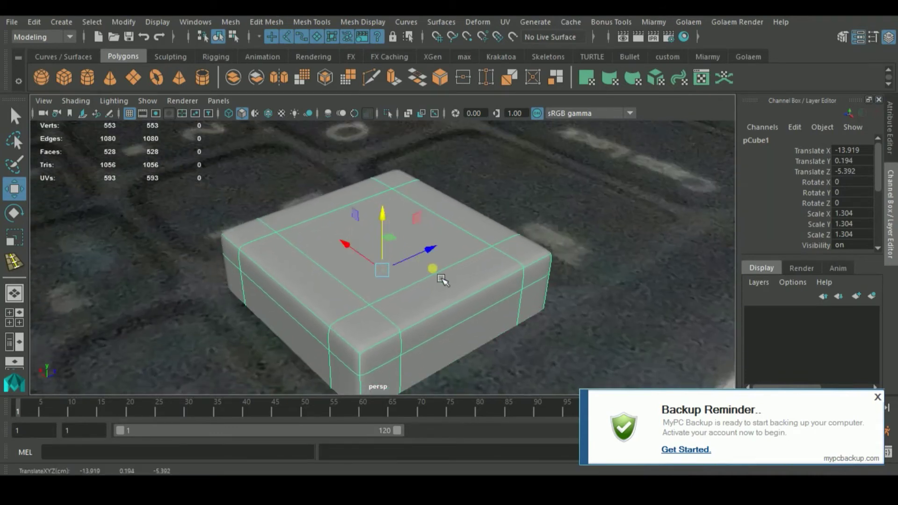
{"action": "left_click_drag", "start_coordinate": [442, 279], "coordinate": [387, 237], "text": "alt"}
{"action": "key", "text": "r"}
{"action": "key", "text": "w"}
{"action": "left_click_drag", "start_coordinate": [260, 294], "coordinate": [445, 286], "text": "alt"}
{"action": "key", "text": "space"}
{"action": "key", "text": "space"}
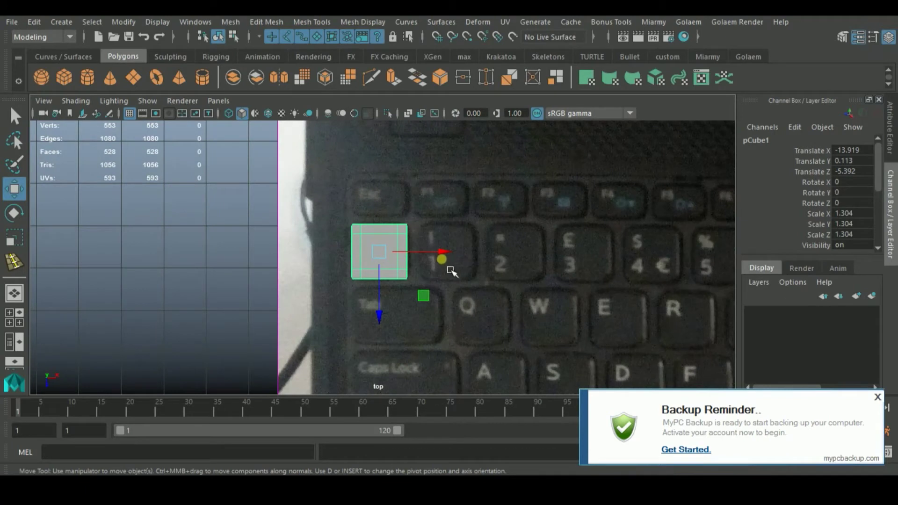
{"action": "key", "text": "3"}
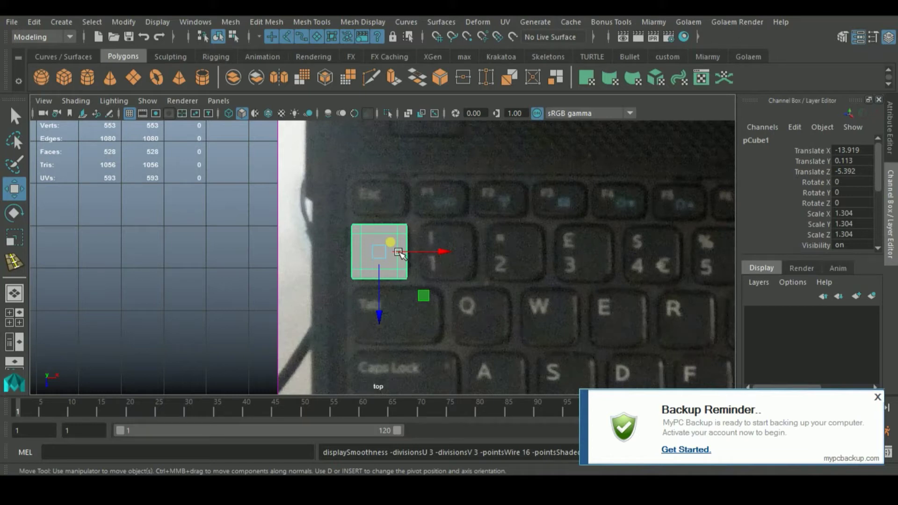
- In the perspective view, insert an edge loop across the middle of the key and scale it outward to about 1.038
{"action": "key", "text": "space"}
{"action": "key", "text": "space"}
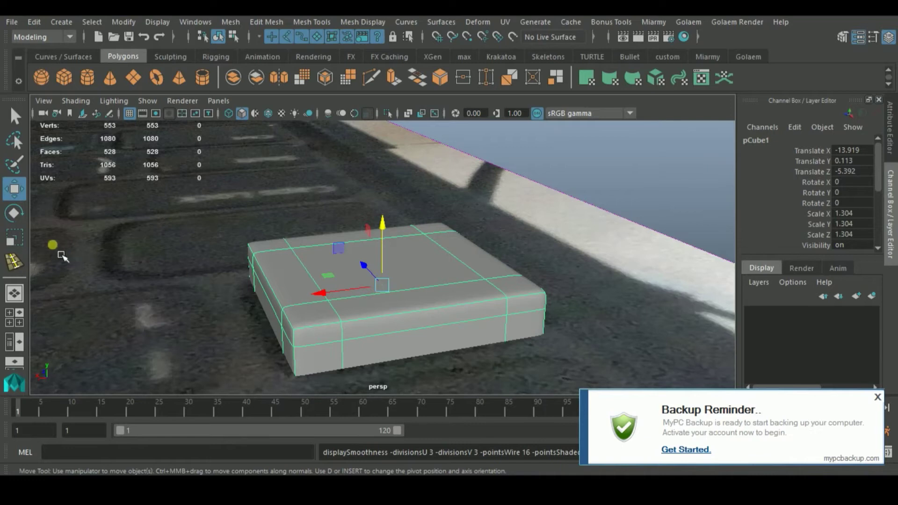
{"action": "left_click", "coordinate": [15, 262]}
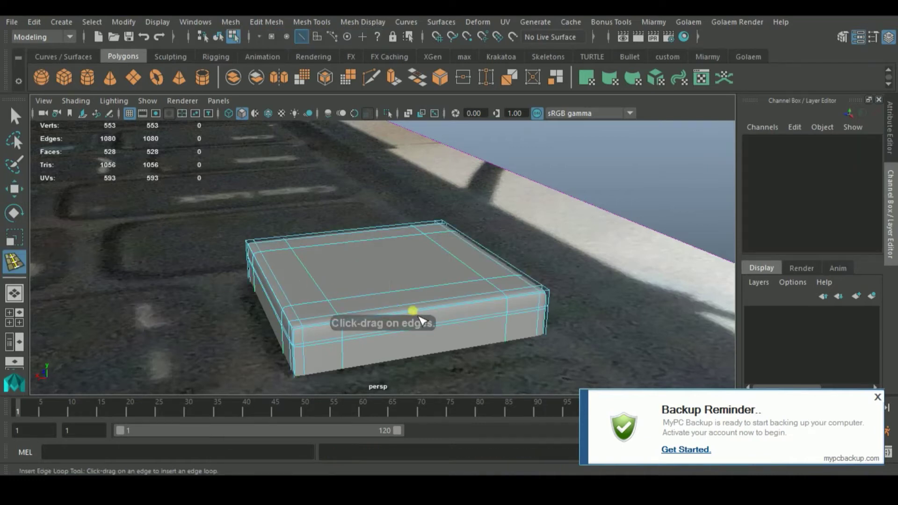
{"action": "left_click_drag", "start_coordinate": [423, 316], "coordinate": [399, 333]}
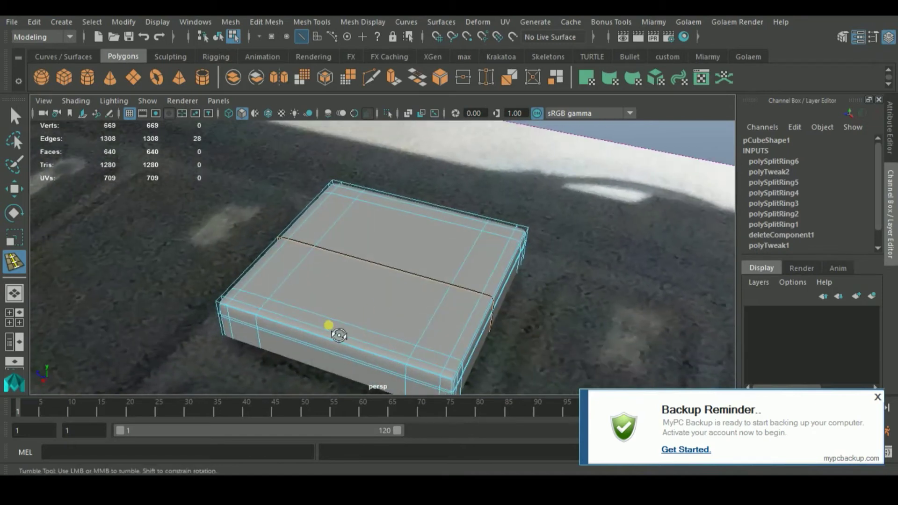
{"action": "left_click_drag", "start_coordinate": [337, 332], "coordinate": [399, 295], "text": "alt"}
{"action": "key", "text": "r"}
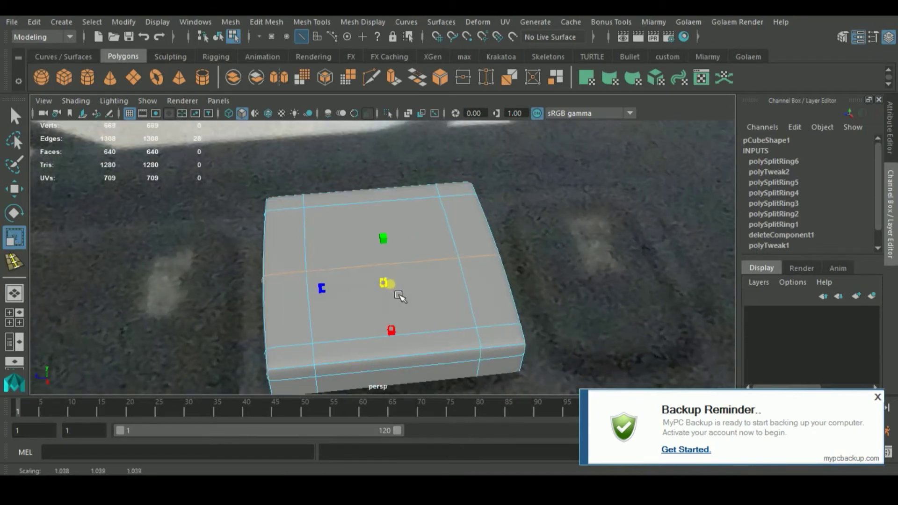
- In the top view, insert a second middle edge loop perpendicular to the first and scale it slightly outward
{"action": "key", "text": "space"}
{"action": "key", "text": "space"}
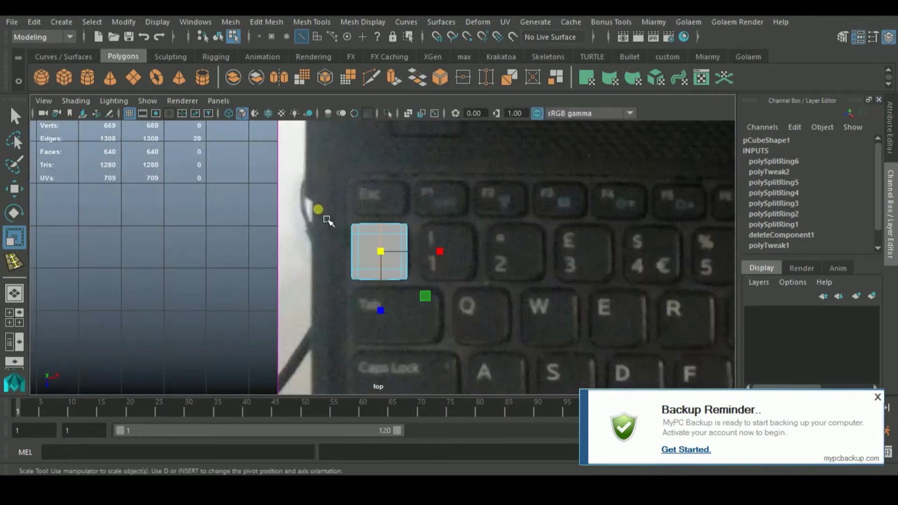
{"action": "left_click", "coordinate": [15, 262]}
{"action": "left_click_drag", "start_coordinate": [416, 265], "coordinate": [391, 265]}
{"action": "key", "text": "r"}
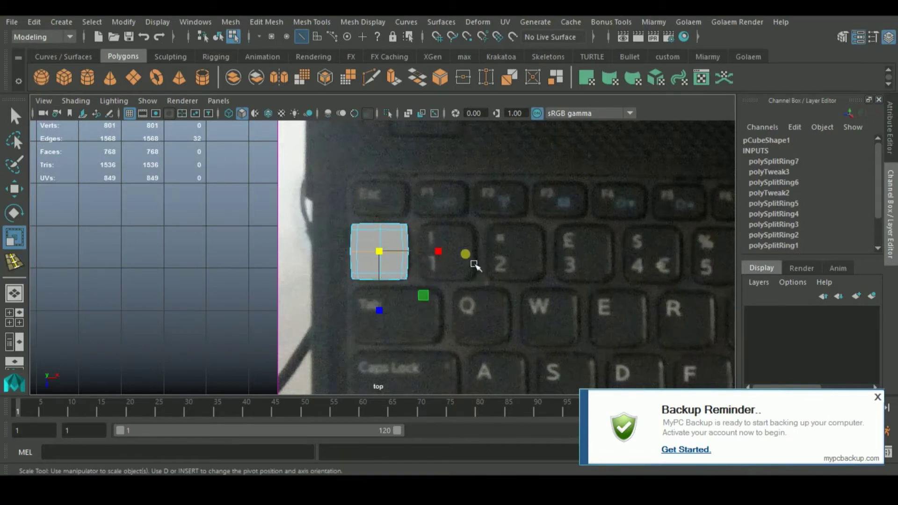
- Return to object selection in the perspective view and reselect the whole key
{"action": "key", "text": "space"}
{"action": "key", "text": "space"}
{"action": "right_click_drag", "start_coordinate": [403, 247], "coordinate": [449, 95]}
{"action": "left_click", "coordinate": [517, 237]}
{"action": "left_click_drag", "start_coordinate": [457, 323], "coordinate": [407, 285], "text": "alt"}
{"action": "left_click", "coordinate": [388, 270]}
- In the top view, duplicate the key and move the copy over the 1 key at about -12.247 in X
{"action": "key", "text": "space"}
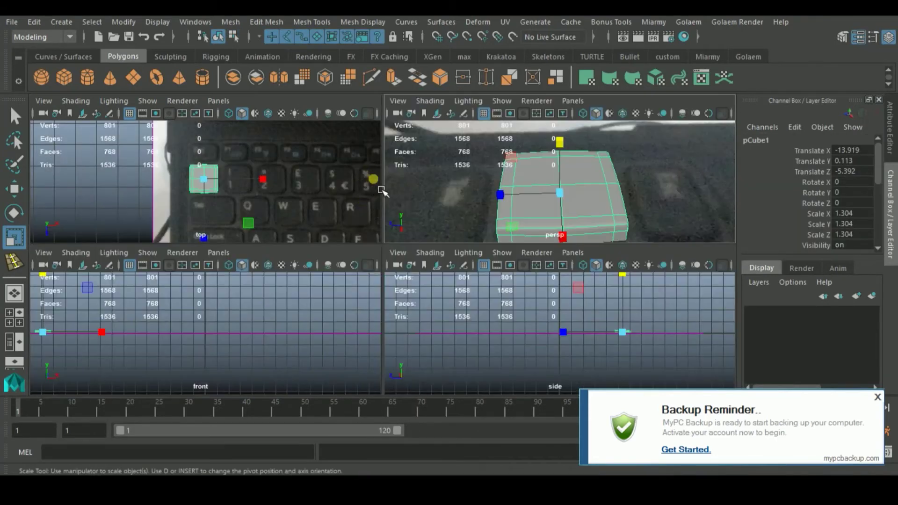
{"action": "key", "text": "space"}
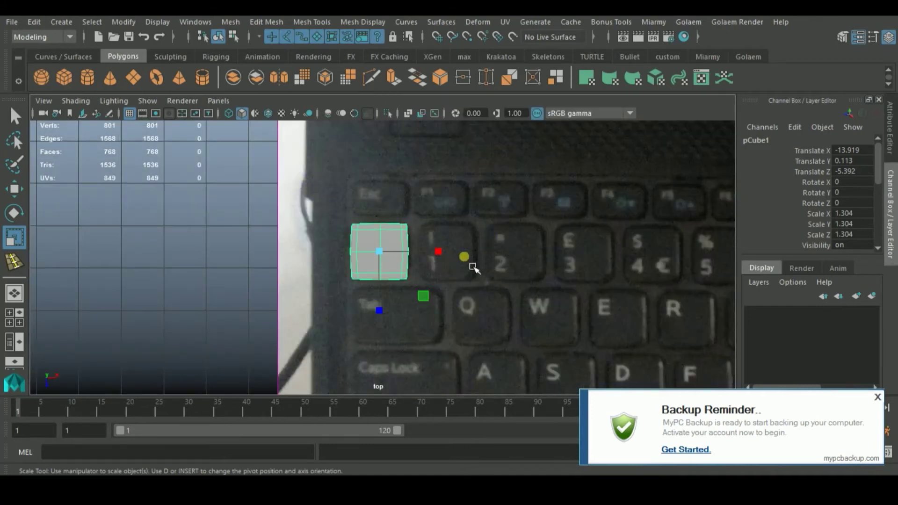
{"action": "right_click_drag", "start_coordinate": [472, 267], "coordinate": [417, 260], "text": "alt"}
{"action": "middle_click_drag", "start_coordinate": [410, 272], "coordinate": [346, 252], "text": "alt"}
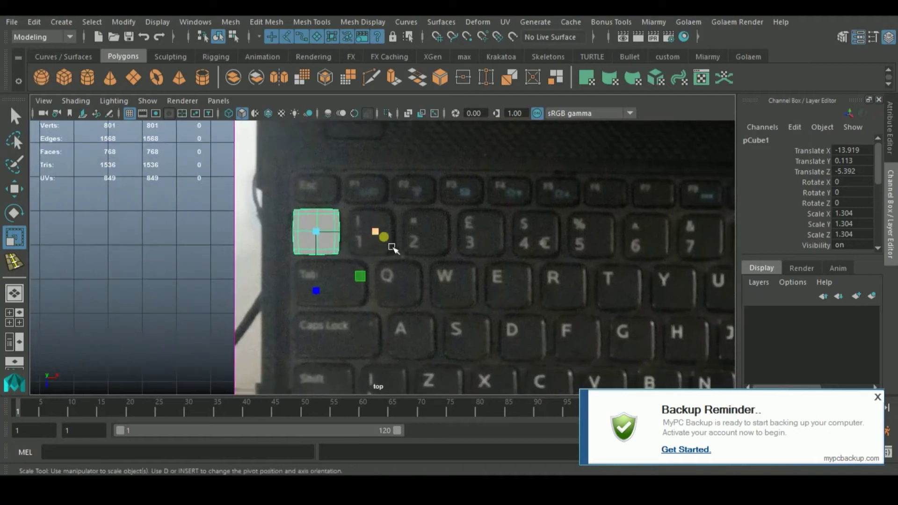
{"action": "key", "text": "w"}
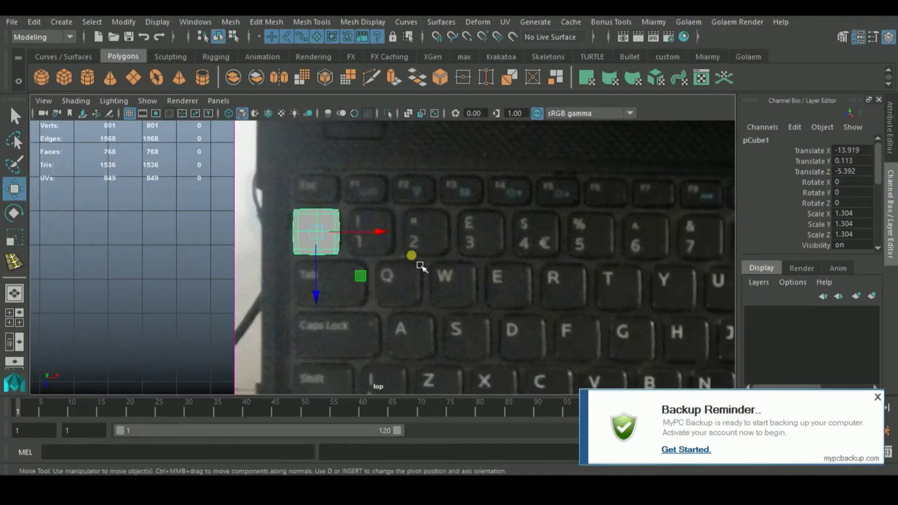
{"action": "key", "text": "ctrl+d"}
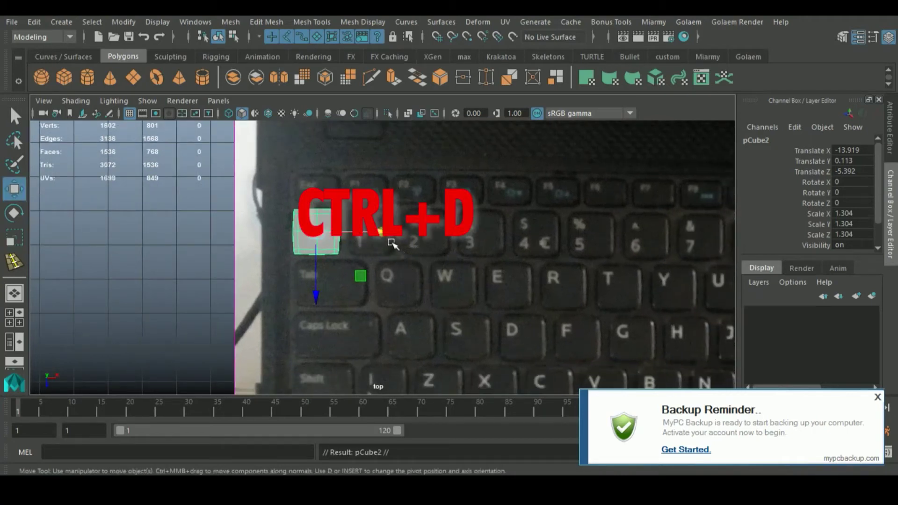
{"action": "left_click_drag", "start_coordinate": [391, 242], "coordinate": [461, 263]}
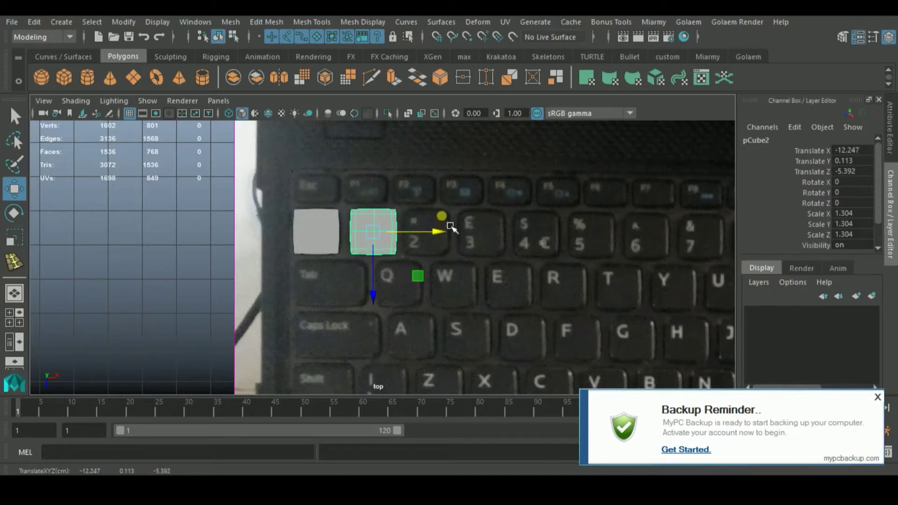
- Duplicate the key with the same offset over the 2, 3 and 4 keys, adjusting their positions in wireframe display
{"action": "middle_click_drag", "start_coordinate": [458, 239], "coordinate": [236, 259], "text": "alt"}
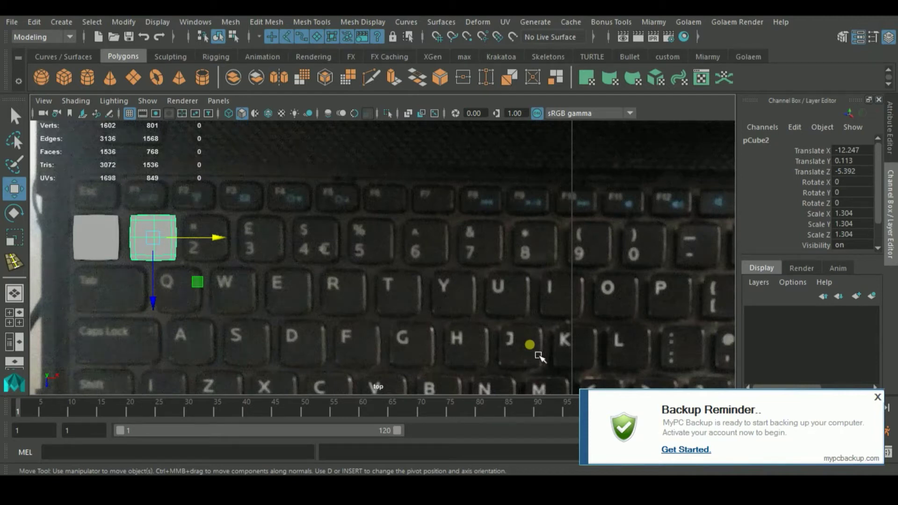
{"action": "key", "text": "shift+d"}
{"action": "key", "text": "shift+d"}
{"action": "key", "text": "4"}
{"action": "left_click", "coordinate": [232, 258]}
{"action": "middle_click_drag", "start_coordinate": [294, 272], "coordinate": [347, 272]}
{"action": "left_click", "coordinate": [284, 257]}
- Continue duplicating the key with the same offset along the number row up to the = key
{"action": "key", "text": "shift+d"}
{"action": "scroll", "coordinate": [445, 277], "scroll_direction": "down", "scroll_amount": 6}
{"action": "scroll", "coordinate": [440, 275], "scroll_direction": "up", "scroll_amount": 7}
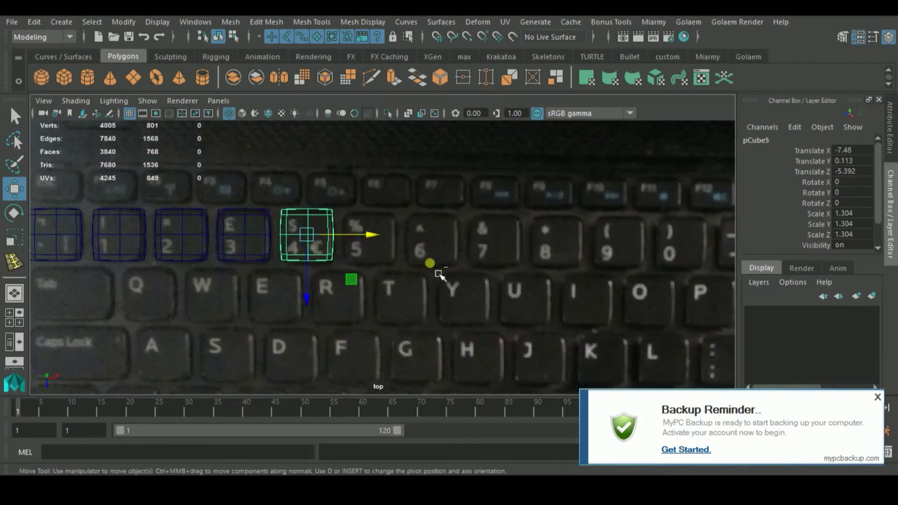
{"action": "key", "text": "shift+d"}
{"action": "key", "text": "shift+d"}
{"action": "key", "text": "shift+d"}
{"action": "key", "text": "shift+d"}
{"action": "scroll", "coordinate": [578, 301], "scroll_direction": "down", "scroll_amount": 6}
{"action": "key", "text": "shift+d"}
{"action": "key", "text": "shift+d"}
{"action": "key", "text": "shift+d"}
{"action": "key", "text": "shift+d"}
- Select the duplicates over the -, 0, 9 and 8 keys one by one and align them with the photo
{"action": "scroll", "coordinate": [584, 281], "scroll_direction": "up", "scroll_amount": 3}
{"action": "left_click", "coordinate": [616, 255]}
{"action": "left_click", "coordinate": [575, 257]}
{"action": "left_click", "coordinate": [520, 257]}
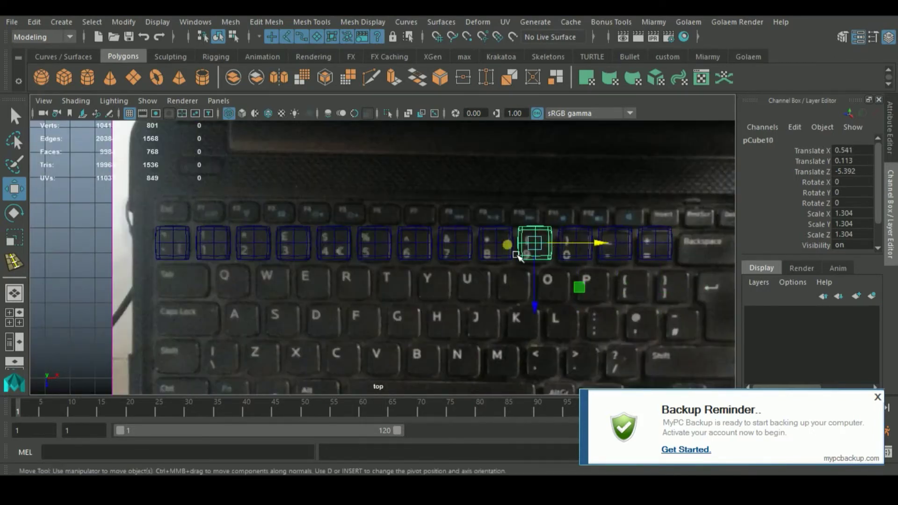
{"action": "left_click", "coordinate": [495, 257]}
- Duplicate the = key block, move the copy to about 7.696 in X and widen it to cover the Backspace key
{"action": "middle_click_drag", "start_coordinate": [553, 277], "coordinate": [362, 287], "text": "alt"}
{"action": "left_click", "coordinate": [449, 262]}
{"action": "key", "text": "ctrl+d"}
{"action": "middle_click_drag", "start_coordinate": [527, 271], "coordinate": [628, 265]}
{"action": "key", "text": "r"}
{"action": "key", "text": "w"}
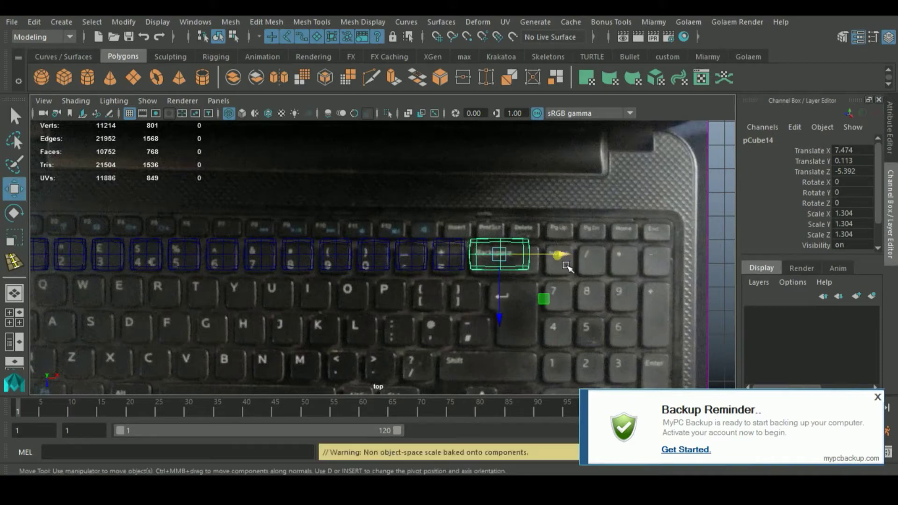
{"action": "middle_click_drag", "start_coordinate": [569, 264], "coordinate": [578, 267]}
{"action": "key", "text": "r"}
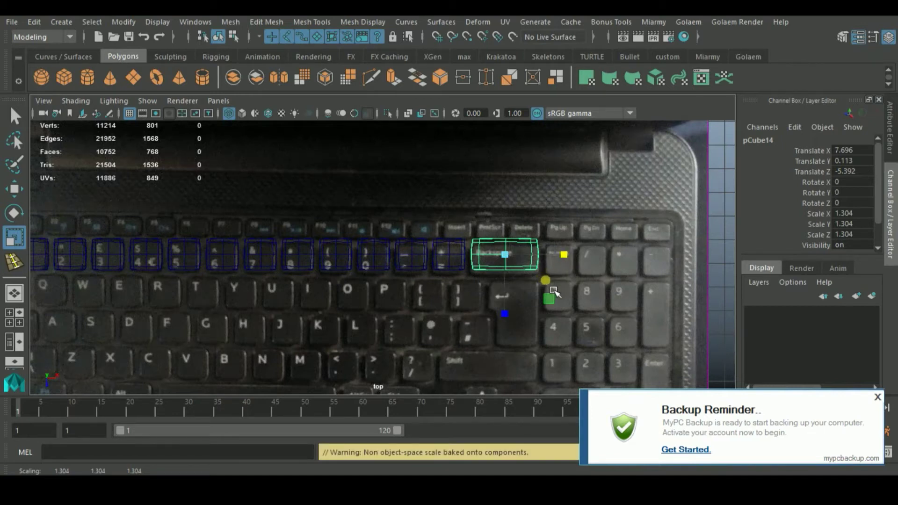
- Duplicate the = key block onto the number pad's top row and make further copies for the keys beside it
{"action": "left_click", "coordinate": [461, 270]}
{"action": "key", "text": "ctrl+d"}
{"action": "key", "text": "w"}
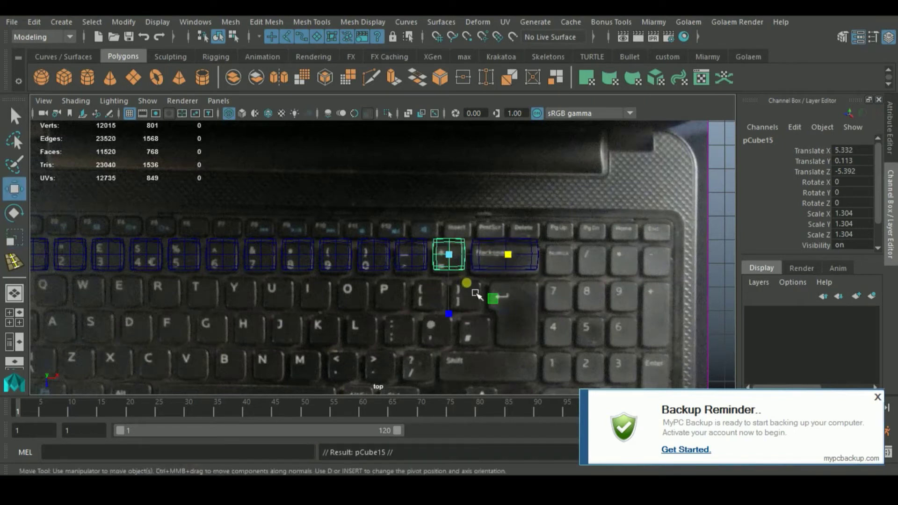
{"action": "left_click_drag", "start_coordinate": [526, 262], "coordinate": [693, 267]}
{"action": "key", "text": "ctrl+d"}
{"action": "key", "text": "ctrl+d"}
{"action": "key", "text": "ctrl+d"}
{"action": "key", "text": "ctrl+d"}
- Fit the number pad's top-row copies, scaling them to about 1.231, delete the surplus copy and place the last at about 14.176 in X
{"action": "left_click_drag", "start_coordinate": [700, 265], "coordinate": [733, 265]}
{"action": "key", "text": "r"}
{"action": "left_click_drag", "start_coordinate": [565, 261], "coordinate": [657, 255], "text": "shift"}
{"action": "left_click", "coordinate": [593, 255]}
{"action": "key", "text": "Delete"}
{"action": "left_click", "coordinate": [593, 255]}
{"action": "key", "text": "w"}
{"action": "left_click", "coordinate": [667, 264]}
- Duplicate the first key, move the copy over Esc at about -6.621 in Z and reduce its depth to fit
{"action": "left_click_drag", "start_coordinate": [300, 342], "coordinate": [301, 345], "text": "alt"}
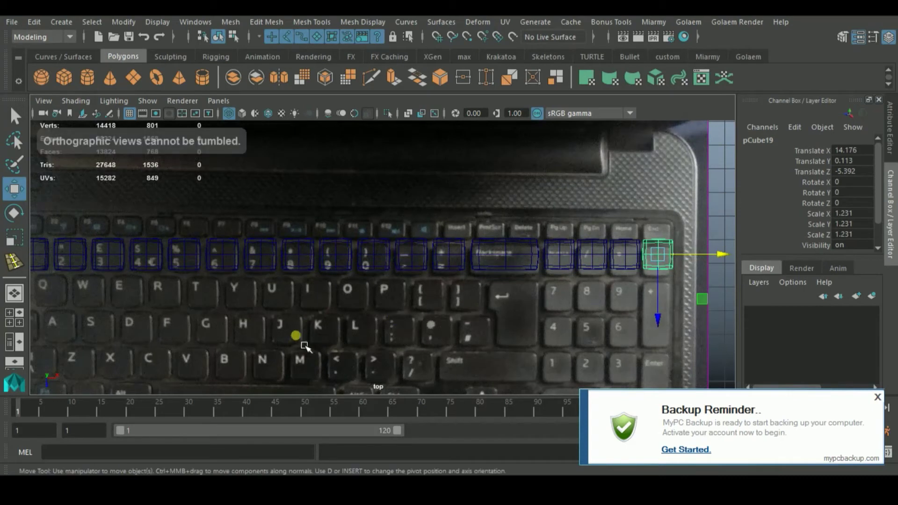
{"action": "middle_click_drag", "start_coordinate": [299, 346], "coordinate": [624, 314], "text": "alt"}
{"action": "middle_click_drag", "start_coordinate": [364, 319], "coordinate": [316, 330], "text": "alt"}
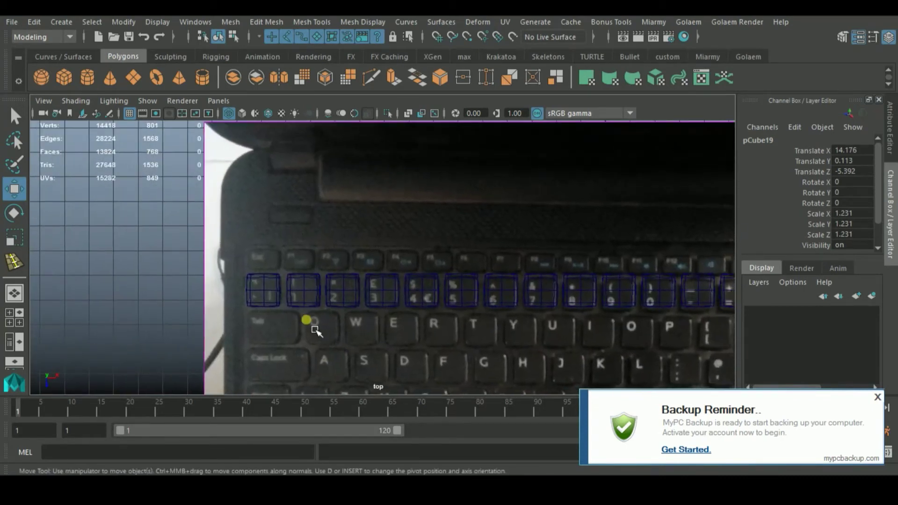
{"action": "left_click", "coordinate": [266, 305]}
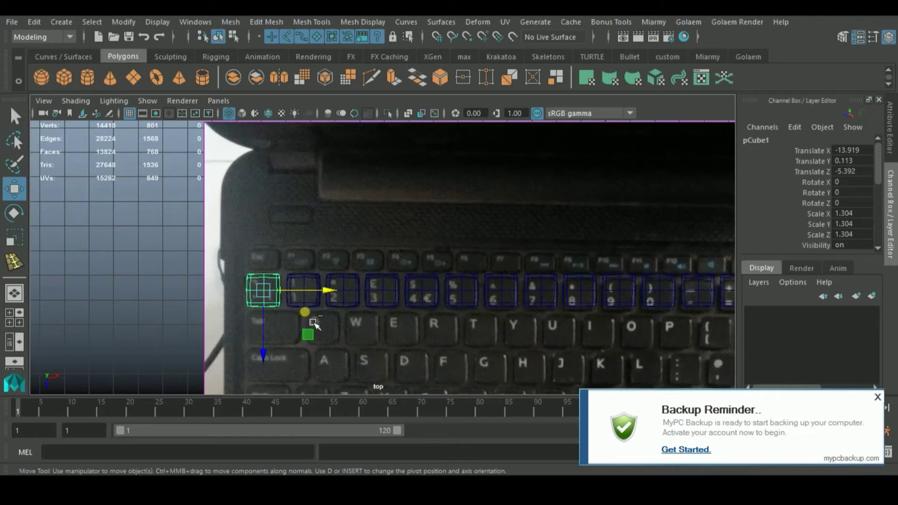
{"action": "key", "text": "ctrl+d"}
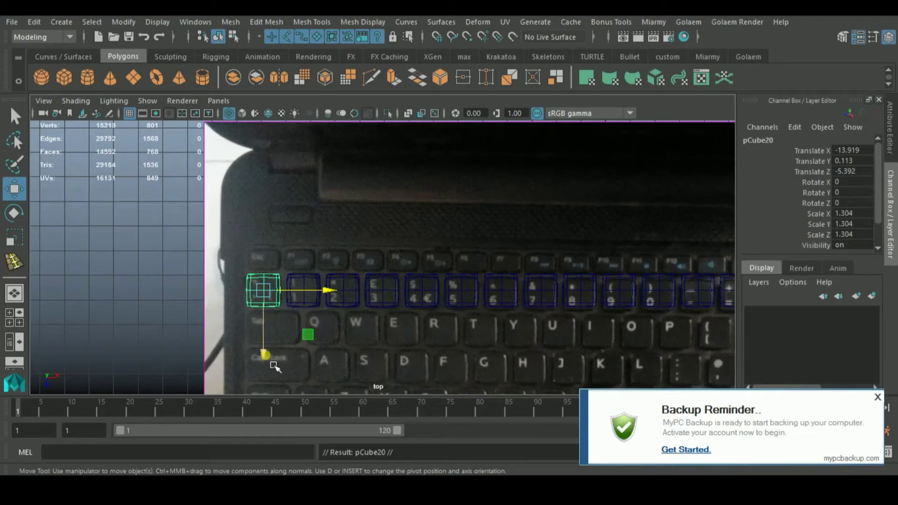
{"action": "left_click_drag", "start_coordinate": [274, 364], "coordinate": [276, 305]}
{"action": "key", "text": "r"}
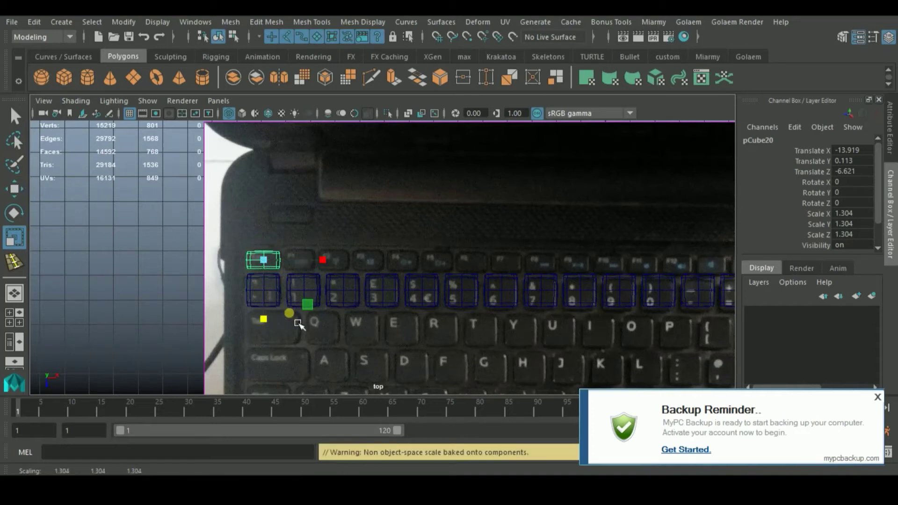
{"action": "key", "text": "f"}
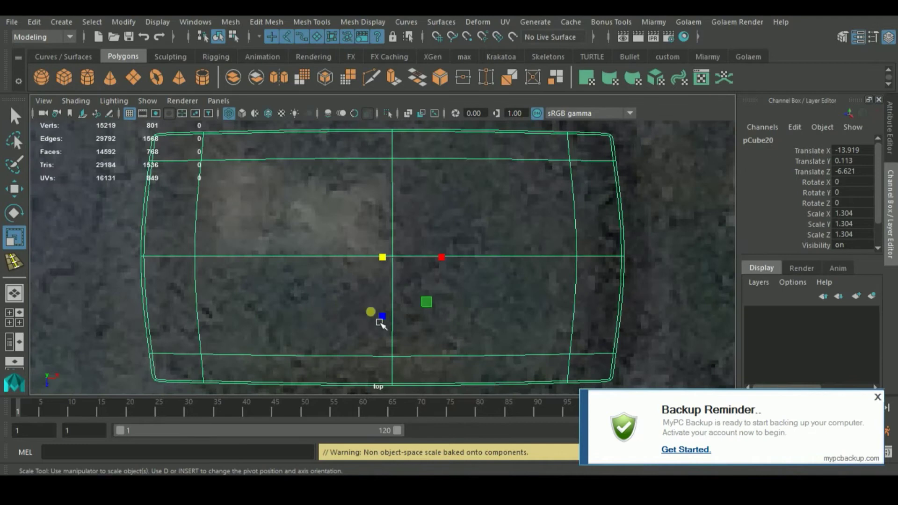
{"action": "right_click_drag", "start_coordinate": [382, 328], "coordinate": [167, 227], "text": "alt"}
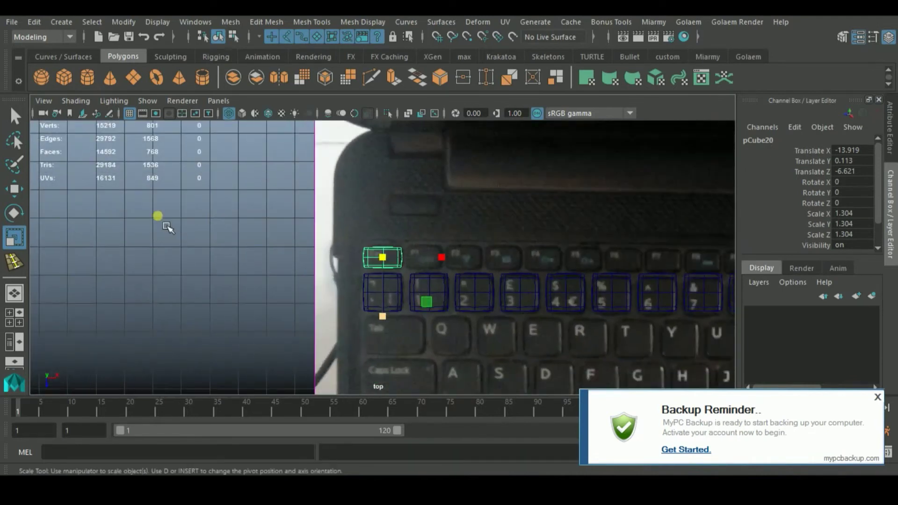
{"action": "scroll", "coordinate": [287, 271], "scroll_direction": "down", "scroll_amount": 1}
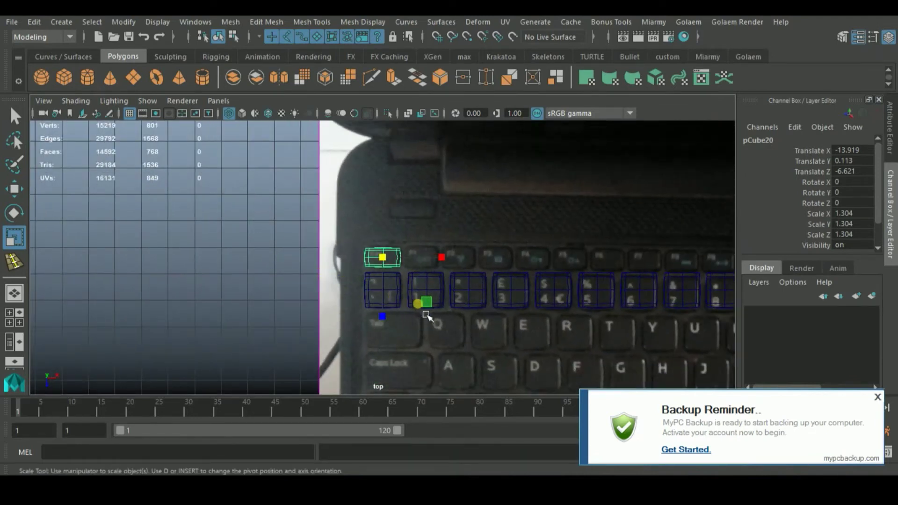
- Narrow the Esc block slightly, duplicate it and move the copy to about -12.454 in X over the neighbouring key
{"action": "scroll", "coordinate": [355, 281], "scroll_direction": "down", "scroll_amount": 2}
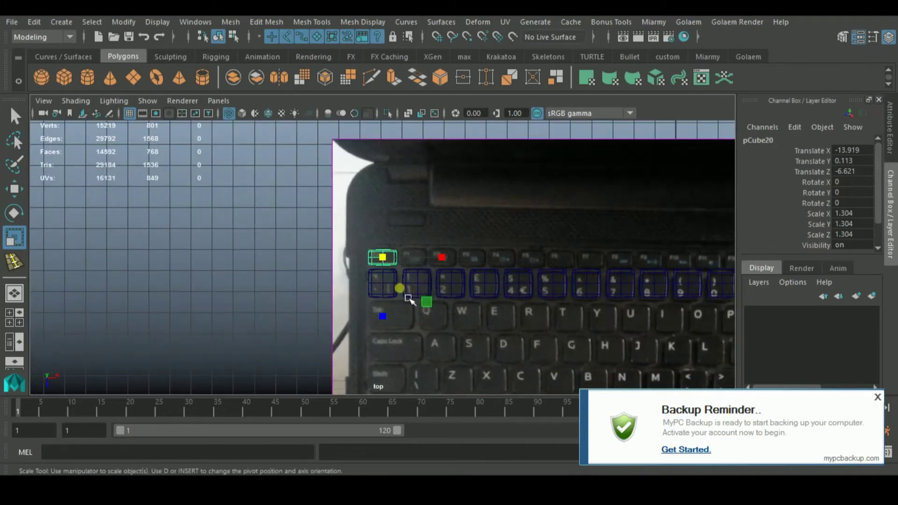
{"action": "left_click_drag", "start_coordinate": [476, 272], "coordinate": [447, 269]}
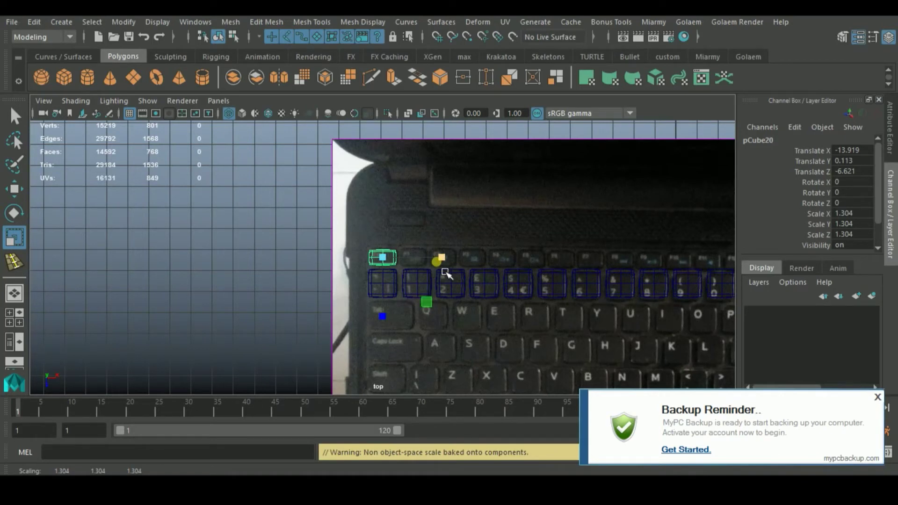
{"action": "key", "text": "ctrl+z"}
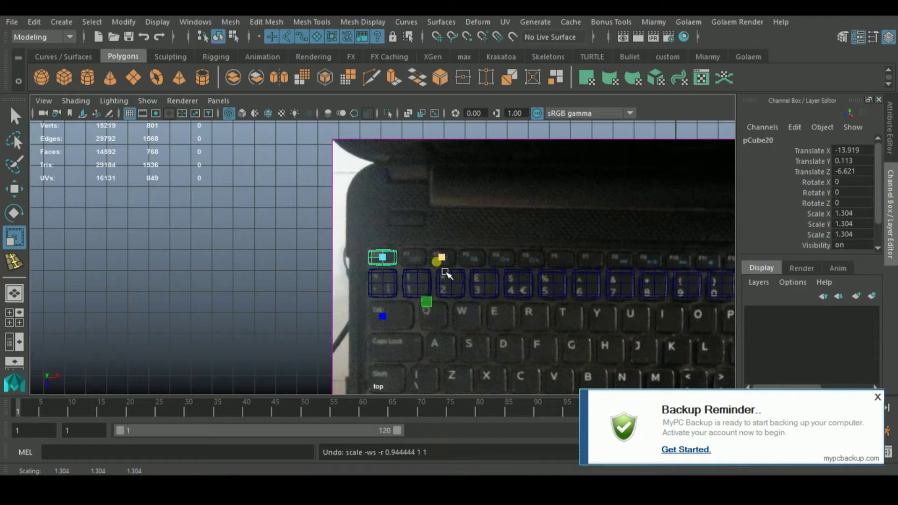
{"action": "mouse_move", "coordinate": [443, 272]}
{"action": "middle_mouse_down"}
{"action": "mouse_move", "coordinate": [452, 269]}
{"action": "mouse_move", "coordinate": [446, 274]}
{"action": "middle_mouse_up"}
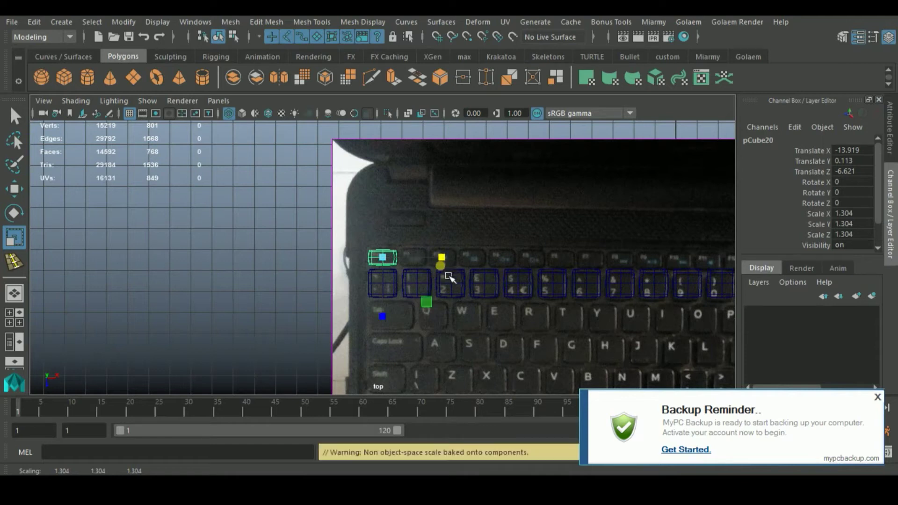
{"action": "key", "text": "ctrl+d"}
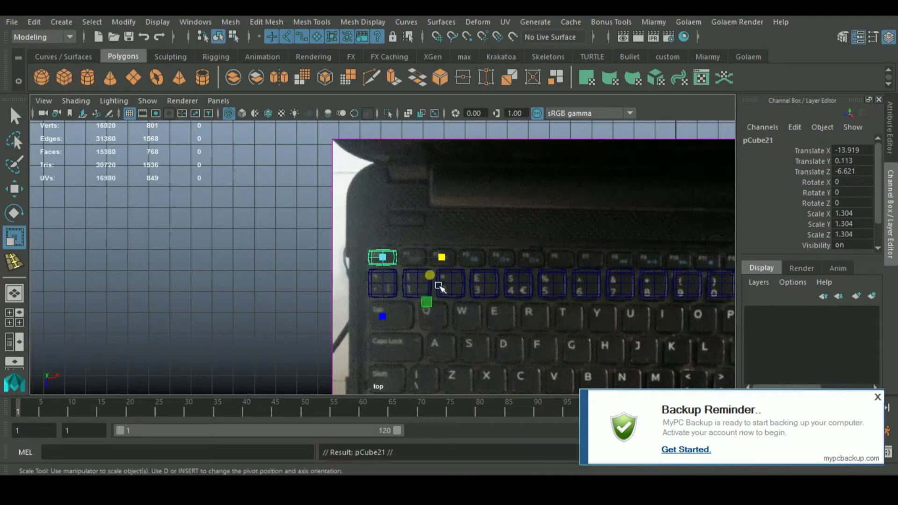
{"action": "key", "text": "w"}
{"action": "middle_click_drag", "start_coordinate": [456, 273], "coordinate": [481, 279]}
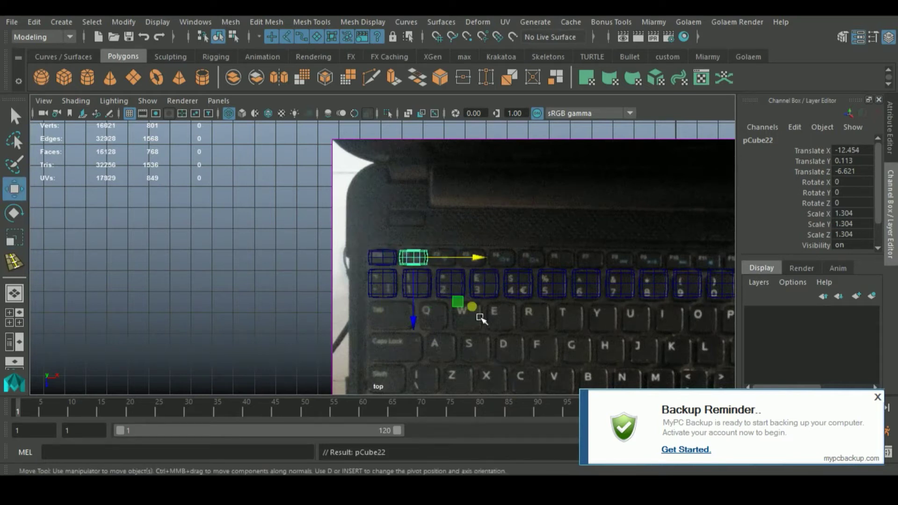
- Repeat the spaced duplication along the function row and adjust a copy to about -9.584 in X
{"action": "key", "text": "shift+d"}
{"action": "key", "text": "shift+d"}
{"action": "key", "text": "shift+d"}
{"action": "key", "text": "z"}
{"action": "key", "text": "z"}
{"action": "left_click_drag", "start_coordinate": [509, 273], "coordinate": [508, 274]}
- Continue duplicating blocks along the function row, placing the seventh block at about -5.218 in X
{"action": "key", "text": "shift+d"}
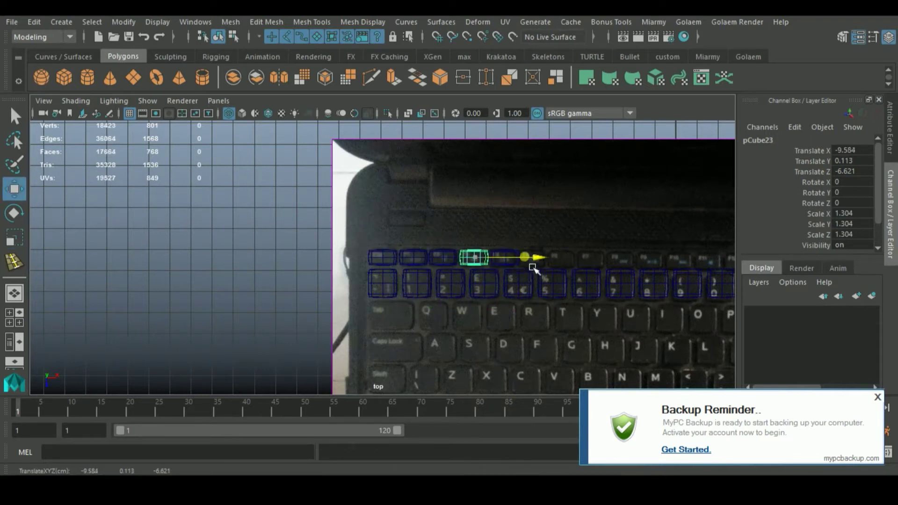
{"action": "key", "text": "shift+d"}
{"action": "key", "text": "shift+d"}
{"action": "key", "text": "z"}
{"action": "left_click_drag", "start_coordinate": [611, 273], "coordinate": [597, 261]}
{"action": "key", "text": "shift+d"}
{"action": "key", "text": "z"}
{"action": "key", "text": "shift+d"}
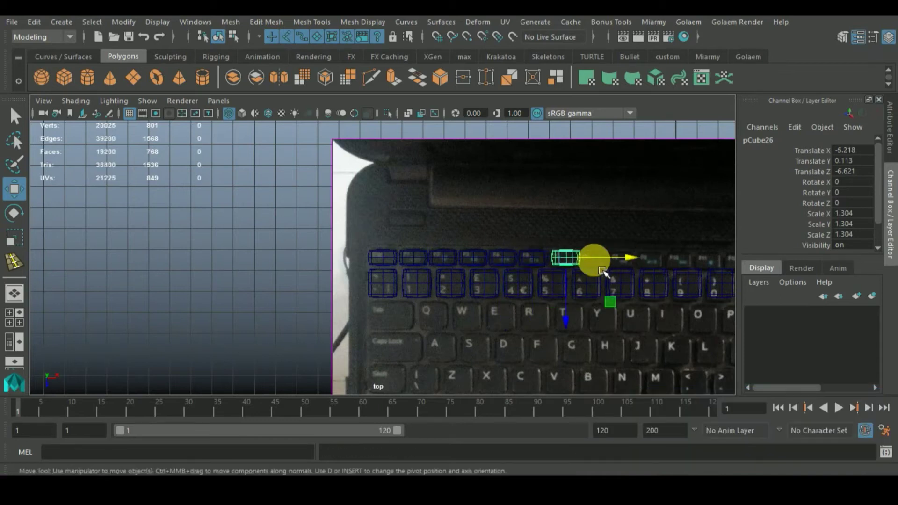
- Scale the function-row blocks to about 1.201 to match the keys in the photo
{"action": "left_click_drag", "start_coordinate": [349, 217], "coordinate": [634, 263]}
{"action": "key", "text": "ctrl+z"}
{"action": "key", "text": "ctrl+z"}
{"action": "key", "text": "ctrl+z"}
{"action": "key", "text": "ctrl+z"}
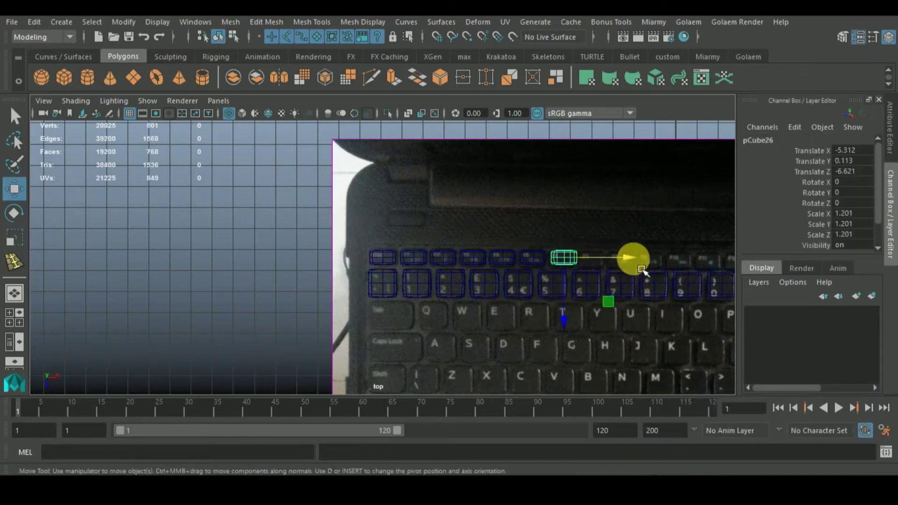
{"action": "key", "text": "ctrl+z"}
{"action": "key", "text": "ctrl+z"}
- Duplicate more evenly spaced blocks across to the Insert key and realign the middle copies, placing one at about 0.271 in X
{"action": "middle_click_drag", "start_coordinate": [632, 267], "coordinate": [393, 282], "text": "alt"}
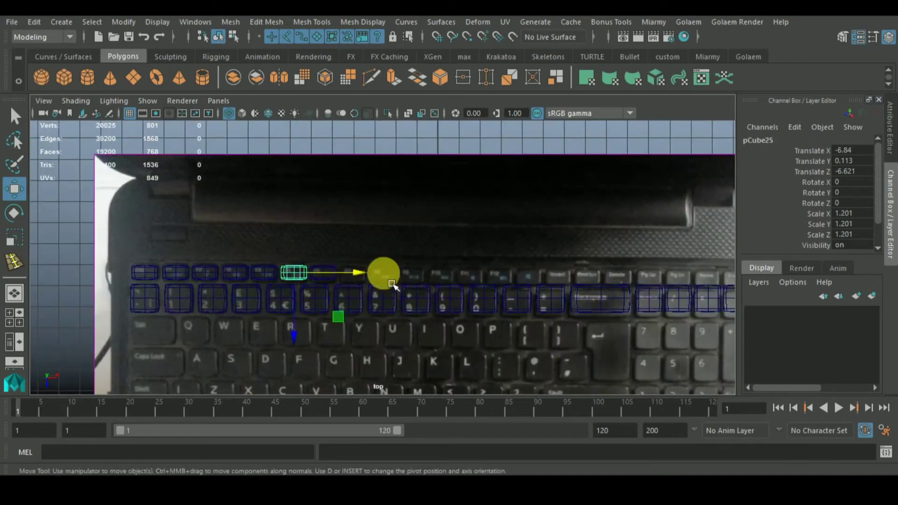
{"action": "key", "text": "shift+d"}
{"action": "key", "text": "shift+d"}
{"action": "key", "text": "shift+d"}
{"action": "key", "text": "shift+d"}
{"action": "key", "text": "shift+d"}
{"action": "key", "text": "shift+d"}
{"action": "key", "text": "shift+d"}
{"action": "key", "text": "shift+d"}
- Extend the function row with further copies above Backspace and the number pad, ending at about 14.212 in X
{"action": "key", "text": "shift+d"}
{"action": "left_click", "coordinate": [414, 274]}
{"action": "left_click_drag", "start_coordinate": [456, 276], "coordinate": [452, 278]}
{"action": "left_click", "coordinate": [443, 273]}
{"action": "left_click_drag", "start_coordinate": [512, 272], "coordinate": [509, 271]}
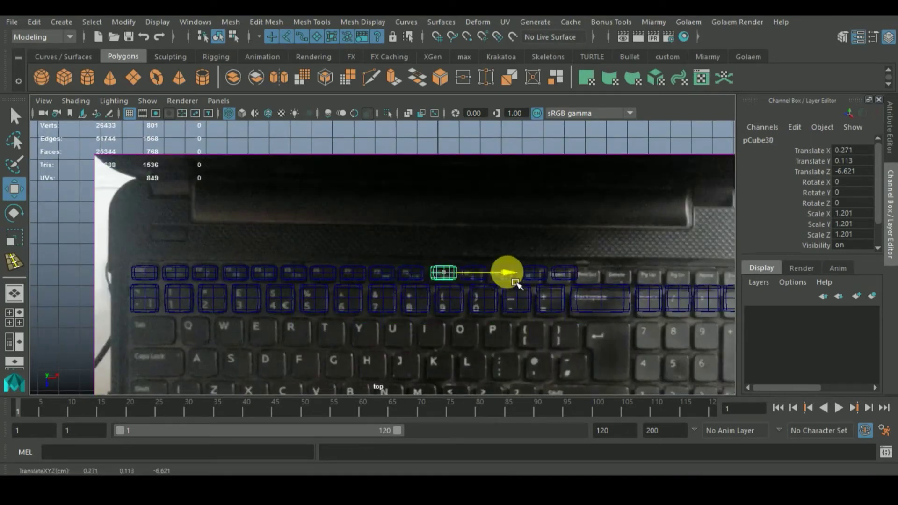
- Realign the remaining function-row copies over the keys up to Insert
{"action": "left_click", "coordinate": [504, 273]}
{"action": "left_click", "coordinate": [534, 273]}
{"action": "left_click_drag", "start_coordinate": [564, 276], "coordinate": [560, 279]}
{"action": "left_click", "coordinate": [560, 276]}
{"action": "left_click_drag", "start_coordinate": [626, 272], "coordinate": [653, 270]}
{"action": "left_click_drag", "start_coordinate": [654, 272], "coordinate": [742, 272], "text": "shift"}
{"action": "middle_click_drag", "start_coordinate": [703, 288], "coordinate": [538, 298], "text": "alt"}
{"action": "key", "text": "shift+d"}
{"action": "middle_click_drag", "start_coordinate": [588, 285], "coordinate": [643, 294]}
{"action": "key", "text": "shift+d"}
- Undo the stray move on the last block, select the whole function row and nudge it slightly in Z
{"action": "middle_click_drag", "start_coordinate": [431, 321], "coordinate": [369, 288]}
{"action": "scroll", "coordinate": [368, 288], "scroll_direction": "down", "scroll_amount": 4}
{"action": "key", "text": "ctrl+z"}
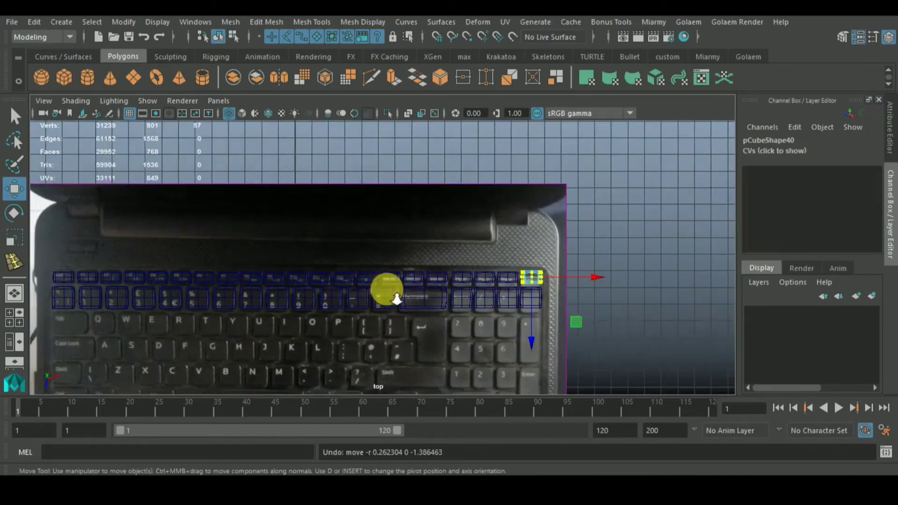
{"action": "left_click_drag", "start_coordinate": [66, 255], "coordinate": [622, 282]}
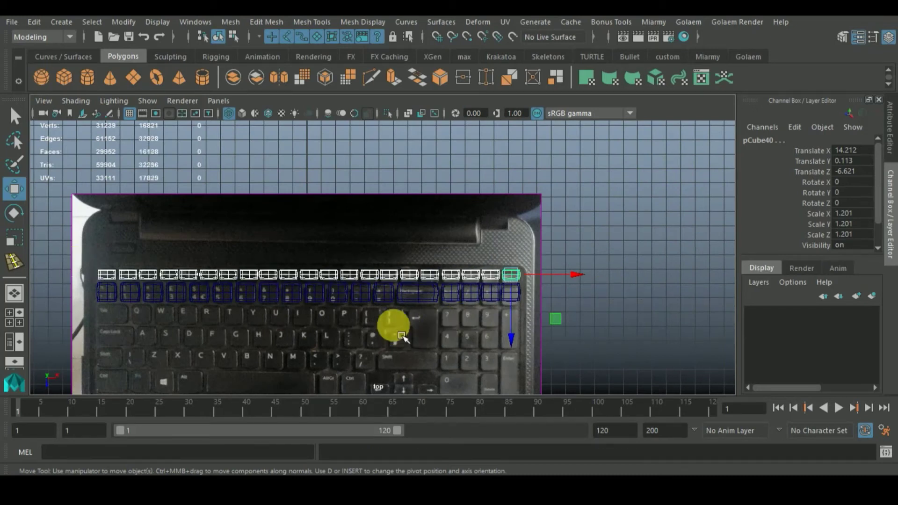
{"action": "left_click_drag", "start_coordinate": [523, 346], "coordinate": [523, 347]}
{"action": "left_click", "coordinate": [590, 313]}
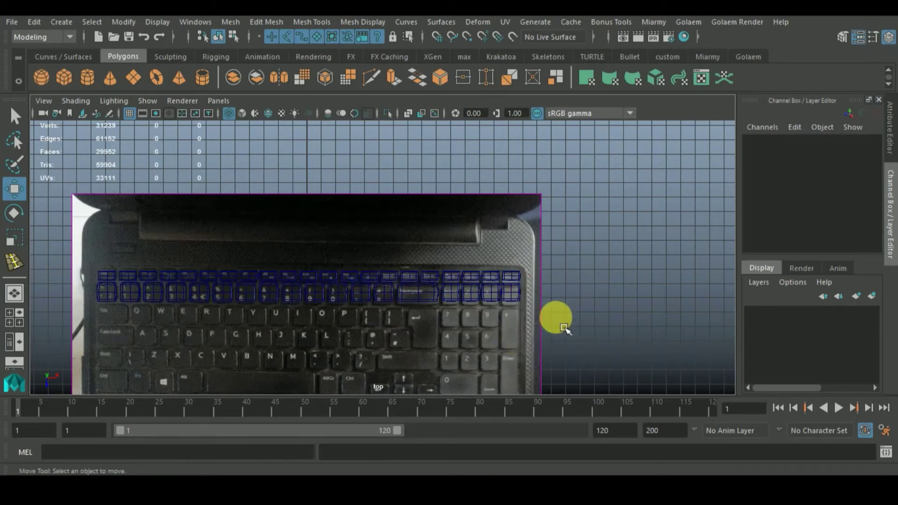
- Duplicate the 1 key block, move the copy over Q at about -11.551 in X and -3.861 in Z, and duplicate it again
{"action": "middle_click_drag", "start_coordinate": [362, 354], "coordinate": [476, 310], "text": "alt"}
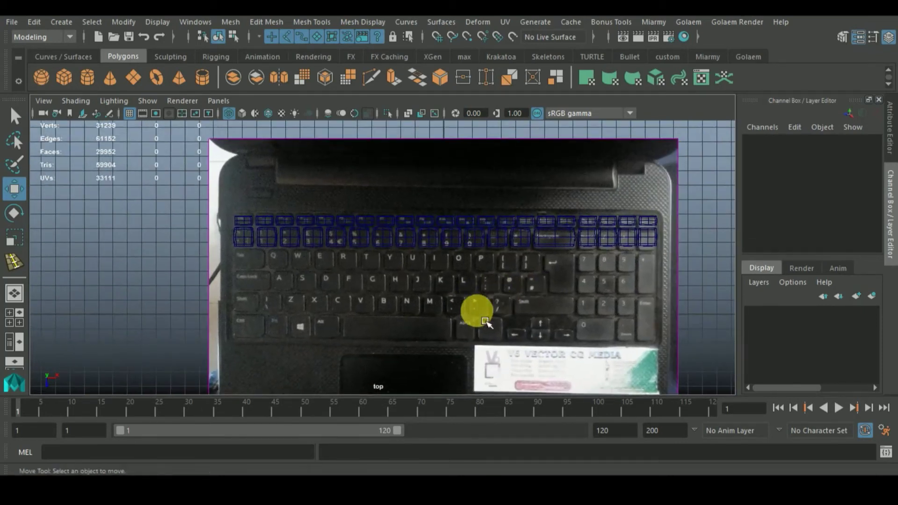
{"action": "right_click_drag", "start_coordinate": [461, 321], "coordinate": [703, 320], "text": "alt"}
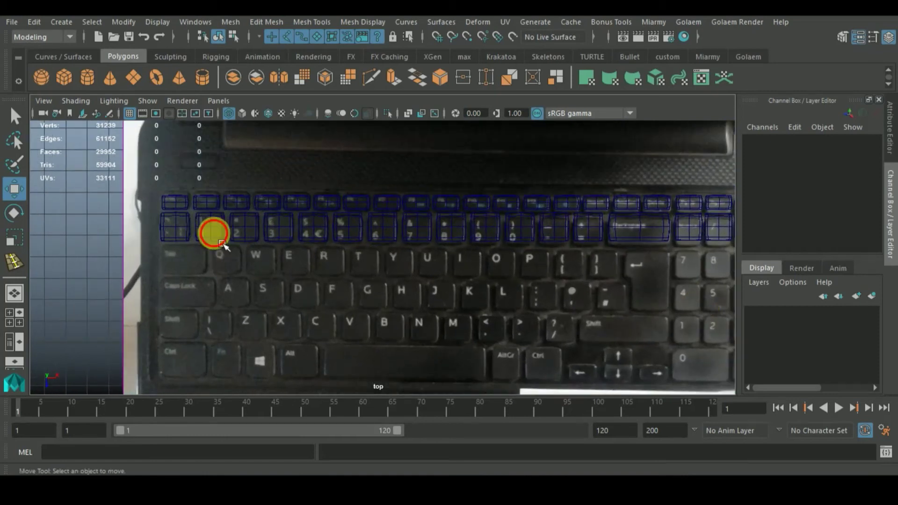
{"action": "left_click", "coordinate": [214, 231]}
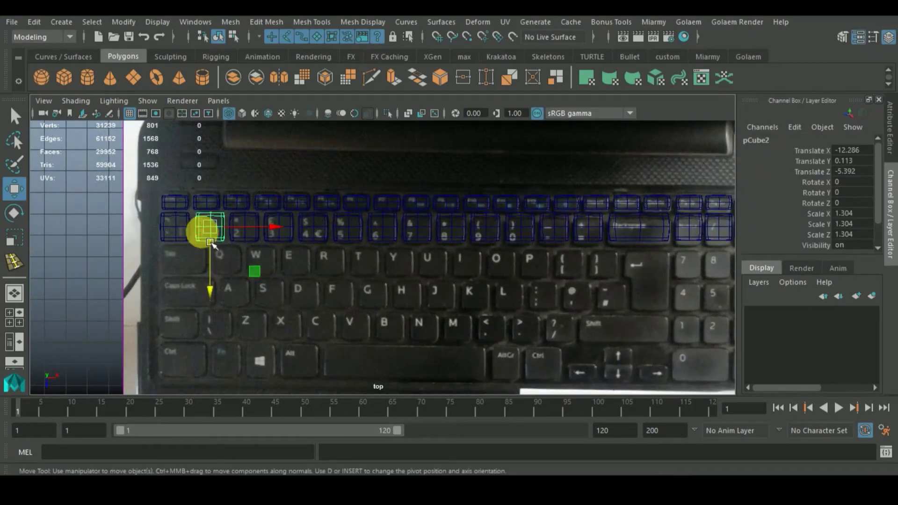
{"action": "key", "text": "ctrl+d"}
{"action": "left_click_drag", "start_coordinate": [215, 252], "coordinate": [236, 273]}
{"action": "key", "text": "ctrl+d"}
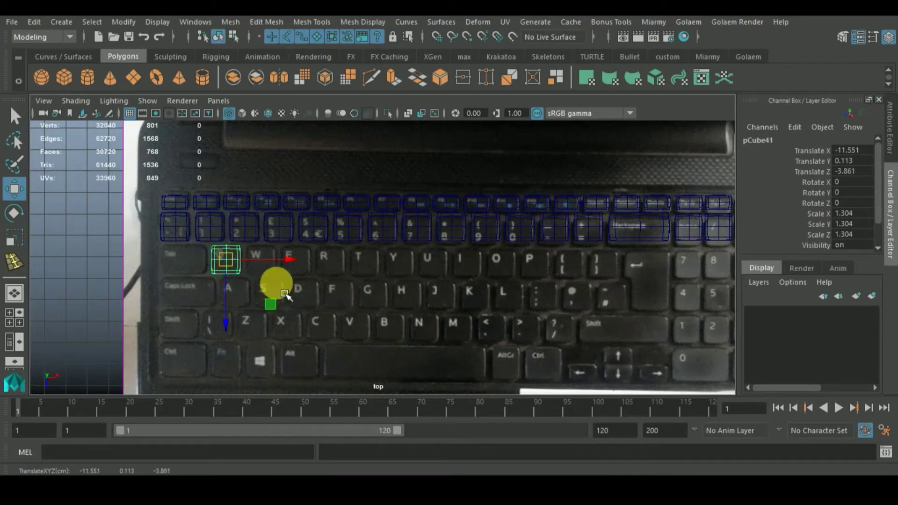
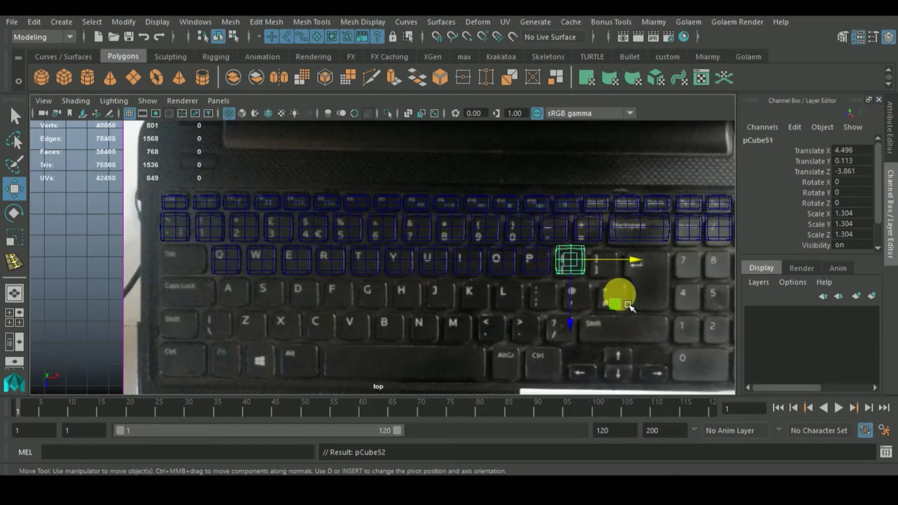
- Duplicate the Q key block, place the copy over A, and repeat it along that row up to the semicolon key
{"action": "left_click", "coordinate": [227, 260]}
{"action": "key", "text": "ctrl+d"}
{"action": "left_click_drag", "start_coordinate": [227, 259], "coordinate": [235, 291]}
{"action": "key", "text": "shift+d"}
{"action": "left_click_drag", "start_coordinate": [244, 324], "coordinate": [270, 293]}
{"action": "key", "text": "shift+d"}
{"action": "key", "text": "shift+d"}
{"action": "key", "text": "shift+d"}
{"action": "key", "text": "shift+d"}
{"action": "key", "text": "shift+d"}
{"action": "key", "text": "shift+d"}
{"action": "key", "text": "shift+d"}
{"action": "key", "text": "shift+d"}
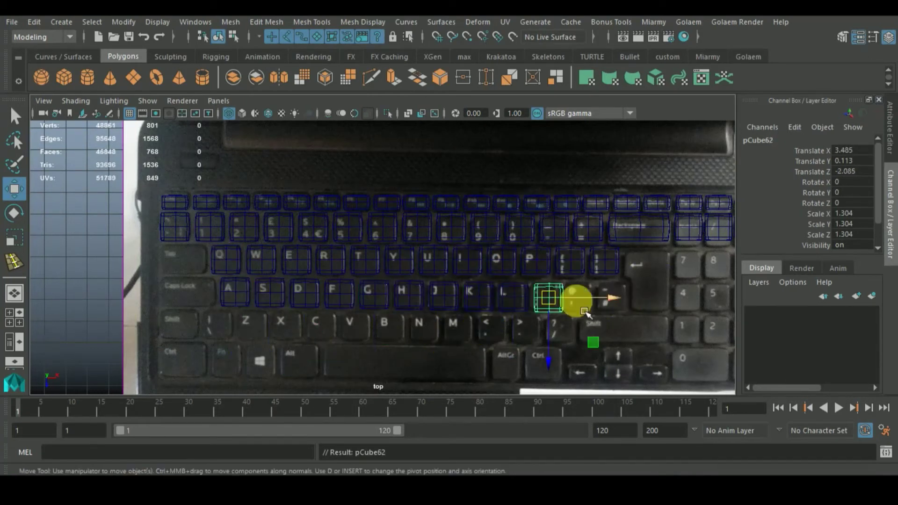
- Realign the copies in the A row so each block sits over its letter key
{"action": "left_click_drag", "start_coordinate": [576, 300], "coordinate": [572, 300]}
{"action": "key", "text": "Left"}
{"action": "left_click_drag", "start_coordinate": [577, 299], "coordinate": [529, 297]}
{"action": "key", "text": "Left"}
{"action": "key", "text": "Left"}
{"action": "key", "text": "Left"}
{"action": "left_click_drag", "start_coordinate": [438, 299], "coordinate": [435, 300]}
{"action": "left_click", "coordinate": [374, 298]}
{"action": "left_click", "coordinate": [340, 297]}
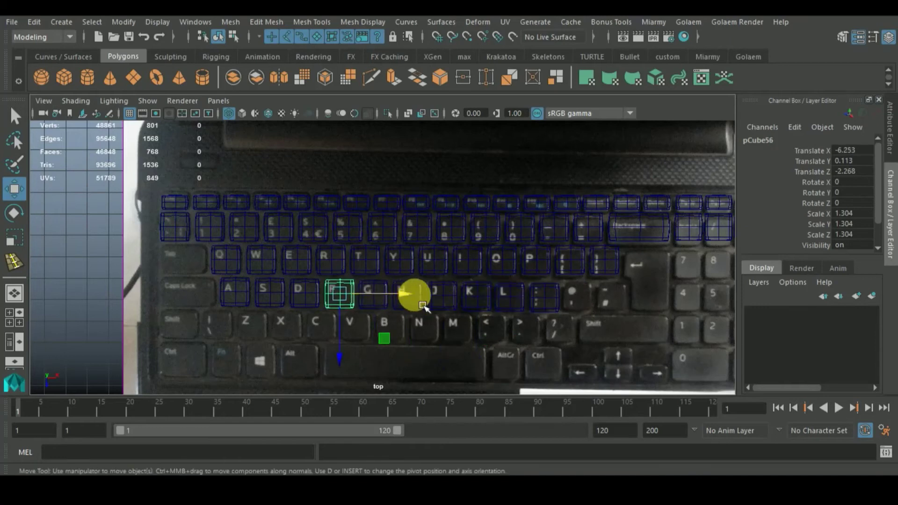
{"action": "left_click", "coordinate": [307, 298]}
- Duplicate the semicolon block to cover the @ and # keys, ending at about 6.456 in X
{"action": "left_click", "coordinate": [546, 296]}
{"action": "key", "text": "ctrl+d"}
{"action": "left_click_drag", "start_coordinate": [613, 297], "coordinate": [679, 299]}
{"action": "key", "text": "ctrl+d"}
{"action": "key", "text": "ctrl+d"}
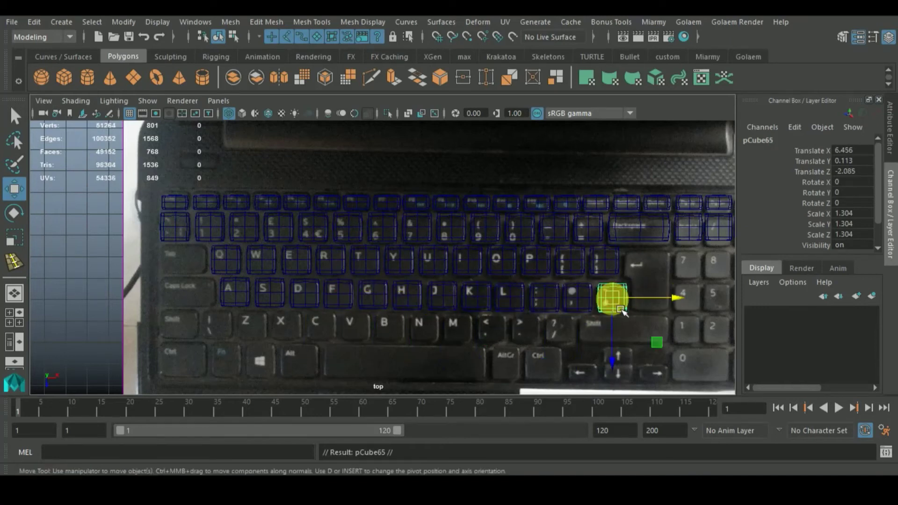
- Duplicate the # block again and move the copy over the \ key at the start of the Z row
{"action": "left_click_drag", "start_coordinate": [612, 296], "coordinate": [216, 324]}
{"action": "left_click_drag", "start_coordinate": [283, 324], "coordinate": [307, 324]}
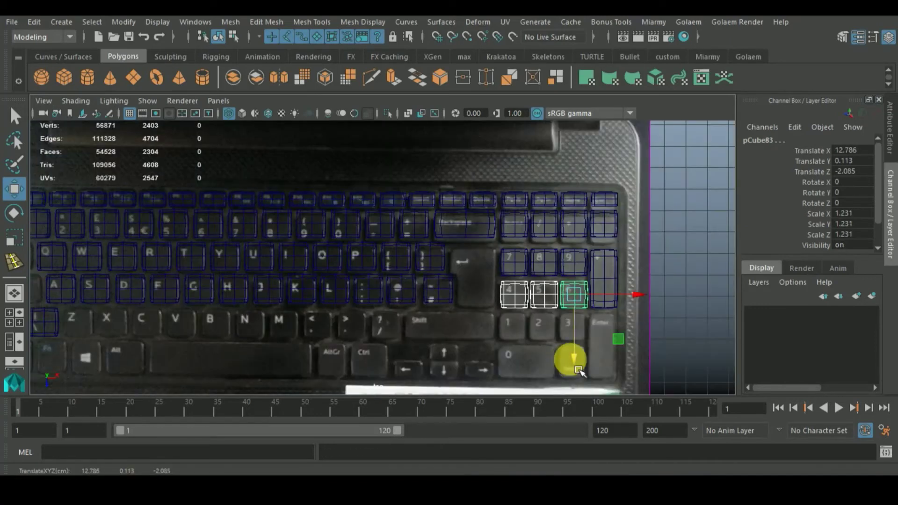
{"action": "key", "text": "shift+d"}
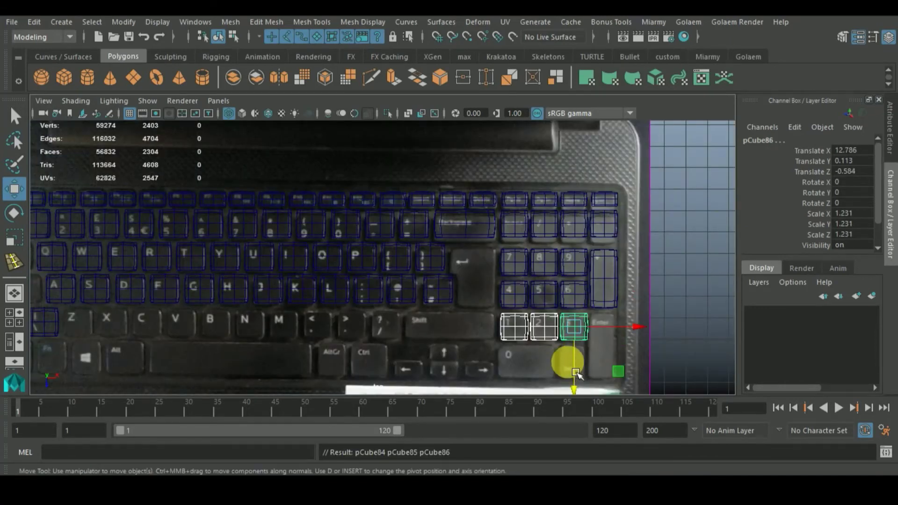
- Duplicate the number-pad 1 and 3 blocks and move the copies down to the 0 and decimal keys
{"action": "left_click", "coordinate": [516, 327]}
{"action": "left_click", "coordinate": [580, 326], "text": "shift"}
{"action": "key", "text": "ctrl+d"}
{"action": "left_click_drag", "start_coordinate": [576, 393], "coordinate": [577, 426]}
- Widen and reposition the lower-row block so it covers the whole number-pad 0 key
{"action": "left_click", "coordinate": [520, 373]}
{"action": "key", "text": "r"}
{"action": "key", "text": "w"}
{"action": "left_click_drag", "start_coordinate": [575, 361], "coordinate": [595, 364]}
{"action": "key", "text": "r"}
{"action": "left_click_drag", "start_coordinate": [528, 363], "coordinate": [543, 374]}
{"action": "key", "text": "w"}
- Fine-tune the 0 and decimal blocks, placing the decimal one at about 12.694 in X and 1.039 in Z
{"action": "middle_click_drag", "start_coordinate": [569, 359], "coordinate": [553, 300], "text": "alt"}
{"action": "left_click", "coordinate": [554, 302], "text": "shift"}
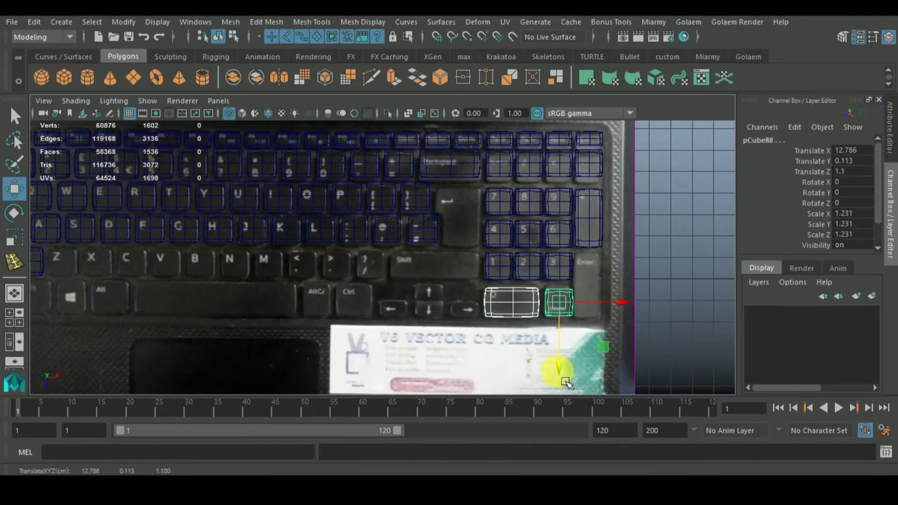
{"action": "left_click", "coordinate": [548, 306]}
{"action": "left_click", "coordinate": [530, 309]}
{"action": "left_click", "coordinate": [518, 367]}
{"action": "left_click", "coordinate": [560, 310]}
{"action": "key", "text": "r"}
{"action": "key", "text": "w"}
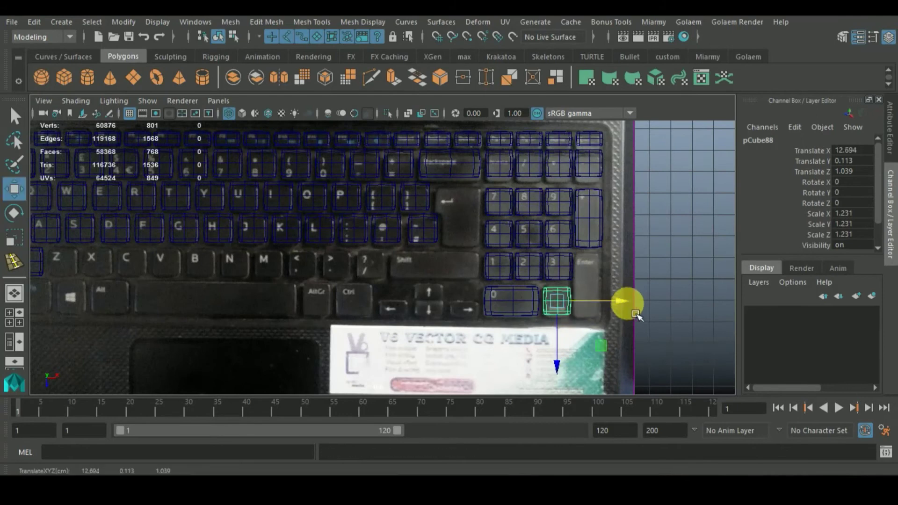
- Duplicate the tall number-pad + block and move the copy down over the number-pad Enter key
{"action": "left_click", "coordinate": [599, 244]}
{"action": "key", "text": "ctrl+d"}
{"action": "left_click_drag", "start_coordinate": [591, 292], "coordinate": [601, 355]}
{"action": "left_click", "coordinate": [604, 356]}
- Duplicate the \ key block along the Z row up to the right Shift key, ending at about 5.261 in X
{"action": "middle_click_drag", "start_coordinate": [83, 271], "coordinate": [304, 259], "text": "alt"}
{"action": "left_click", "coordinate": [251, 249]}
{"action": "key", "text": "ctrl+d"}
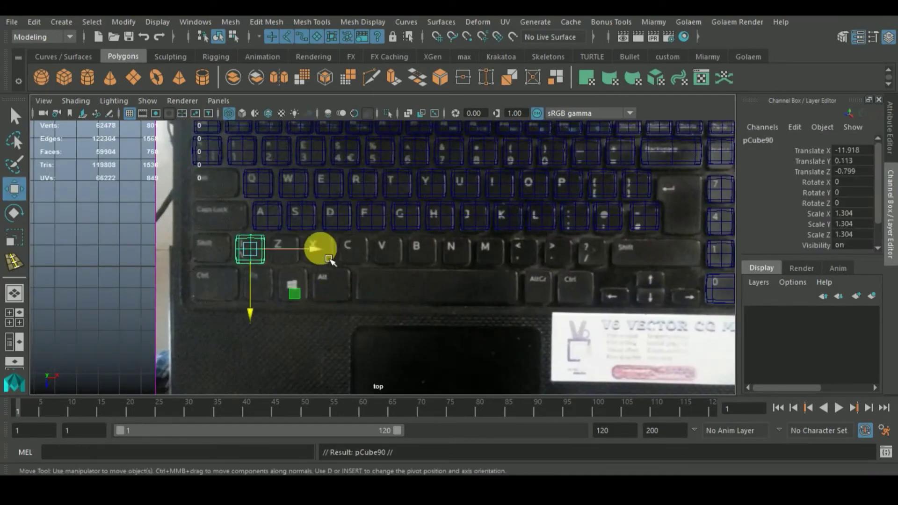
{"action": "left_click_drag", "start_coordinate": [314, 249], "coordinate": [348, 257]}
{"action": "key", "text": "shift+d"}
{"action": "key", "text": "shift+d"}
{"action": "key", "text": "shift+d"}
{"action": "key", "text": "shift+d"}
{"action": "key", "text": "shift+d"}
{"action": "key", "text": "shift+d"}
{"action": "key", "text": "shift+d"}
{"action": "key", "text": "shift+d"}
{"action": "key", "text": "shift+d"}
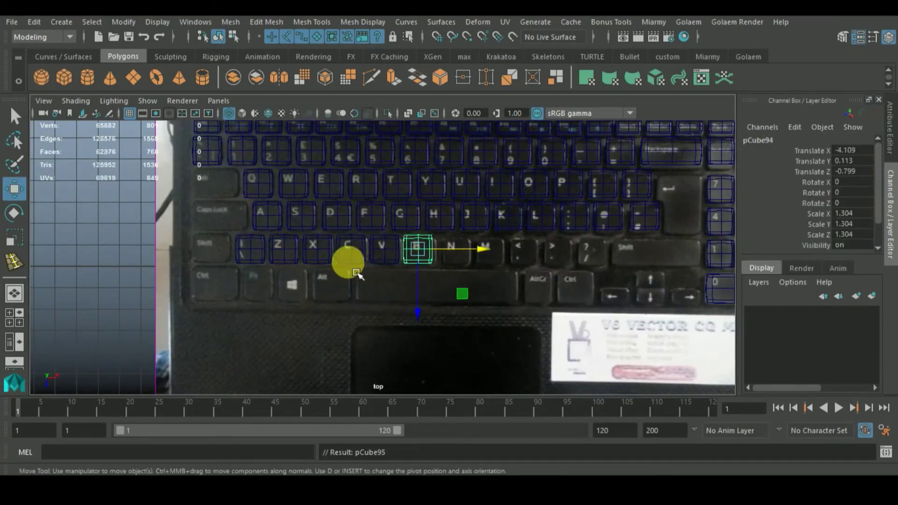
{"action": "key", "text": "shift+d"}
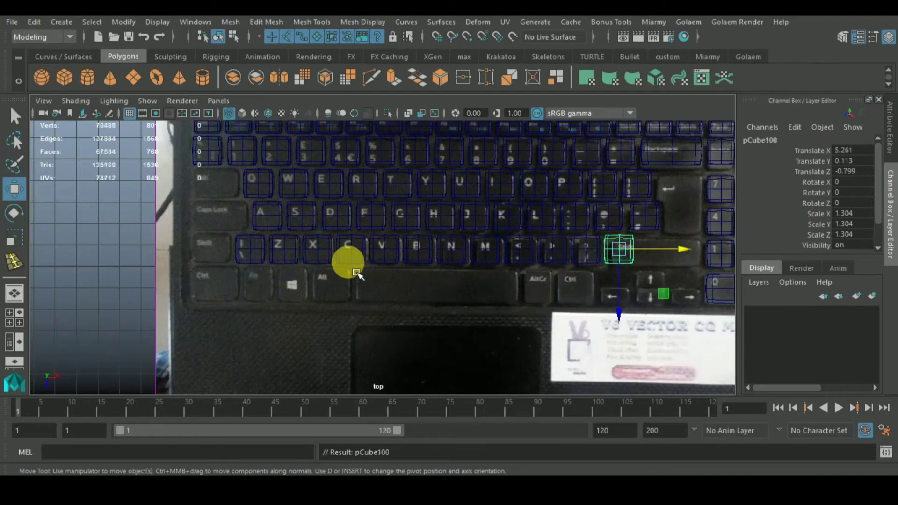
- Realign the letter copies in the Z row, from Z at about -10.356 to M at about -0.802 in X
{"action": "left_click", "coordinate": [292, 257]}
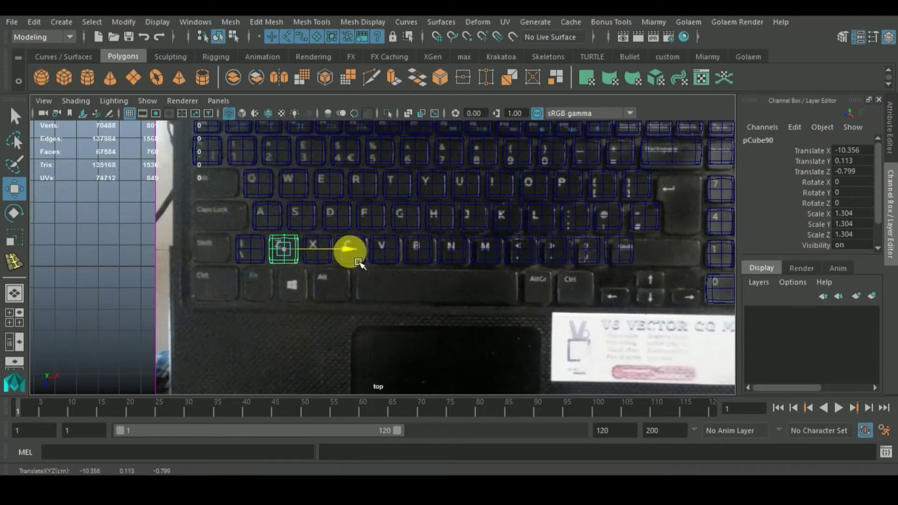
{"action": "key", "text": "shift+d"}
{"action": "key", "text": "shift+d"}
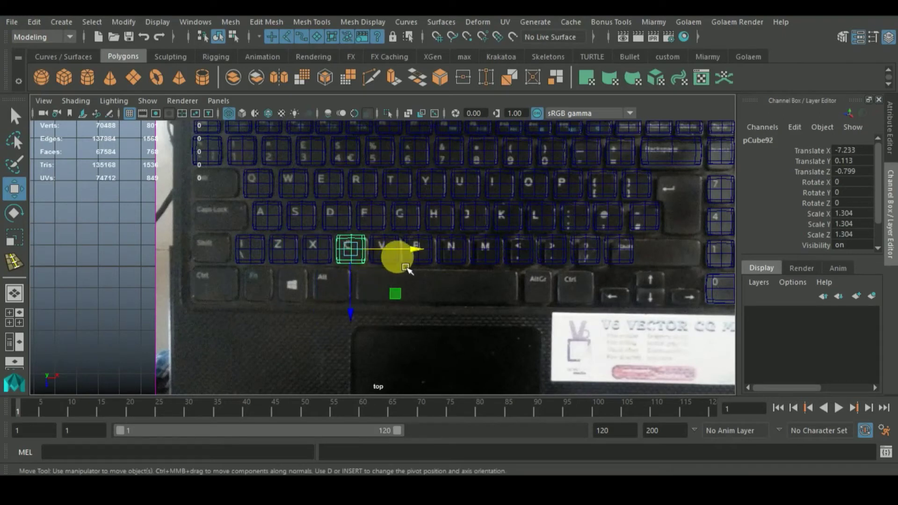
{"action": "left_click_drag", "start_coordinate": [424, 262], "coordinate": [495, 262]}
{"action": "key", "text": "shift+d"}
{"action": "key", "text": "shift+d"}
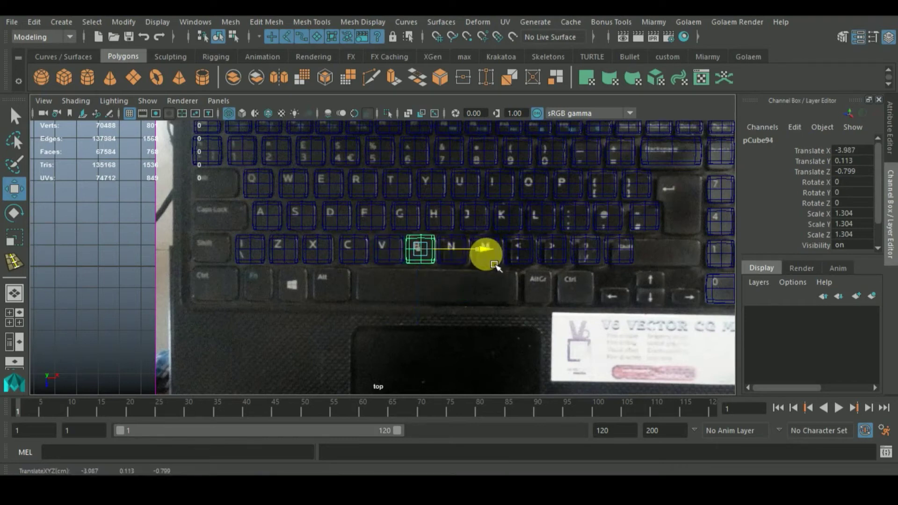
{"action": "key", "text": "shift+d"}
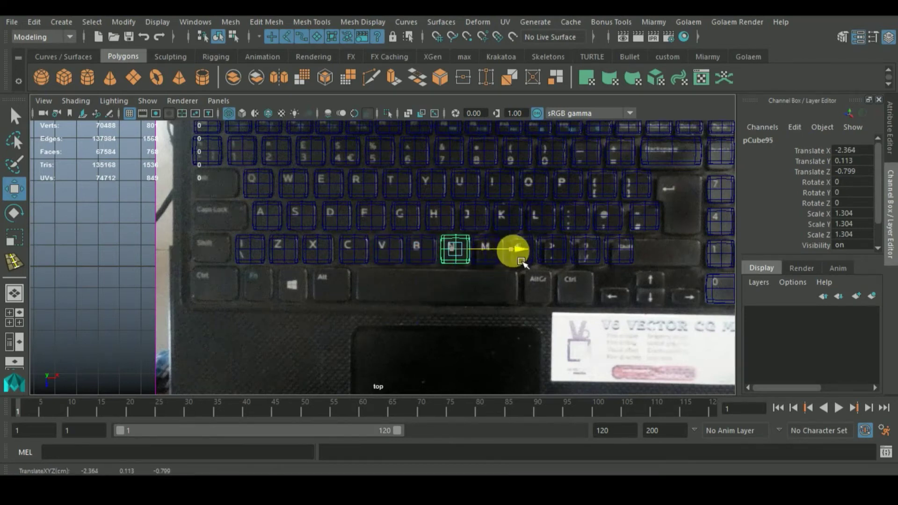
{"action": "key", "text": "shift+d"}
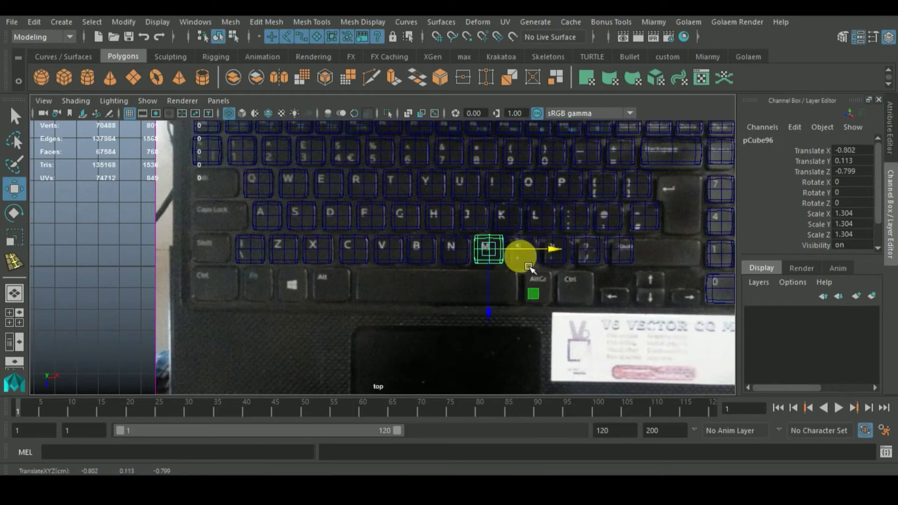
- Realign the copies over the <, > and ? keys, starting with the < block at about 0.79 in X
{"action": "key", "text": "shift+d"}
{"action": "left_click", "coordinate": [588, 260]}
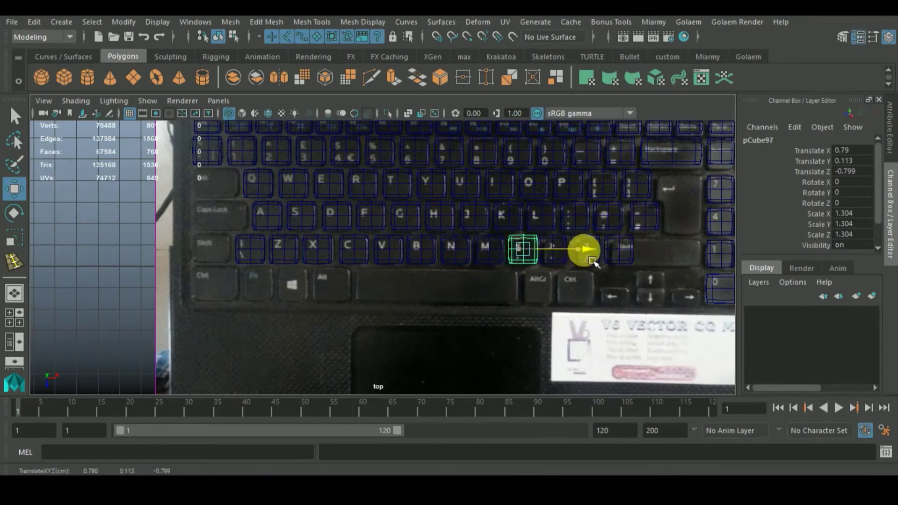
{"action": "left_click_drag", "start_coordinate": [594, 260], "coordinate": [648, 259]}
{"action": "key", "text": "shift+d"}
{"action": "key", "text": "shift+d"}
{"action": "key", "text": "shift+d"}
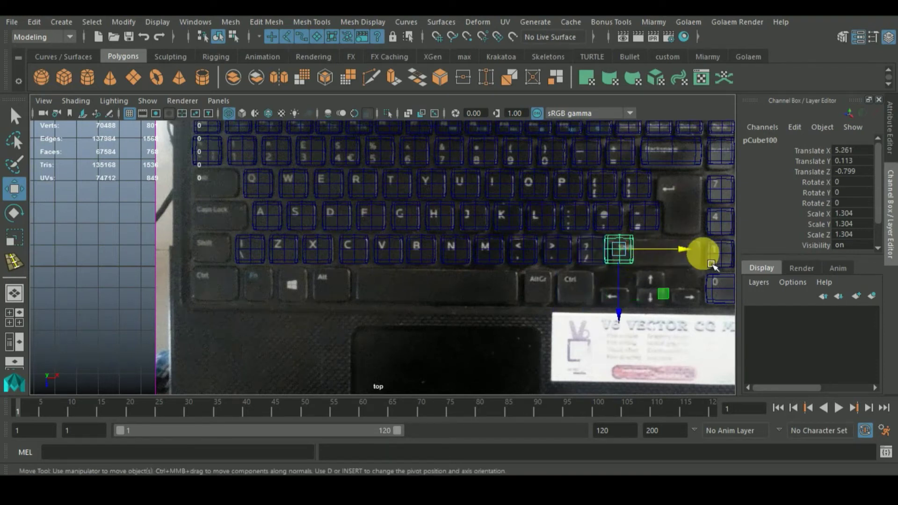
- Move the last Z-row block to about 7.099 in X and widen it to cover the right Shift key
{"action": "middle_click_drag", "start_coordinate": [661, 276], "coordinate": [589, 277], "text": "alt"}
{"action": "left_click_drag", "start_coordinate": [580, 267], "coordinate": [711, 256]}
{"action": "key", "text": "r"}
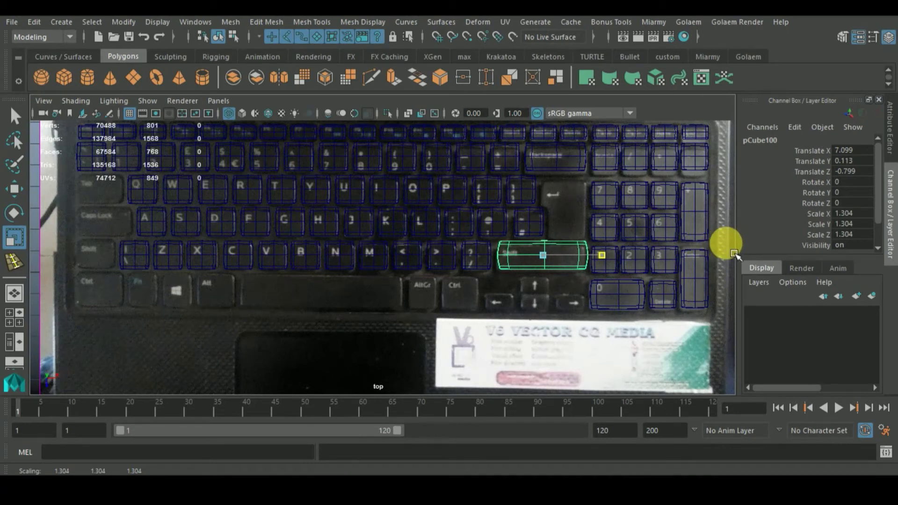
{"action": "left_click_drag", "start_coordinate": [735, 253], "coordinate": [733, 254]}
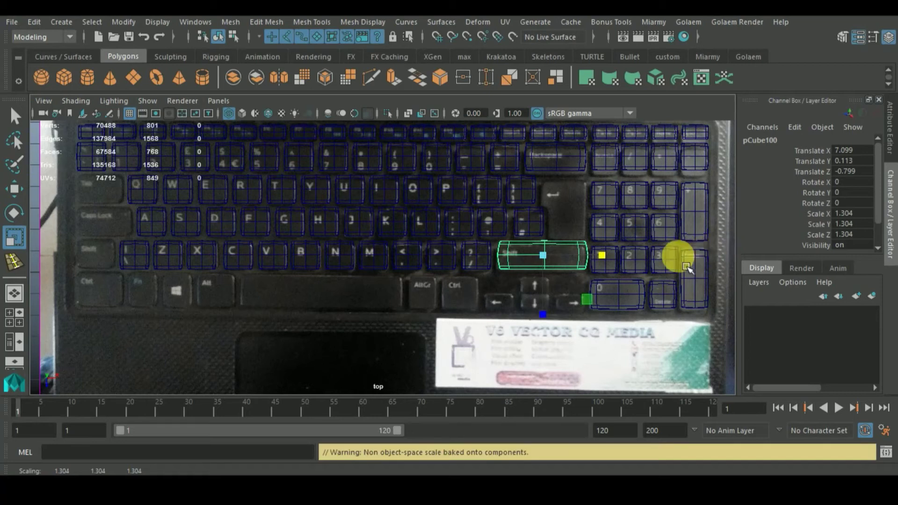
- Duplicate the ] key block, move the copy over Enter at about 8.079 in X, and widen it to fit the key
{"action": "left_click", "coordinate": [534, 202]}
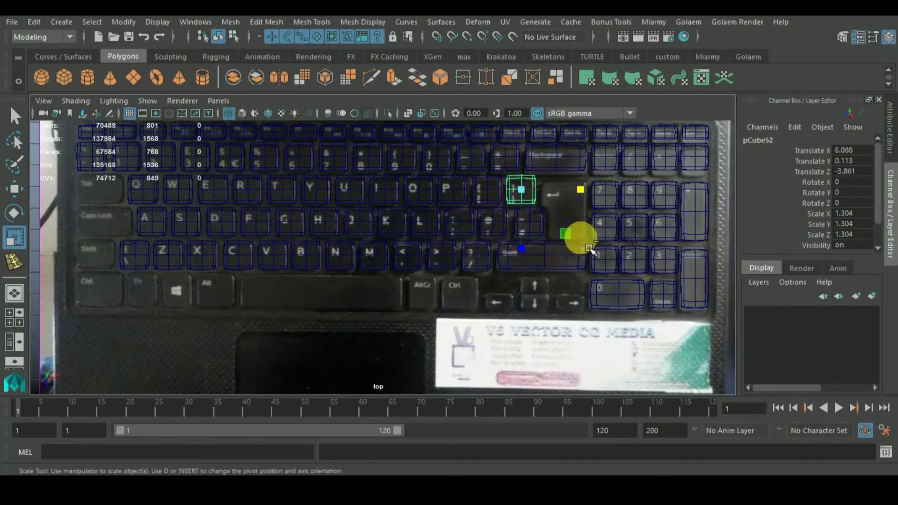
{"action": "key", "text": "w"}
{"action": "left_click_drag", "start_coordinate": [598, 200], "coordinate": [631, 197]}
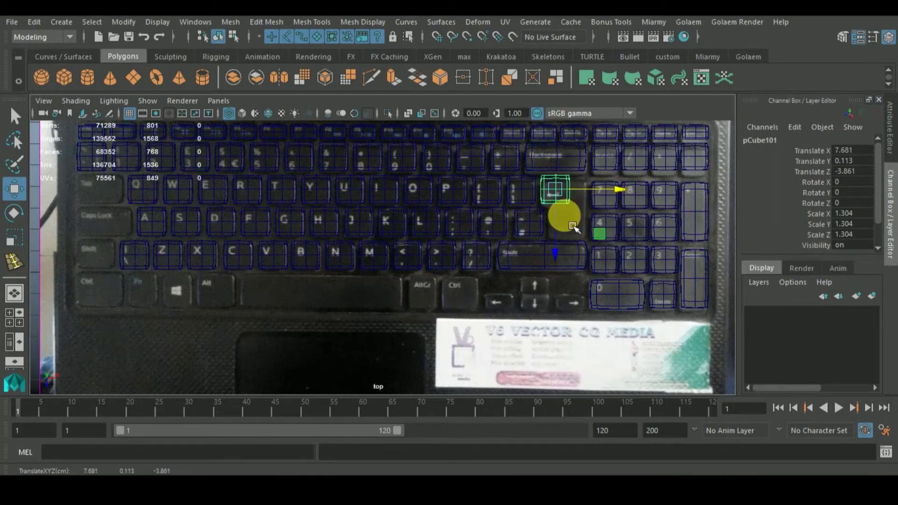
{"action": "key", "text": "r"}
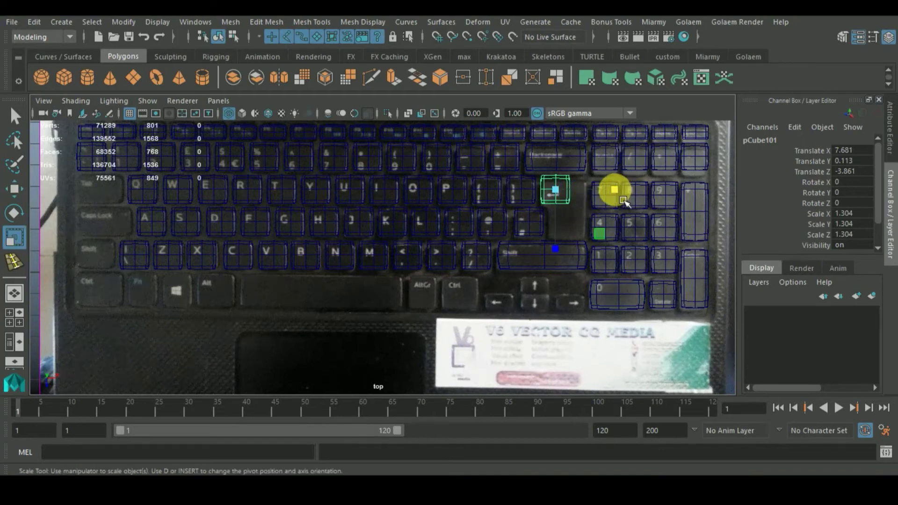
{"action": "left_click_drag", "start_coordinate": [613, 190], "coordinate": [641, 201]}
{"action": "key", "text": "w"}
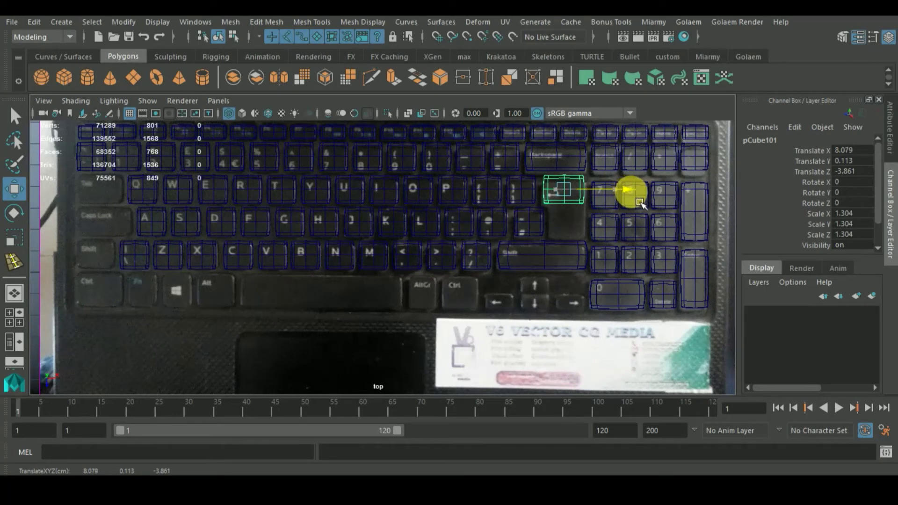
{"action": "key", "text": "r"}
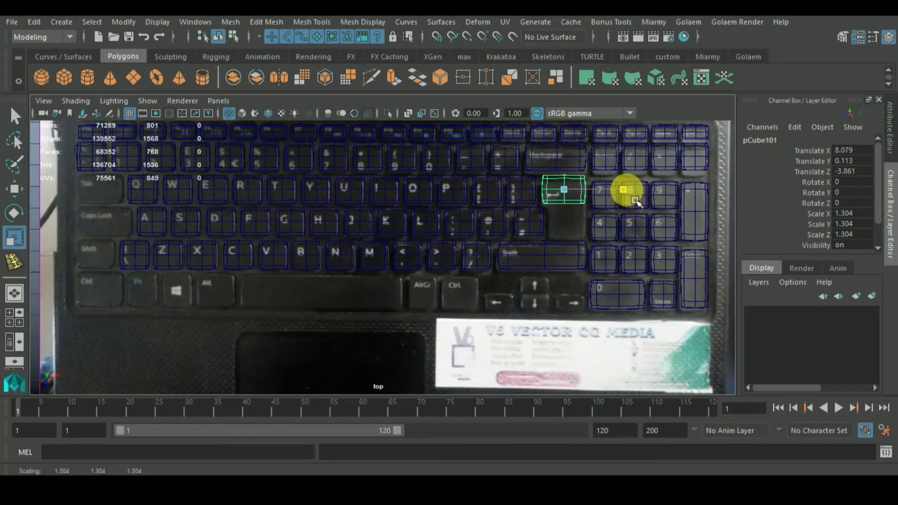
{"action": "left_click_drag", "start_coordinate": [635, 200], "coordinate": [625, 197]}
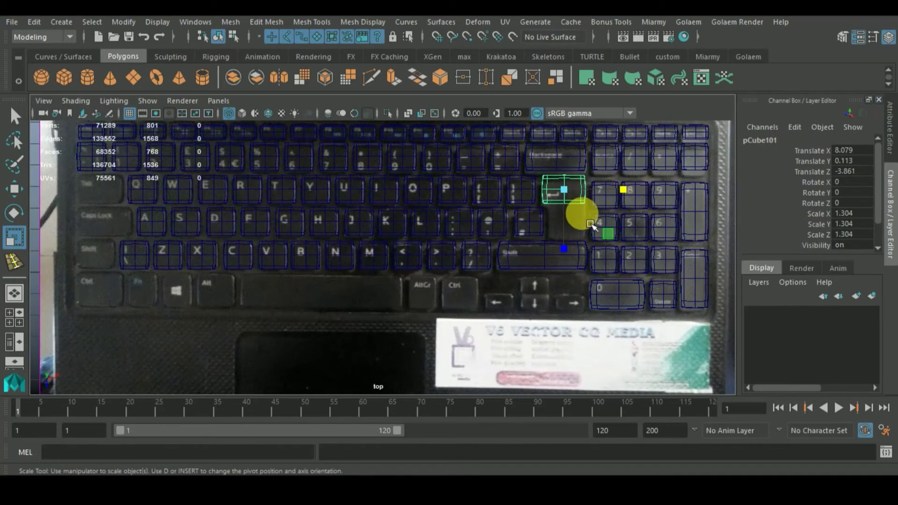
- In the perspective view, select the Enter block's middle edge loop and shift it to about 7.357 in X
{"action": "key", "text": "space"}
{"action": "key", "text": "space"}
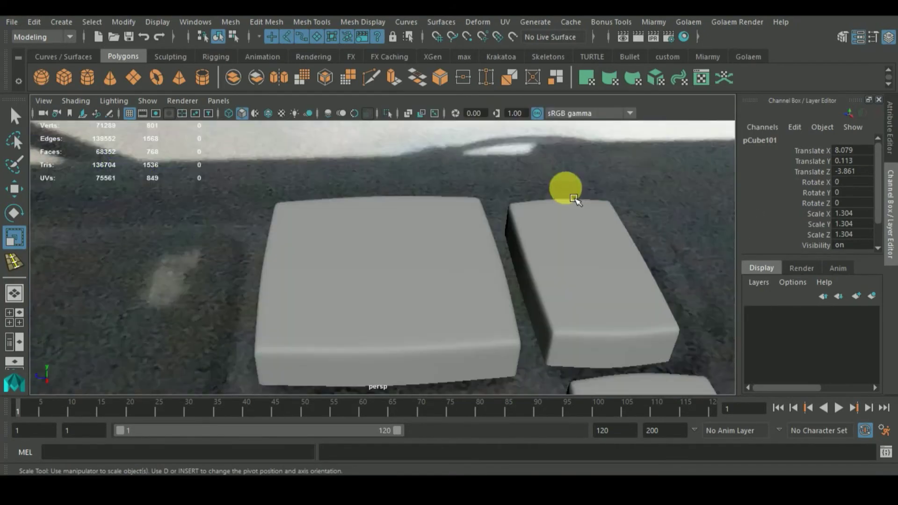
{"action": "key", "text": "f"}
{"action": "right_click_drag", "start_coordinate": [487, 286], "coordinate": [187, 255], "text": "alt"}
{"action": "right_click_drag", "start_coordinate": [434, 280], "coordinate": [254, 279], "text": "alt"}
{"action": "left_click_drag", "start_coordinate": [255, 279], "coordinate": [419, 290], "text": "alt"}
{"action": "right_click_drag", "start_coordinate": [392, 299], "coordinate": [511, 290], "text": "alt"}
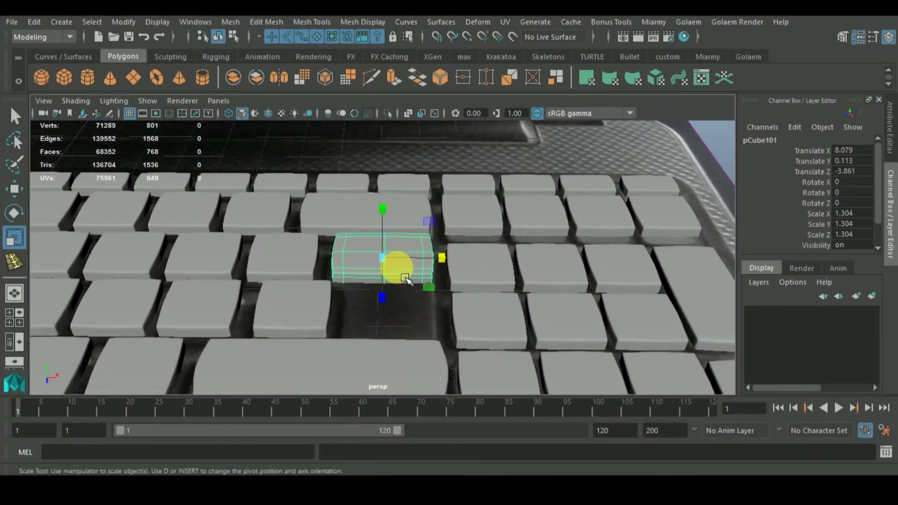
{"action": "right_click_drag", "start_coordinate": [406, 278], "coordinate": [427, 140]}
{"action": "left_click", "coordinate": [391, 244]}
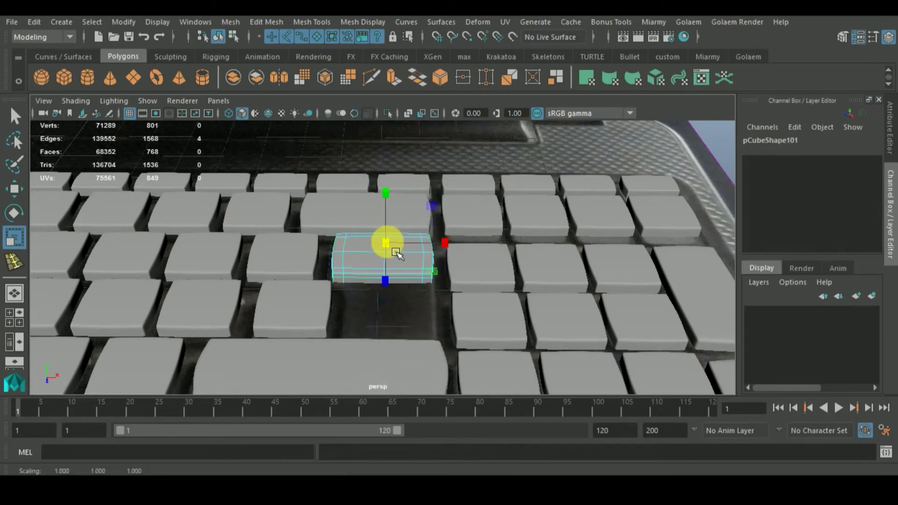
{"action": "left_click_drag", "start_coordinate": [396, 254], "coordinate": [391, 274]}
{"action": "key", "text": "q"}
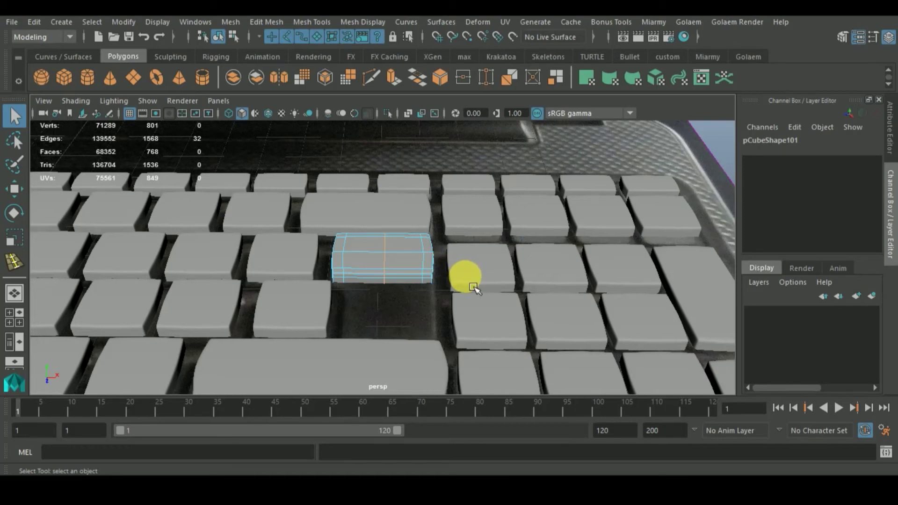
{"action": "key", "text": "w"}
{"action": "left_click_drag", "start_coordinate": [456, 269], "coordinate": [442, 272]}
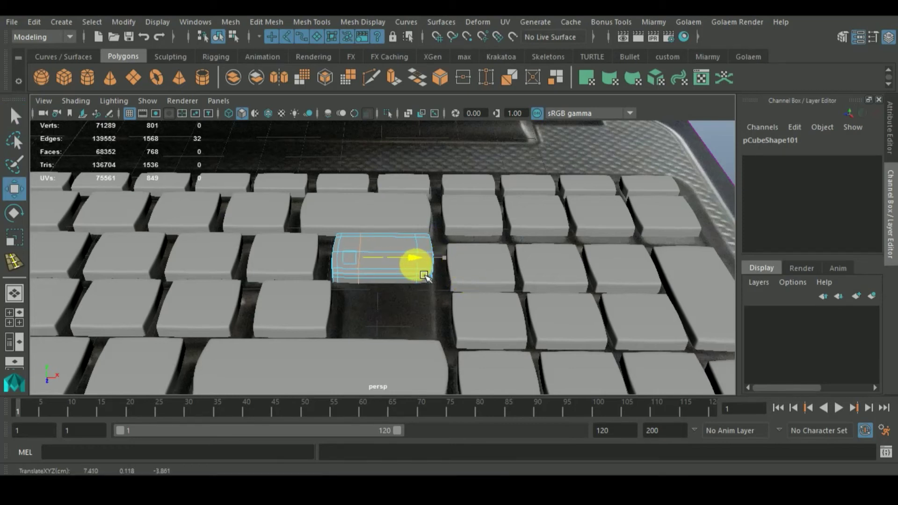
{"action": "left_click_drag", "start_coordinate": [422, 276], "coordinate": [435, 276]}
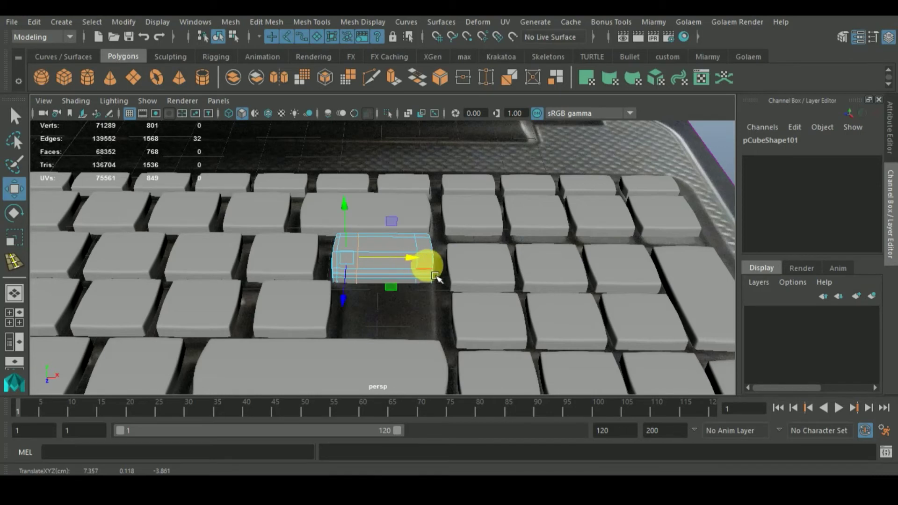
- Turn off the Enter block's smooth preview and extrude its two front faces
{"action": "key", "text": "1"}
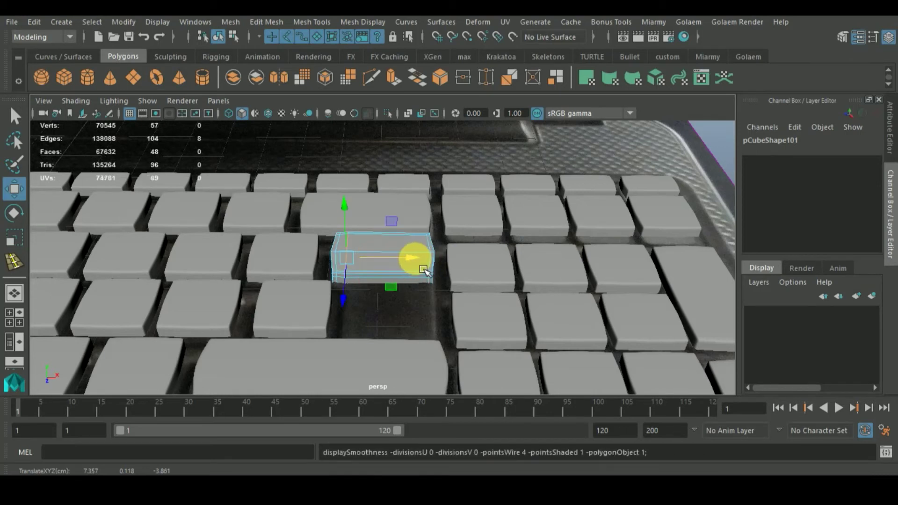
{"action": "left_click_drag", "start_coordinate": [381, 307], "coordinate": [401, 283], "text": "alt"}
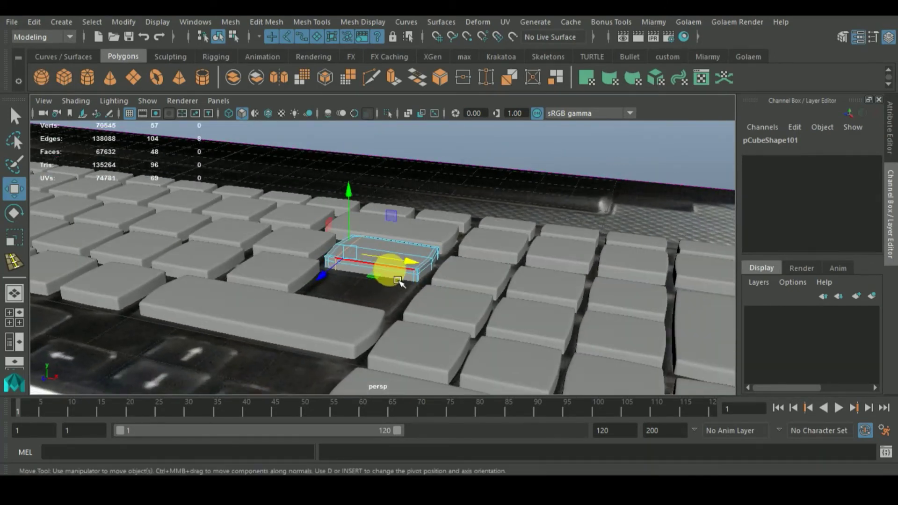
{"action": "mouse_move", "coordinate": [398, 281]}
{"action": "right_mouse_down"}
{"action": "mouse_move", "coordinate": [381, 256]}
{"action": "mouse_move", "coordinate": [393, 152]}
{"action": "mouse_move", "coordinate": [395, 271]}
{"action": "right_mouse_up"}
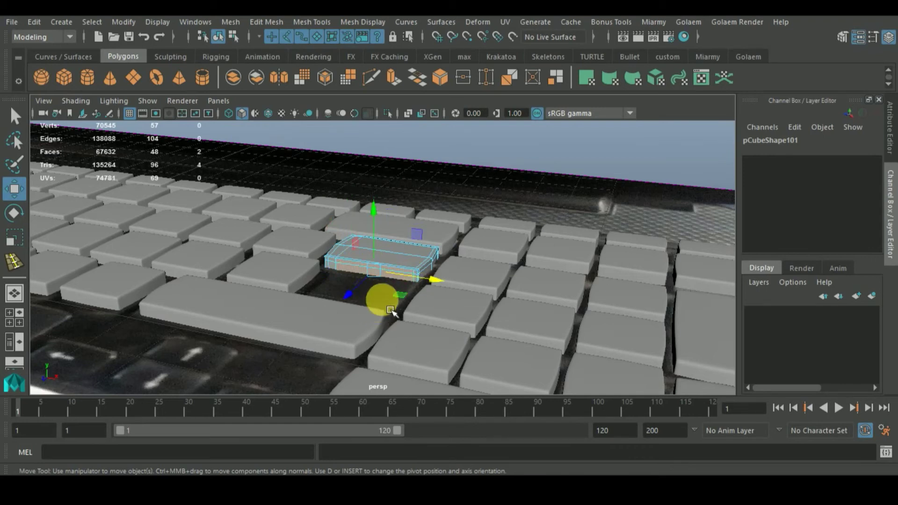
{"action": "left_click", "coordinate": [395, 79]}
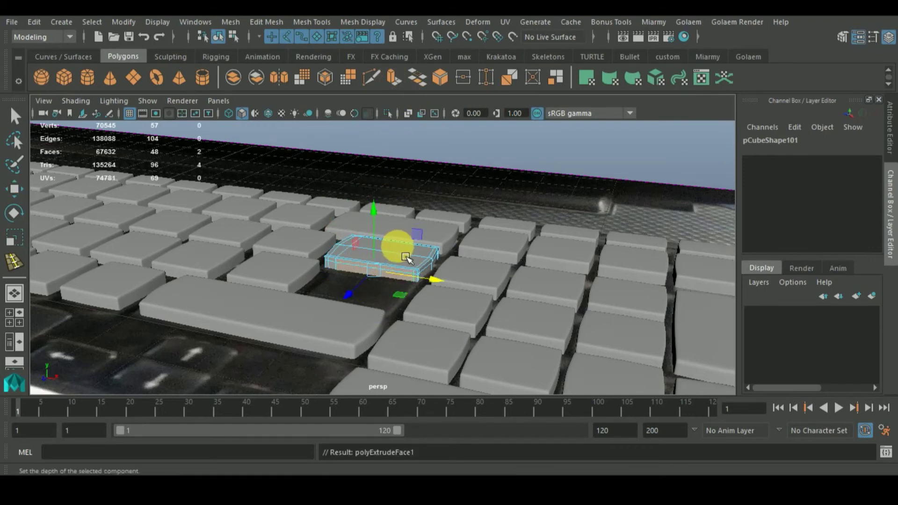
- Try to pull the extruded Enter faces about 1.145 along Z toward the Shift key, and undo the move
{"action": "key", "text": "w"}
{"action": "left_click_drag", "start_coordinate": [351, 294], "coordinate": [341, 349]}
{"action": "key", "text": "ctrl+z"}
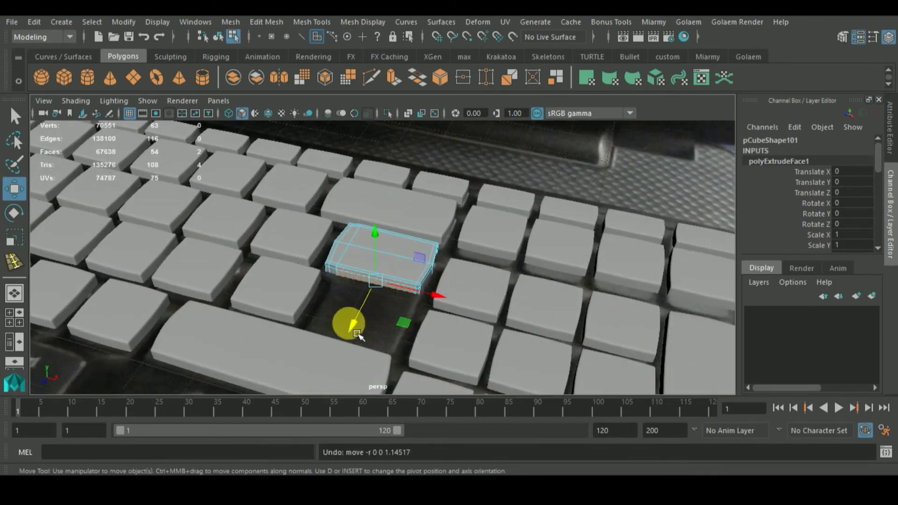
- Try adding more front faces to the Enter block's selection, then undo back past the two-face extrusion
{"action": "left_click_drag", "start_coordinate": [377, 309], "coordinate": [379, 296], "text": "alt"}
{"action": "right_click_drag", "start_coordinate": [368, 294], "coordinate": [562, 291], "text": "alt"}
{"action": "left_click", "coordinate": [460, 303], "text": "shift"}
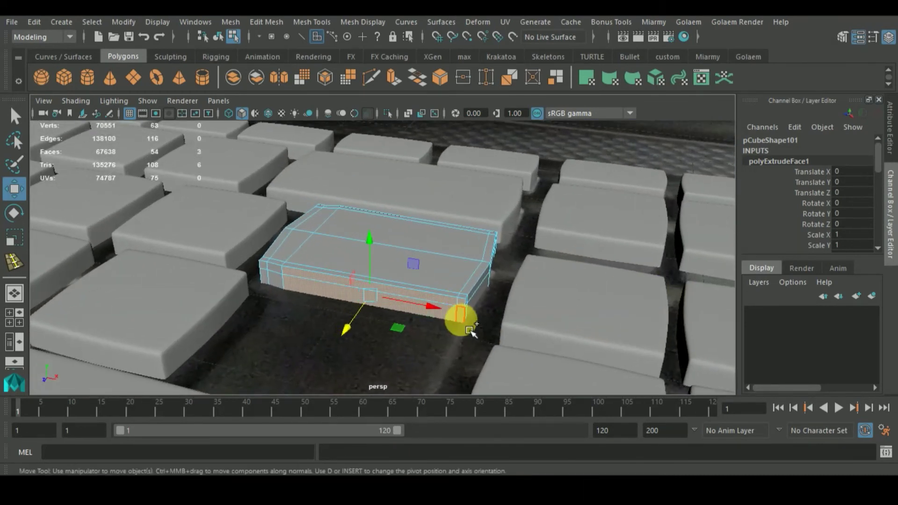
{"action": "left_click", "coordinate": [459, 319], "text": "shift"}
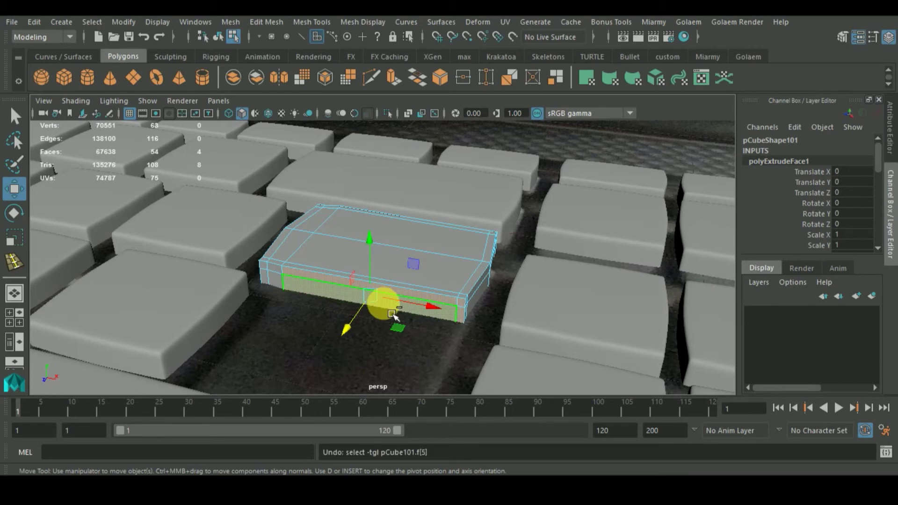
{"action": "key", "text": "ctrl+z"}
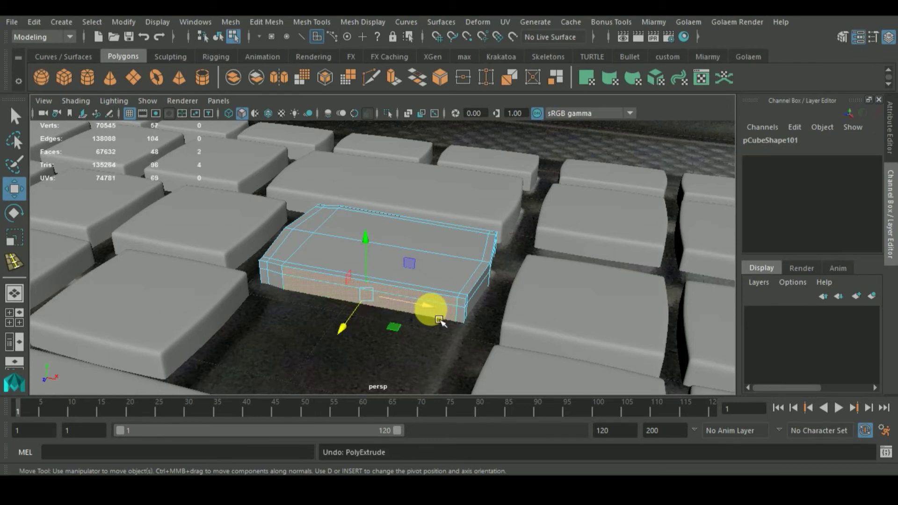
{"action": "key", "text": "ctrl+z"}
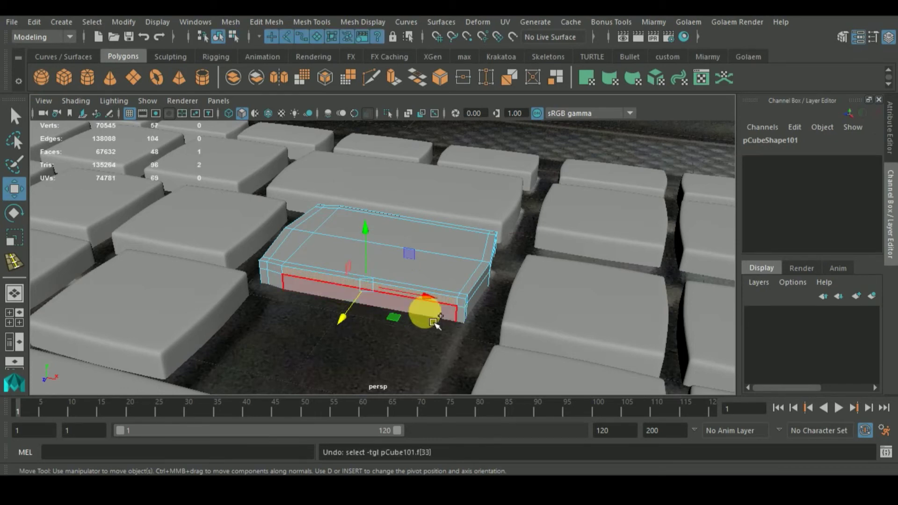
- Select the Enter block's four front faces, including the narrow corner ones, extrude them, and pull them along Z toward the Shift key
{"action": "left_click", "coordinate": [432, 314], "text": "shift"}
{"action": "left_click", "coordinate": [458, 320], "text": "ctrl+shift"}
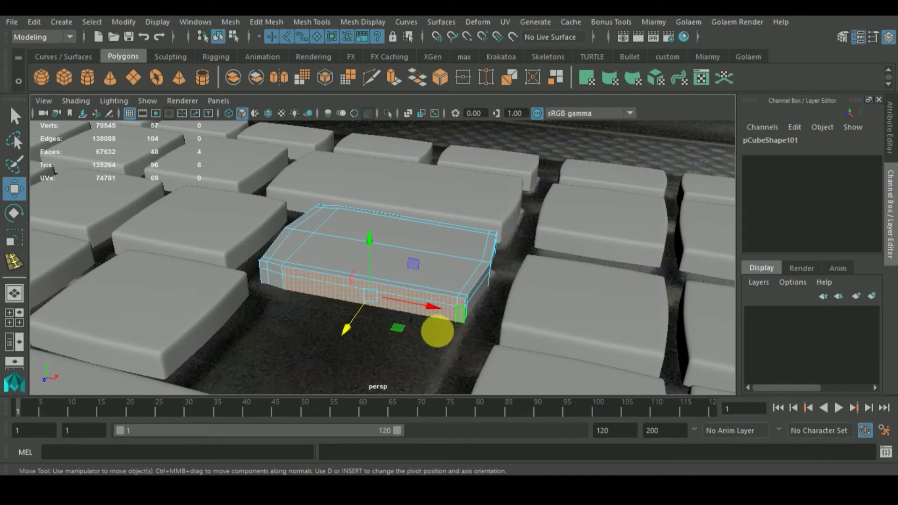
{"action": "left_click", "coordinate": [394, 83]}
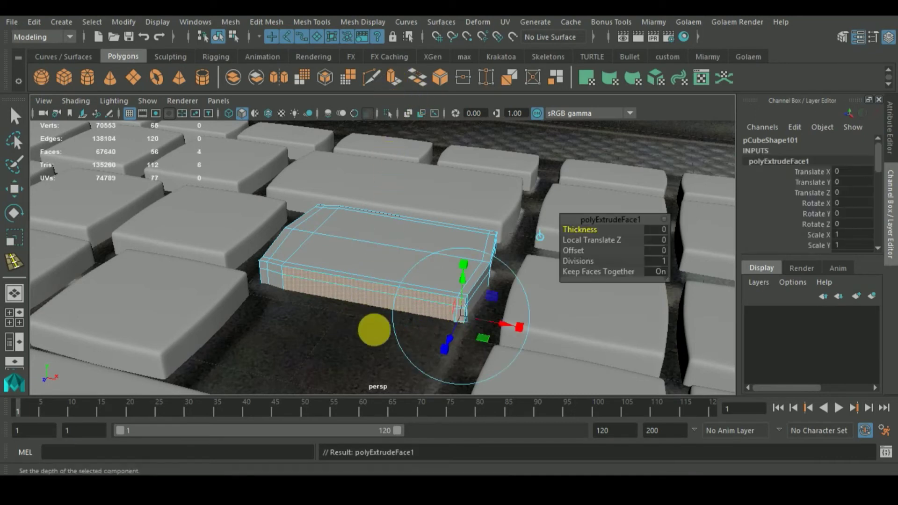
{"action": "key", "text": "w"}
{"action": "left_click_drag", "start_coordinate": [348, 331], "coordinate": [277, 402]}
- Insert three supporting edge loops near the borders of the extended Enter block and turn off its smooth preview
{"action": "left_click_drag", "start_coordinate": [365, 281], "coordinate": [194, 291], "text": "alt"}
{"action": "right_click_drag", "start_coordinate": [265, 311], "coordinate": [394, 294], "text": "alt"}
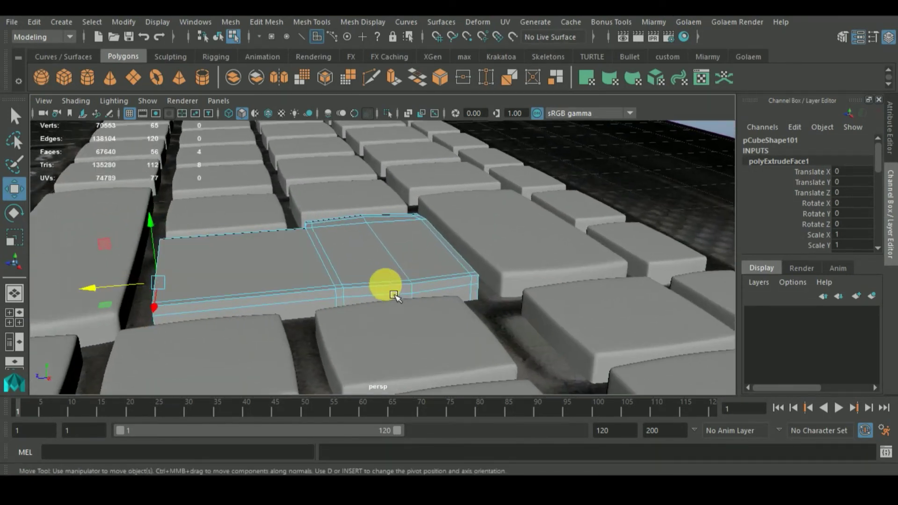
{"action": "left_click_drag", "start_coordinate": [370, 305], "coordinate": [361, 324], "text": "alt"}
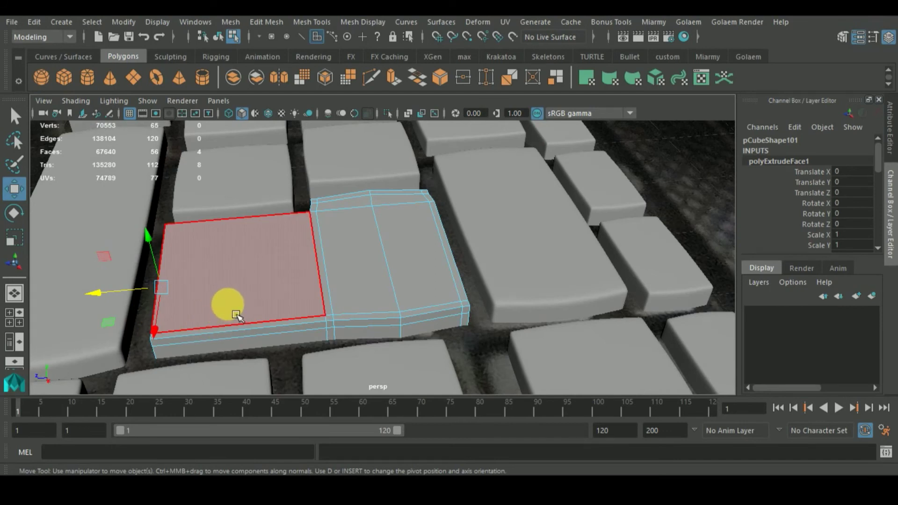
{"action": "right_click_drag", "start_coordinate": [231, 306], "coordinate": [317, 97]}
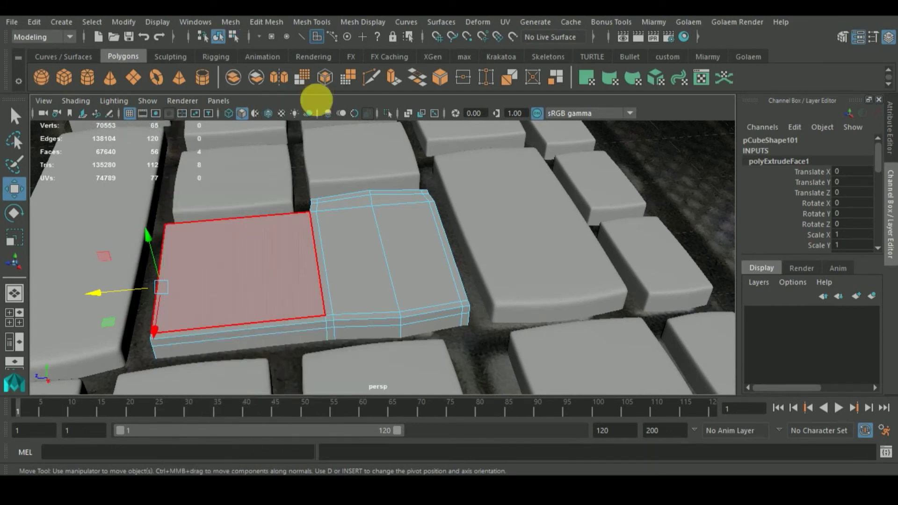
{"action": "left_click", "coordinate": [289, 311]}
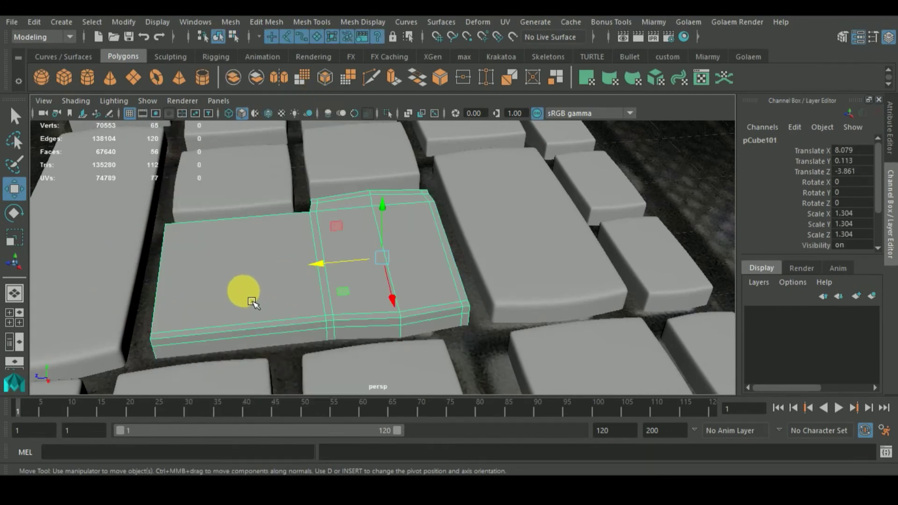
{"action": "right_click_drag", "start_coordinate": [252, 303], "coordinate": [157, 185], "text": "shift"}
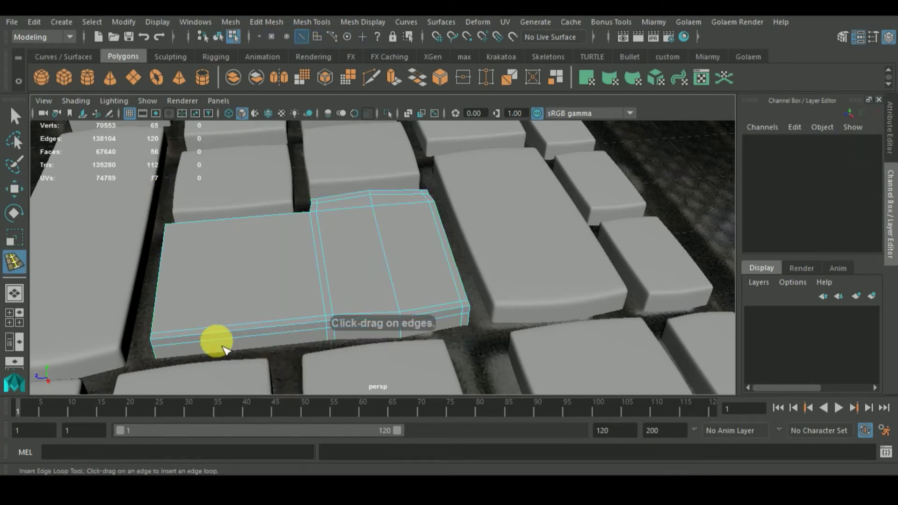
{"action": "left_click_drag", "start_coordinate": [181, 341], "coordinate": [299, 329]}
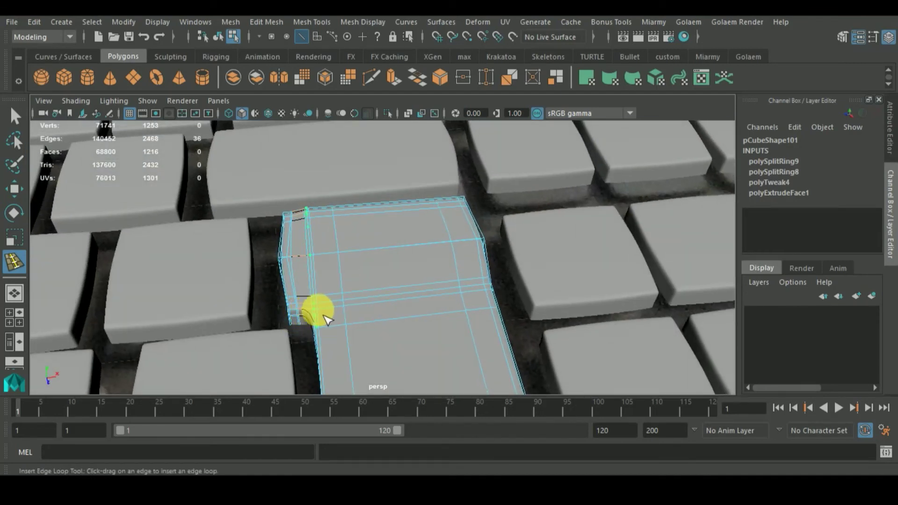
{"action": "left_click_drag", "start_coordinate": [317, 320], "coordinate": [301, 357]}
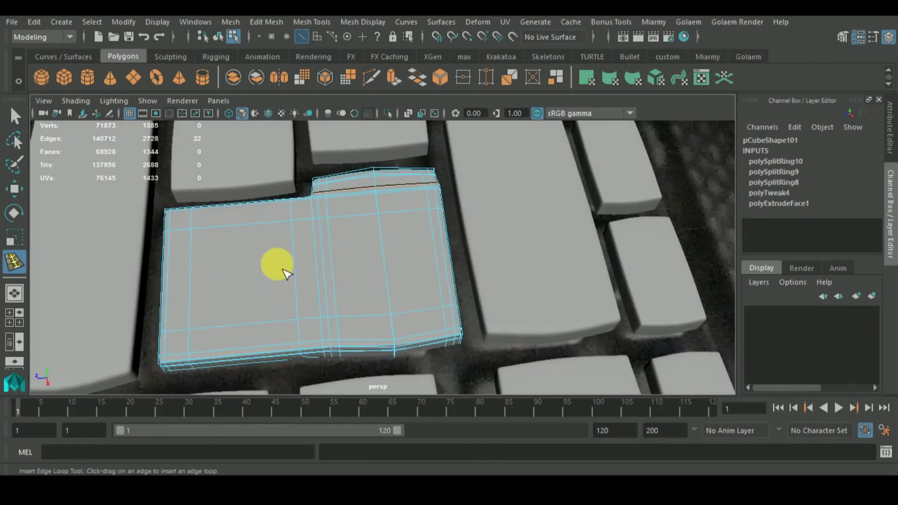
{"action": "key", "text": "w"}
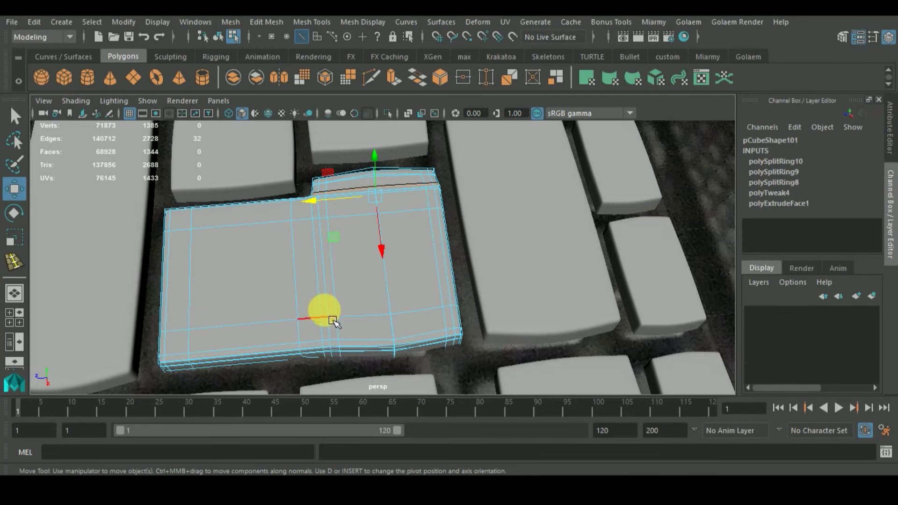
{"action": "key", "text": "1"}
- Try to shift the Enter block's middle side edges about 0.041 along negative X, and undo the move
{"action": "left_click_drag", "start_coordinate": [335, 375], "coordinate": [468, 290], "text": "alt"}
{"action": "left_click", "coordinate": [486, 301]}
{"action": "key", "text": "ctrl+z"}
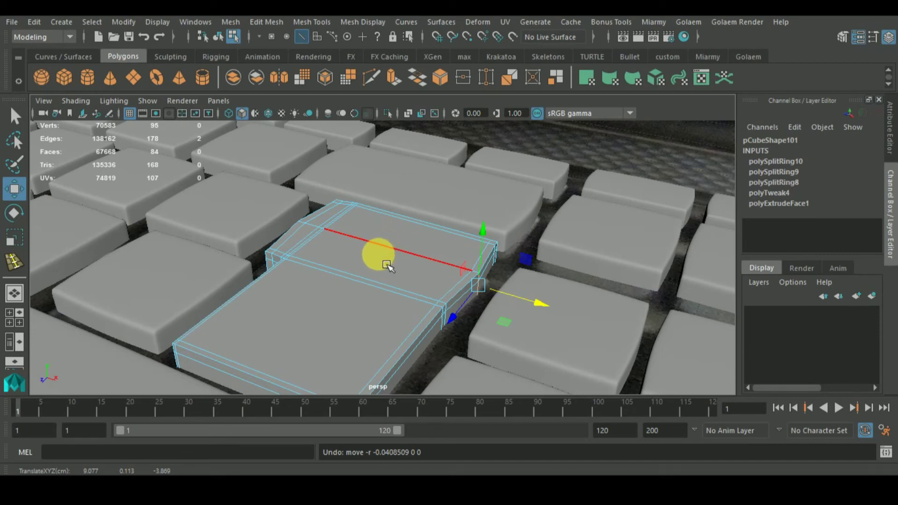
- In vertex mode, shift the top vertex midway along the Enter block's numpad-facing side inward to about 8.992 in X
{"action": "right_click_drag", "start_coordinate": [380, 255], "coordinate": [341, 161]}
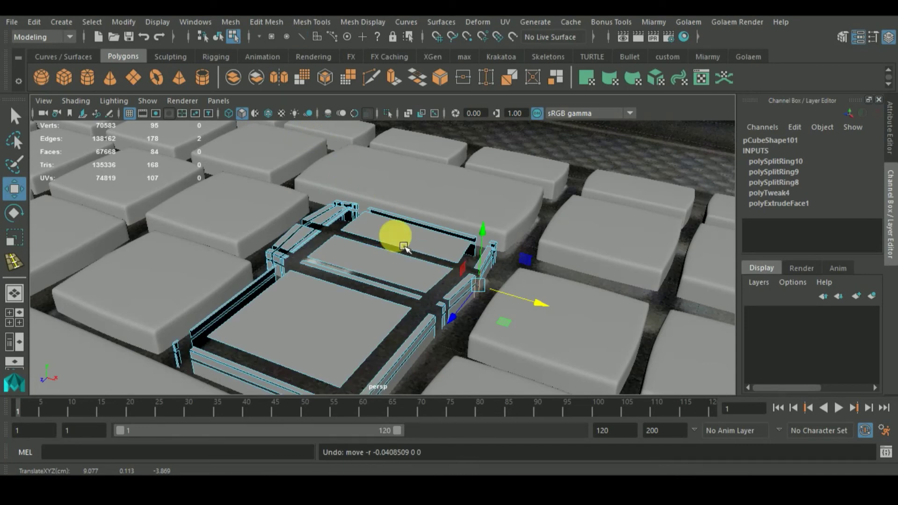
{"action": "right_click_drag", "start_coordinate": [403, 265], "coordinate": [381, 216]}
{"action": "right_click_drag", "start_coordinate": [335, 132], "coordinate": [336, 132]}
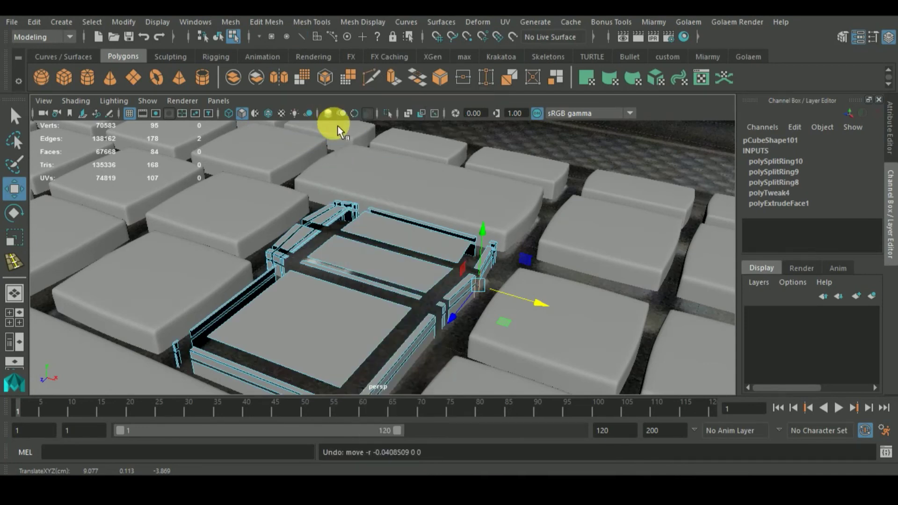
{"action": "left_click", "coordinate": [458, 275]}
{"action": "left_click", "coordinate": [471, 271]}
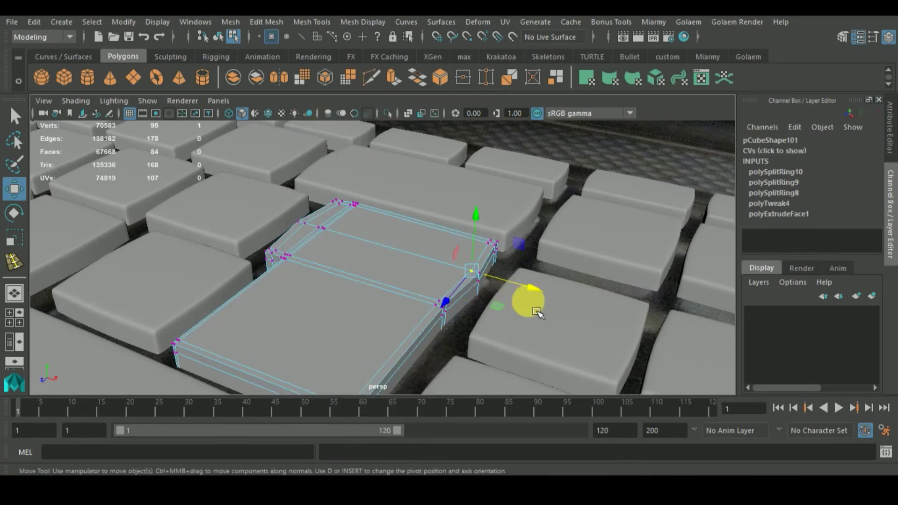
{"action": "left_click_drag", "start_coordinate": [545, 296], "coordinate": [540, 299]}
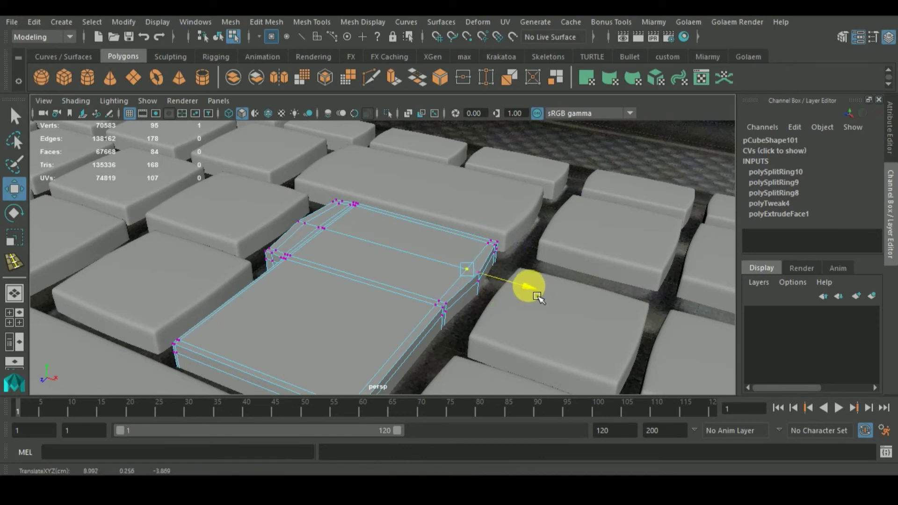
- Select the three vertices midway down the Enter block's numpad-facing side, adjust them along X, and return to object mode
{"action": "left_click_drag", "start_coordinate": [366, 315], "coordinate": [356, 335], "text": "alt"}
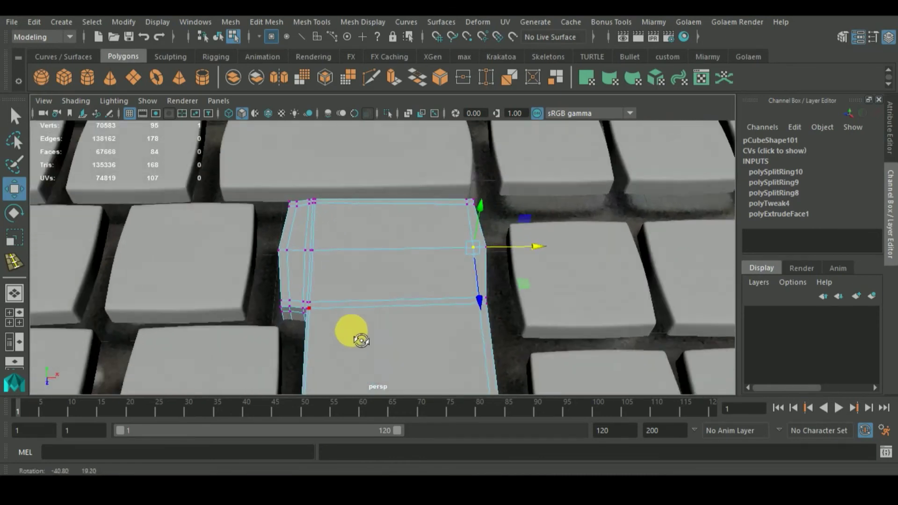
{"action": "left_click", "coordinate": [496, 279]}
{"action": "left_click_drag", "start_coordinate": [497, 281], "coordinate": [505, 317], "text": "alt"}
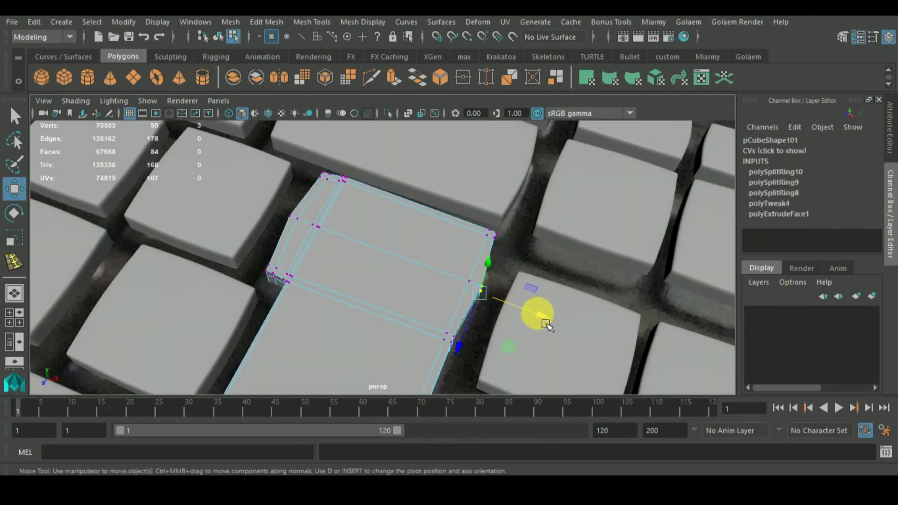
{"action": "middle_click_drag", "start_coordinate": [546, 324], "coordinate": [549, 326]}
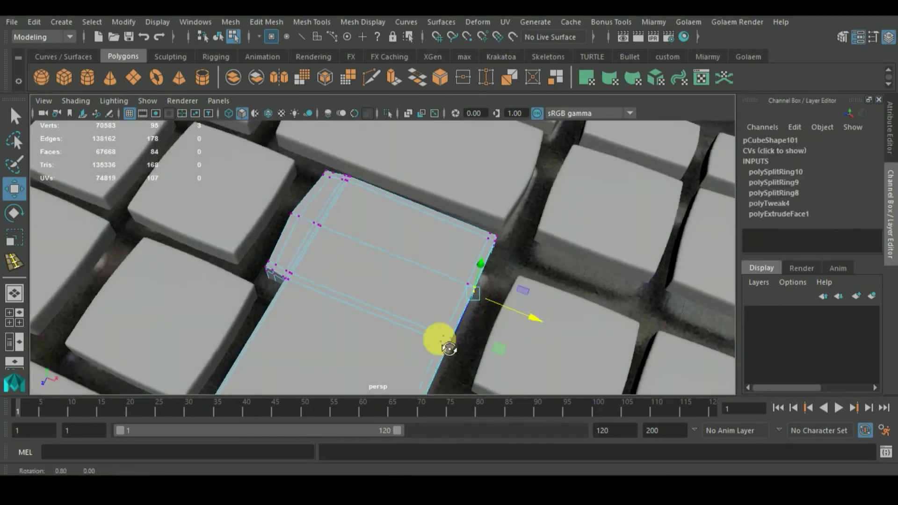
{"action": "left_click_drag", "start_coordinate": [441, 344], "coordinate": [240, 289], "text": "alt"}
{"action": "right_click_drag", "start_coordinate": [391, 282], "coordinate": [411, 91]}
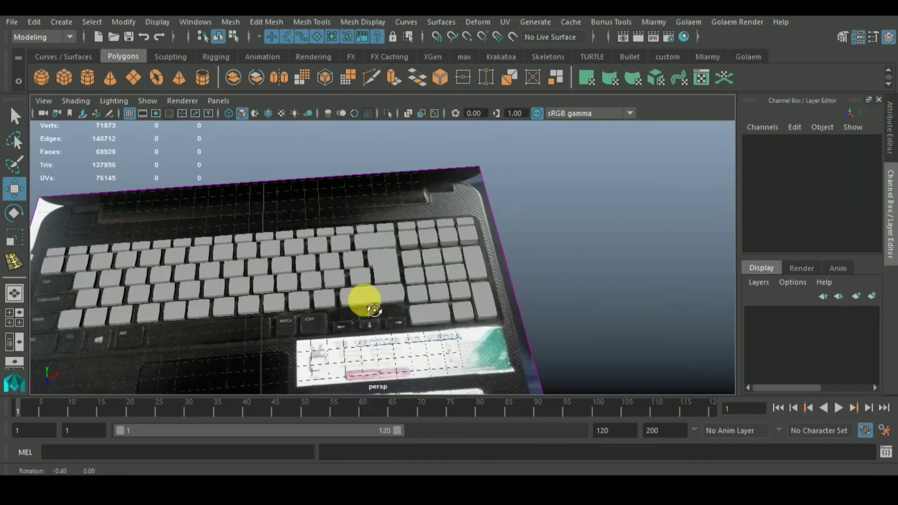
- In the top view, duplicate the key block above Tab, move the copy to about -3.848 in Z, and widen it to fit Tab
{"action": "left_click_drag", "start_coordinate": [360, 301], "coordinate": [376, 317], "text": "alt"}
{"action": "key", "text": "space"}
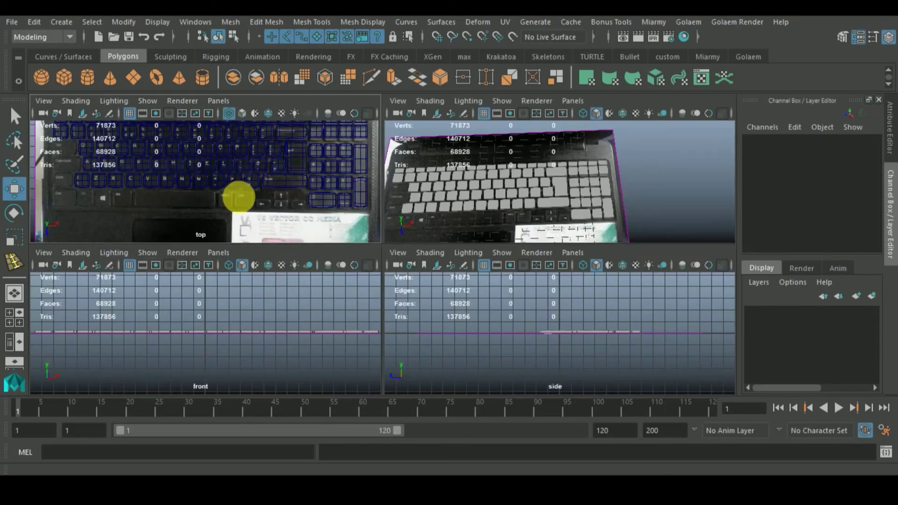
{"action": "key", "text": "space"}
{"action": "right_click_drag", "start_coordinate": [392, 295], "coordinate": [227, 254], "text": "alt"}
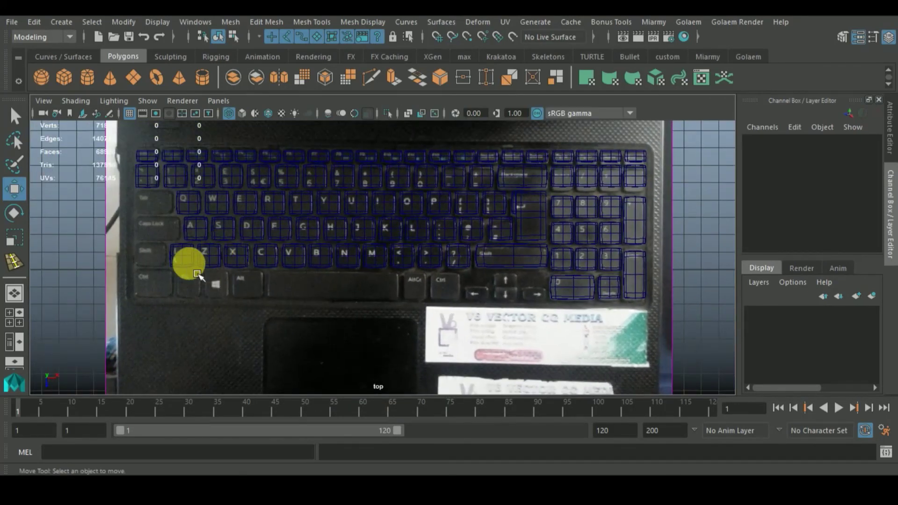
{"action": "left_click", "coordinate": [196, 211]}
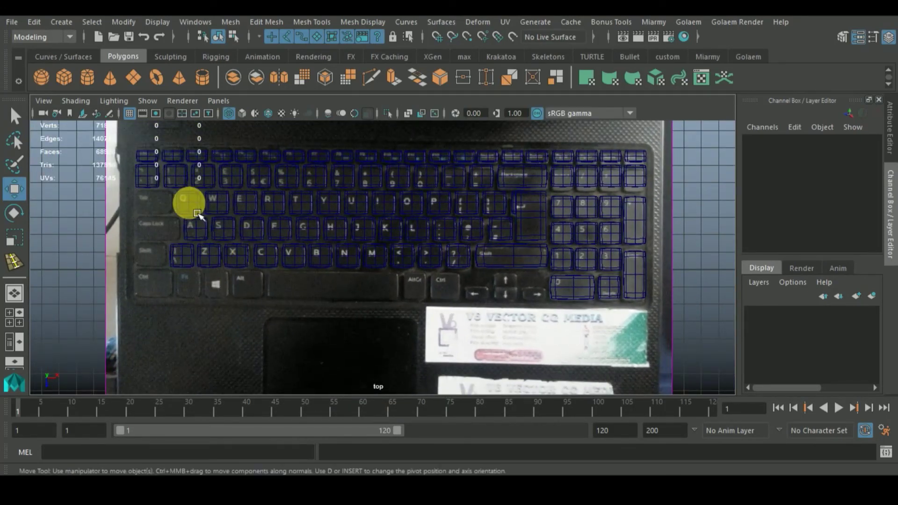
{"action": "left_click", "coordinate": [152, 184]}
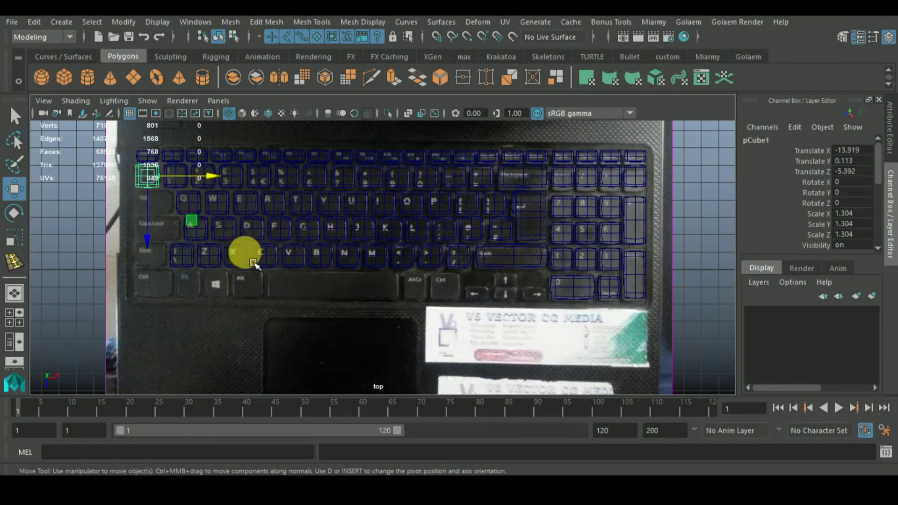
{"action": "middle_click_drag", "start_coordinate": [245, 255], "coordinate": [374, 302], "text": "alt"}
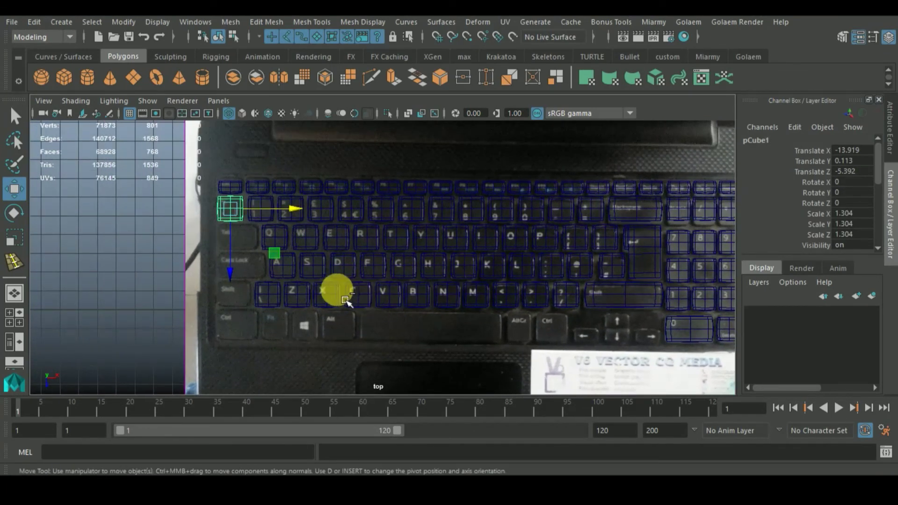
{"action": "left_click_drag", "start_coordinate": [230, 269], "coordinate": [240, 312], "text": "shift"}
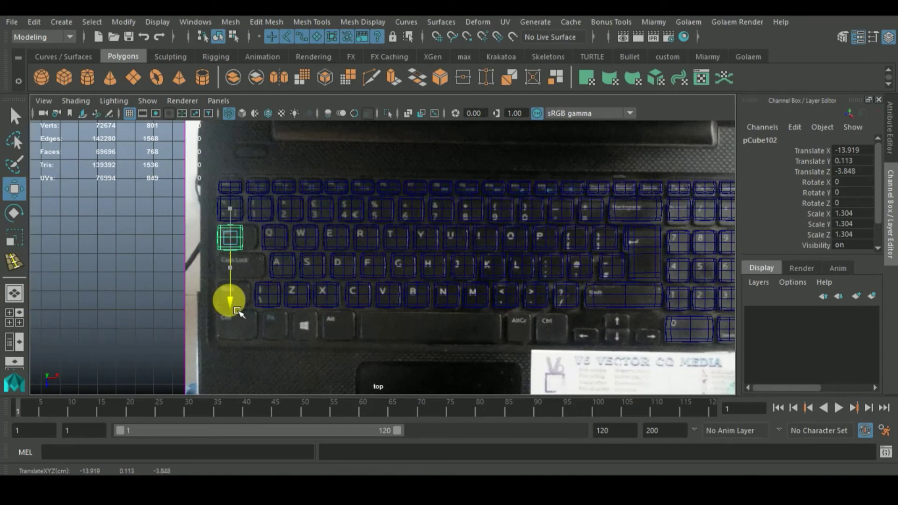
{"action": "key", "text": "r"}
{"action": "left_click_drag", "start_coordinate": [290, 238], "coordinate": [310, 240]}
{"action": "key", "text": "w"}
{"action": "key", "text": "r"}
- Duplicate the Tab block, move the copy over Caps Lock, and widen and reposition it to fit the key
{"action": "key", "text": "ctrl+d"}
{"action": "key", "text": "w"}
{"action": "left_click_drag", "start_coordinate": [238, 303], "coordinate": [236, 334]}
{"action": "key", "text": "r"}
{"action": "left_click_drag", "start_coordinate": [296, 267], "coordinate": [305, 267]}
{"action": "key", "text": "w"}
{"action": "left_click_drag", "start_coordinate": [302, 267], "coordinate": [307, 267]}
- Duplicate the key block above Tab over the left Ctrl and Shift, placing Shift at about -0.797 in Z, and widen both copies
{"action": "left_click", "coordinate": [232, 217]}
{"action": "left_click_drag", "start_coordinate": [230, 274], "coordinate": [230, 359], "text": "shift"}
{"action": "key", "text": "r"}
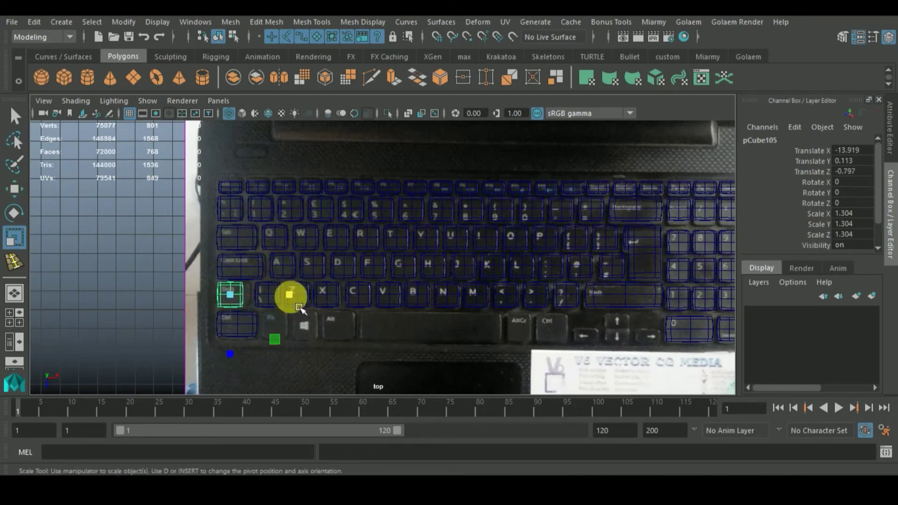
{"action": "left_click_drag", "start_coordinate": [290, 297], "coordinate": [303, 295]}
{"action": "key", "text": "w"}
{"action": "left_click_drag", "start_coordinate": [300, 294], "coordinate": [304, 295]}
- Duplicate the backslash key block over Fn at about -11.497 in X and 0.815 in Z, and copy it over the Windows key
{"action": "left_click", "coordinate": [277, 302]}
{"action": "left_click_drag", "start_coordinate": [269, 358], "coordinate": [284, 393], "text": "shift"}
{"action": "left_click_drag", "start_coordinate": [347, 330], "coordinate": [379, 332], "text": "shift"}
{"action": "left_click", "coordinate": [284, 330]}
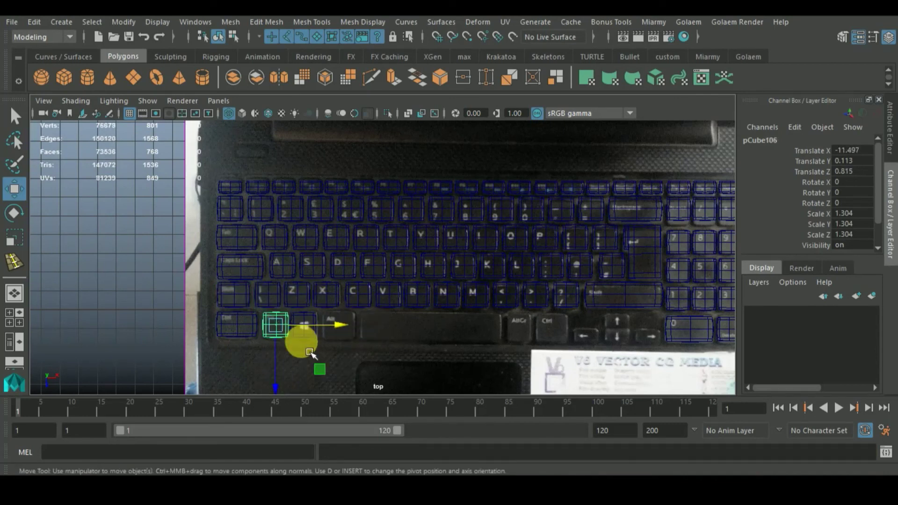
- Scale the left Ctrl, Fn, and Windows key blocks slightly along Z to fit the bottom row
{"action": "key", "text": "r"}
{"action": "left_click", "coordinate": [241, 330]}
{"action": "key", "text": "z"}
{"action": "key", "text": "z"}
{"action": "key", "text": "z"}
{"action": "left_click_drag", "start_coordinate": [237, 383], "coordinate": [241, 392]}
{"action": "left_click", "coordinate": [279, 327], "text": "shift"}
{"action": "left_click", "coordinate": [239, 330], "text": "shift"}
{"action": "left_click", "coordinate": [304, 330]}
- Duplicate the Windows key block over Alt and the space bar, widening the space bar copy to its full length
{"action": "key", "text": "w"}
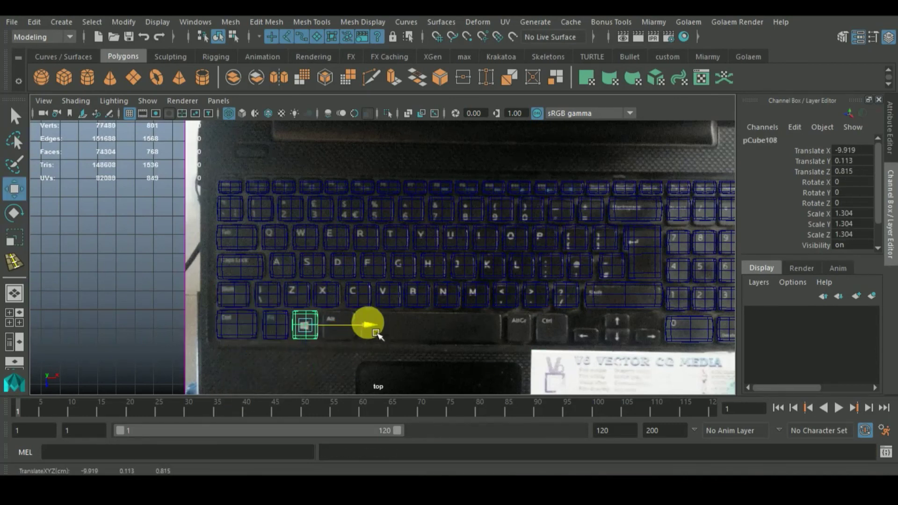
{"action": "left_click_drag", "start_coordinate": [372, 329], "coordinate": [407, 331], "text": "shift"}
{"action": "key", "text": "r"}
{"action": "left_click_drag", "start_coordinate": [404, 331], "coordinate": [497, 326]}
{"action": "key", "text": "w"}
{"action": "key", "text": "r"}
- Duplicate the Windows key block over AltGr at about 1.552 in X, and the Alt block over the right Ctrl
{"action": "left_click", "coordinate": [304, 325]}
{"action": "key", "text": "w"}
{"action": "left_click_drag", "start_coordinate": [351, 324], "coordinate": [593, 335], "text": "shift"}
{"action": "key", "text": "ctrl+z"}
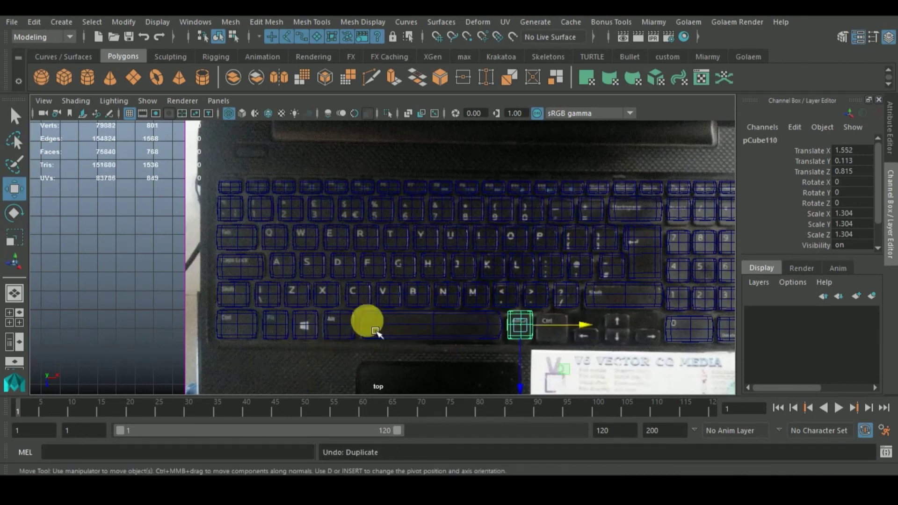
{"action": "left_click", "coordinate": [345, 327]}
{"action": "key", "text": "ctrl+d"}
{"action": "left_click_drag", "start_coordinate": [411, 333], "coordinate": [628, 346]}
- Duplicate a bottom-row block over the four arrow keys, shortening it to fit and placing the left arrow at about 4.99 X, 1.376 Z
{"action": "middle_click_drag", "start_coordinate": [612, 363], "coordinate": [409, 352], "text": "alt"}
{"action": "left_click", "coordinate": [324, 322]}
{"action": "key", "text": "ctrl+d"}
{"action": "left_click_drag", "start_coordinate": [385, 316], "coordinate": [483, 318]}
{"action": "key", "text": "r"}
{"action": "key", "text": "w"}
{"action": "mouse_move", "coordinate": [416, 379]}
{"action": "left_mouse_down"}
{"action": "mouse_move", "coordinate": [416, 346]}
{"action": "mouse_move", "coordinate": [416, 375]}
{"action": "left_mouse_up"}
{"action": "left_click_drag", "start_coordinate": [415, 376], "coordinate": [415, 391], "text": "shift"}
{"action": "left_click_drag", "start_coordinate": [475, 326], "coordinate": [448, 339], "text": "shift"}
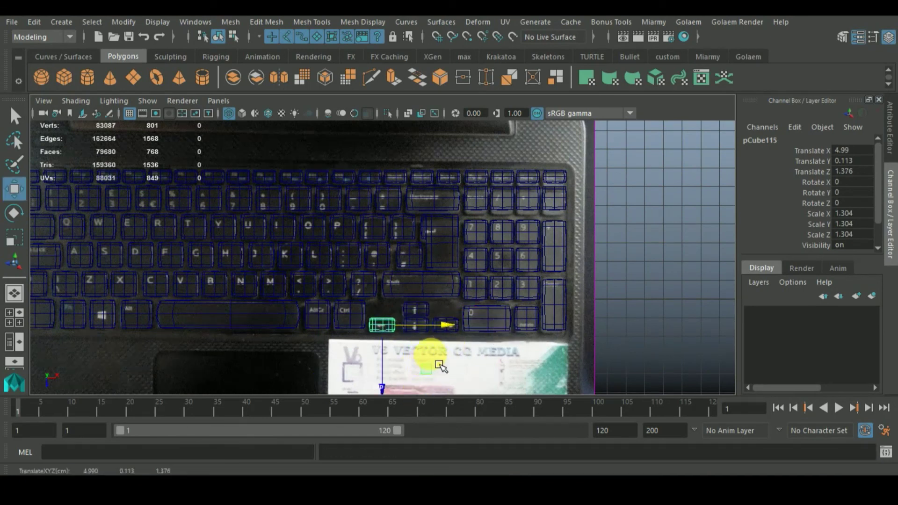
{"action": "middle_click_drag", "start_coordinate": [445, 357], "coordinate": [470, 283], "text": "alt"}
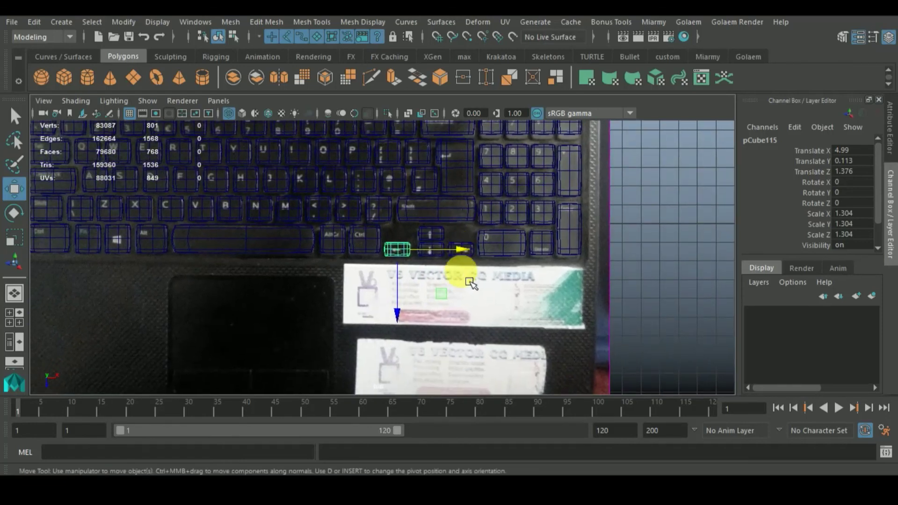
- Hide the reference photo's image plane in the perspective view by setting its Visibility to off
{"action": "left_click_drag", "start_coordinate": [463, 341], "coordinate": [469, 333], "text": "alt"}
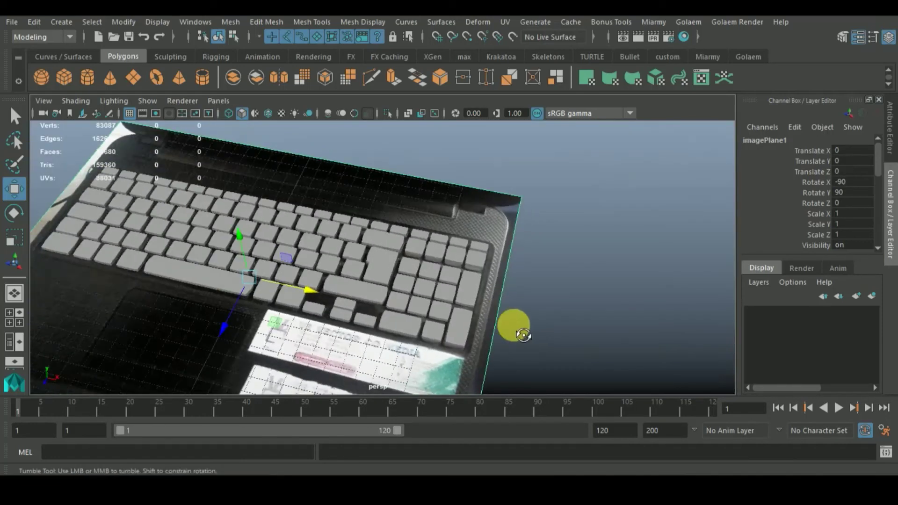
{"action": "left_click_drag", "start_coordinate": [523, 335], "coordinate": [507, 257], "text": "alt"}
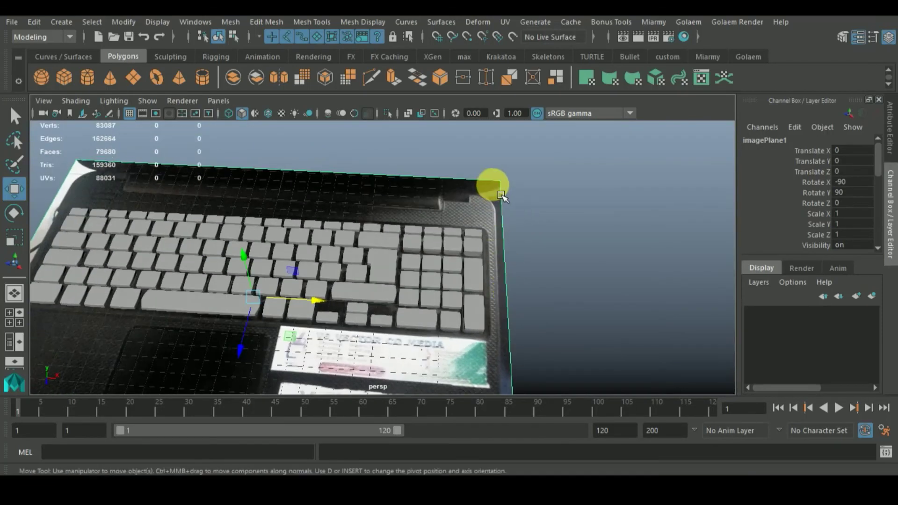
{"action": "left_click_drag", "start_coordinate": [879, 169], "coordinate": [861, 192]}
{"action": "key", "text": "Return"}
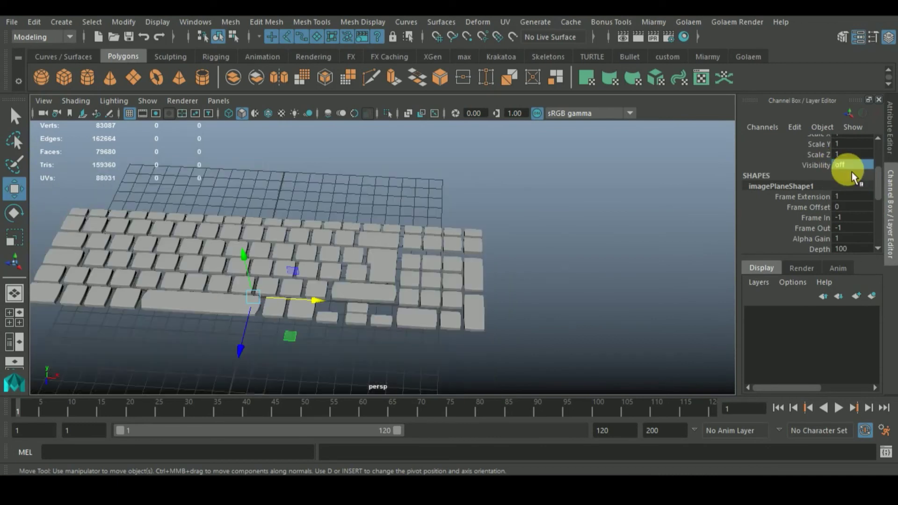
- Select all the key blocks, display them with smooth mesh preview, and inspect the keyboard's rounded edges
{"action": "left_click_drag", "start_coordinate": [498, 231], "coordinate": [421, 284], "text": "alt"}
{"action": "left_click", "coordinate": [475, 230]}
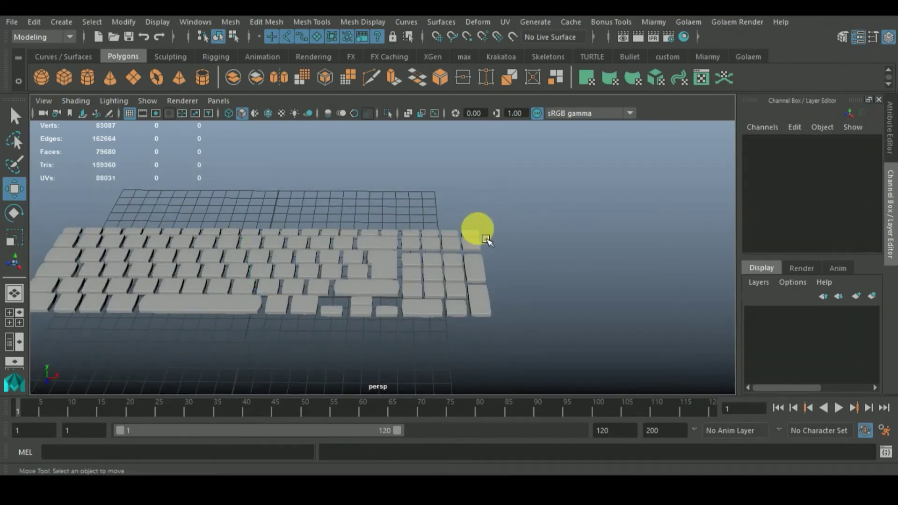
{"action": "left_click_drag", "start_coordinate": [475, 231], "coordinate": [476, 260], "text": "alt"}
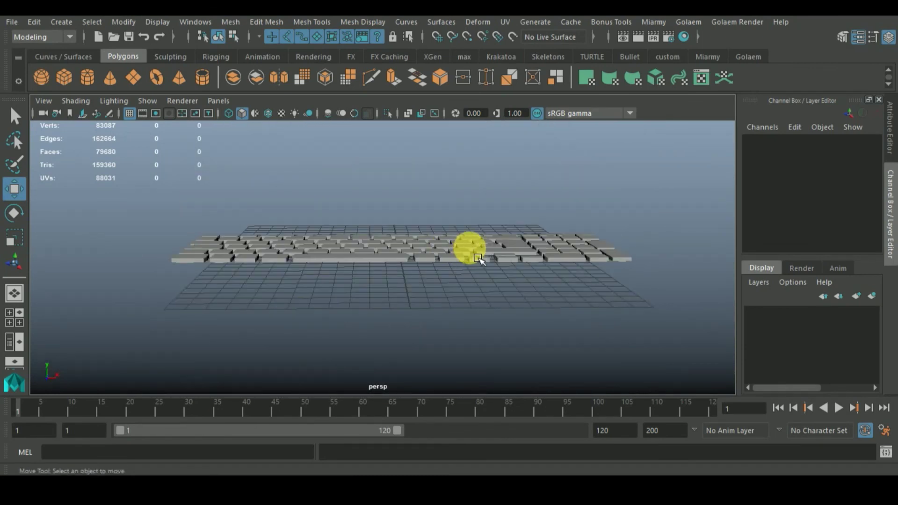
{"action": "left_click_drag", "start_coordinate": [469, 290], "coordinate": [441, 344], "text": "alt"}
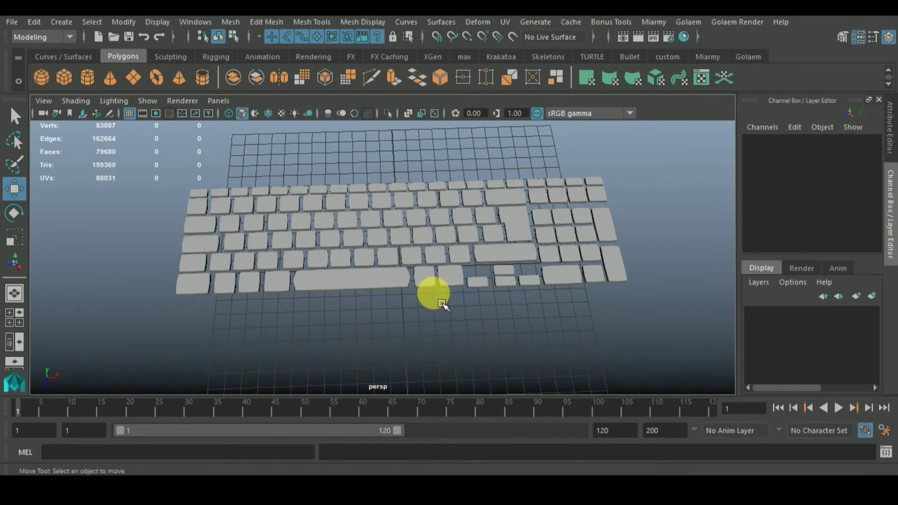
{"action": "left_click", "coordinate": [298, 239]}
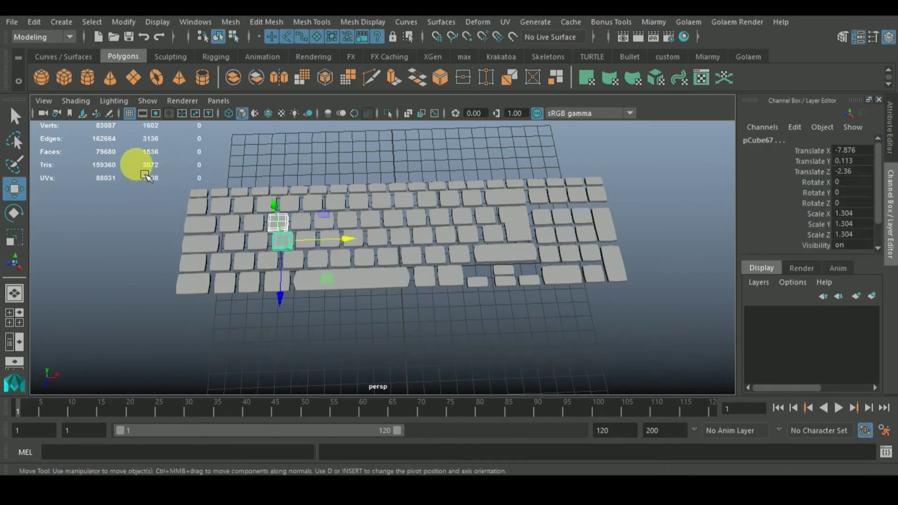
{"action": "left_click", "coordinate": [208, 198]}
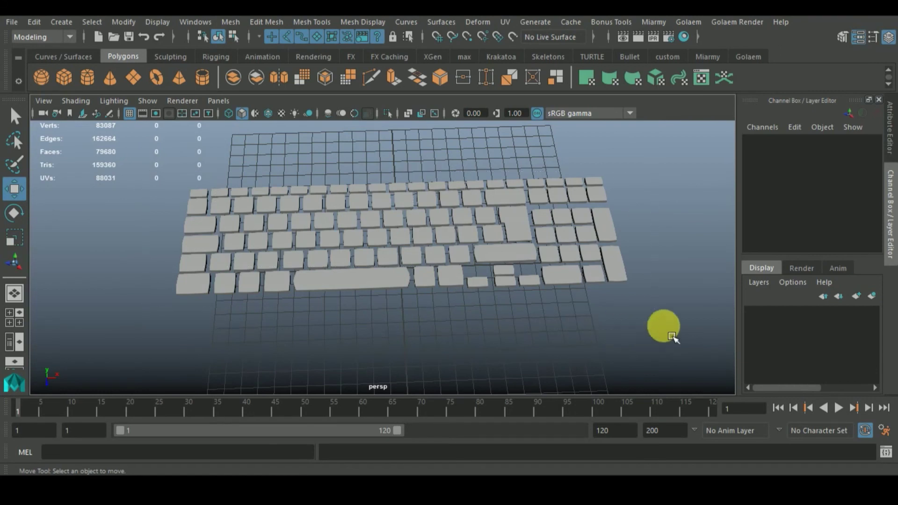
{"action": "left_click_drag", "start_coordinate": [673, 338], "coordinate": [675, 327]}
{"action": "key", "text": "3"}
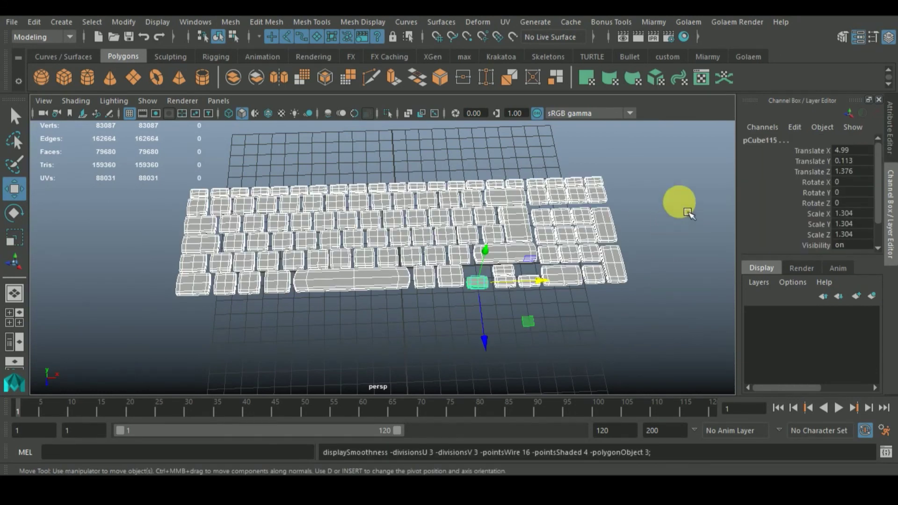
{"action": "left_click", "coordinate": [540, 351]}
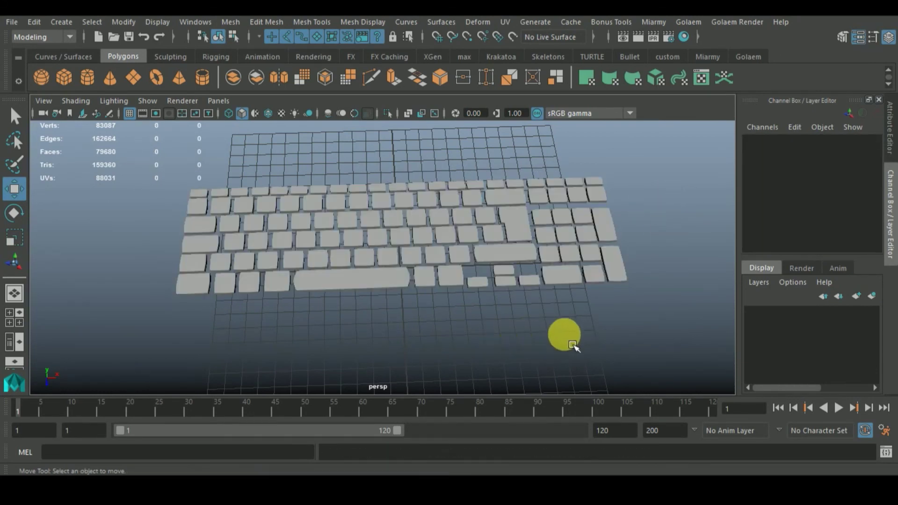
{"action": "left_click_drag", "start_coordinate": [423, 349], "coordinate": [418, 314], "text": "alt"}
{"action": "right_click_drag", "start_coordinate": [397, 310], "coordinate": [608, 350], "text": "alt"}
{"action": "left_click_drag", "start_coordinate": [609, 349], "coordinate": [613, 281], "text": "alt"}
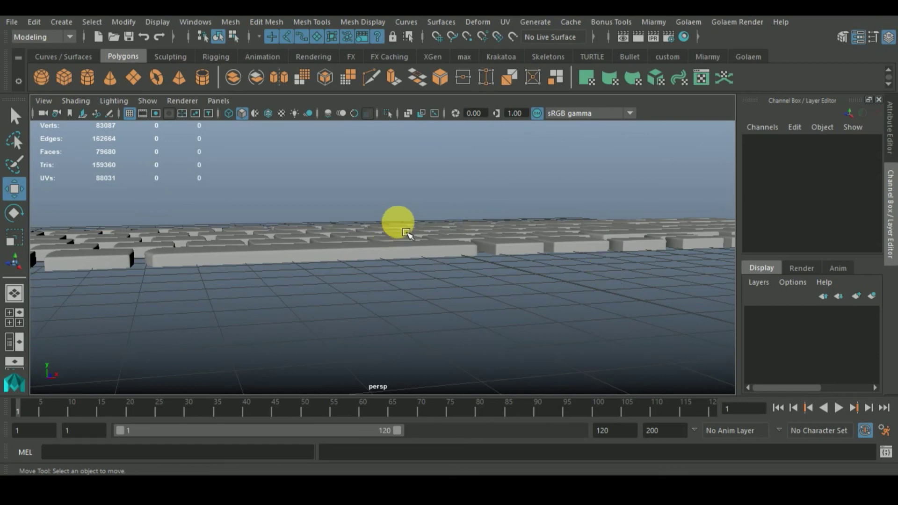
- Create a new project named laptop in the default projects folder, keeping the standard primary locations
{"action": "left_click", "coordinate": [15, 23]}
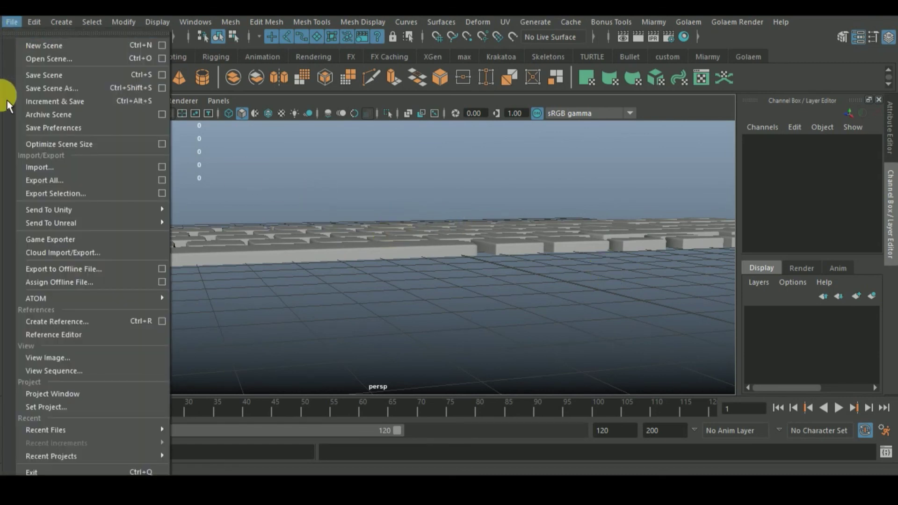
{"action": "left_click", "coordinate": [83, 394]}
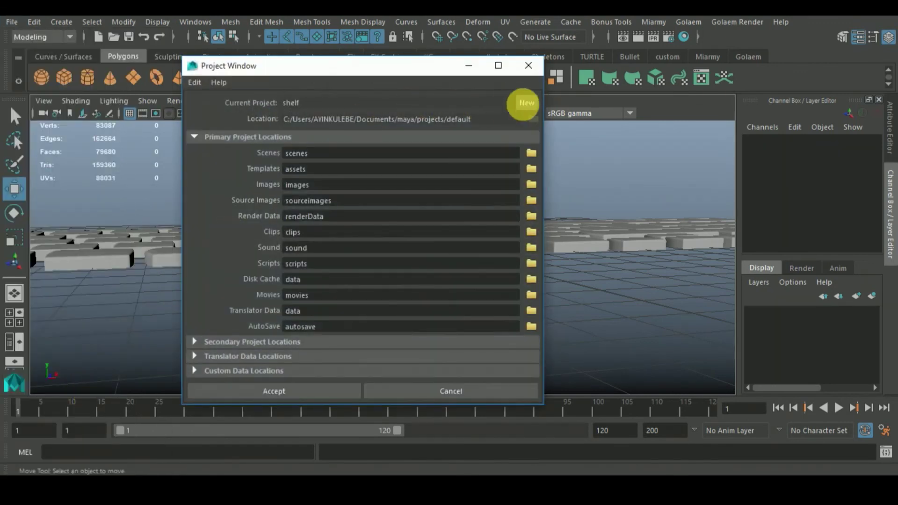
{"action": "left_click", "coordinate": [535, 107]}
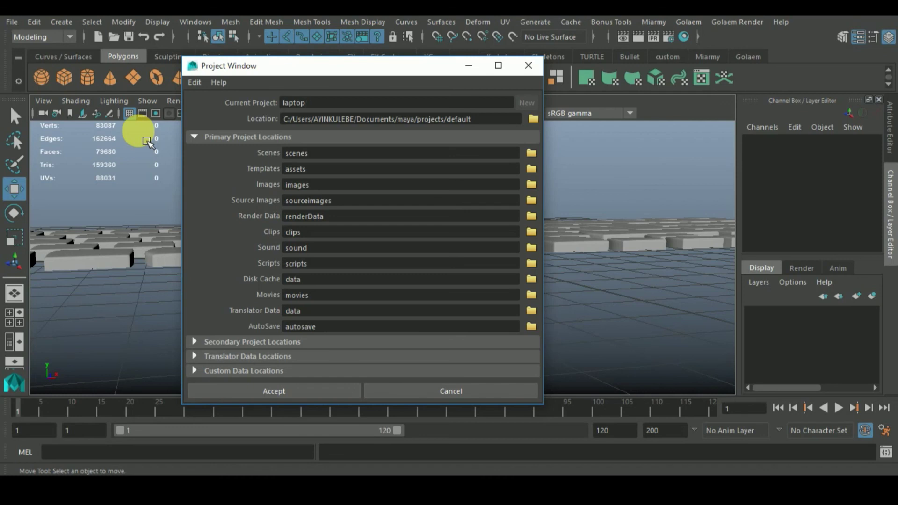
{"action": "left_click", "coordinate": [303, 389]}
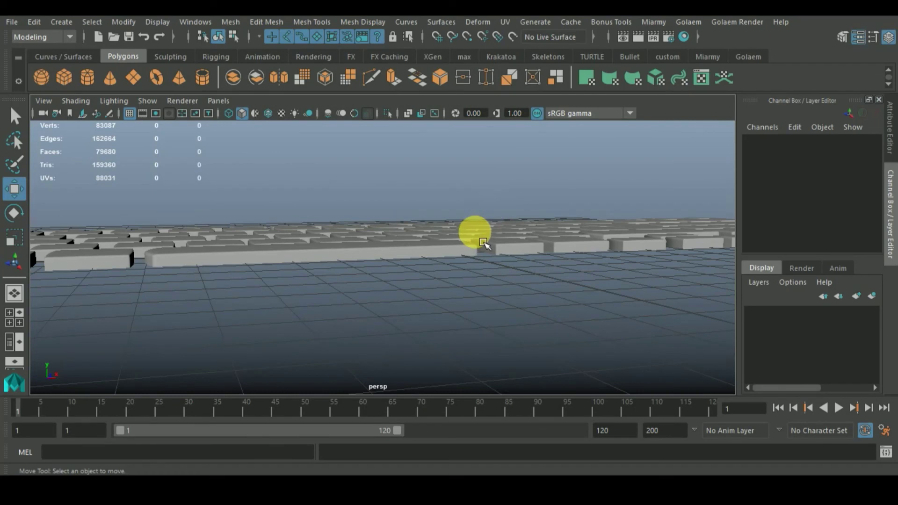
- Save the scene as keyboard in Maya Binary format in the laptop project's scenes folder
{"action": "left_click", "coordinate": [12, 22]}
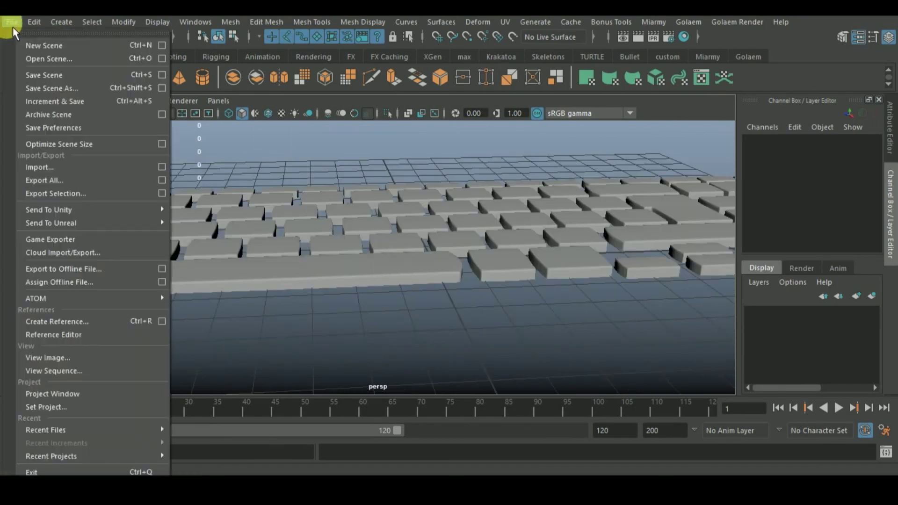
{"action": "left_click", "coordinate": [68, 91]}
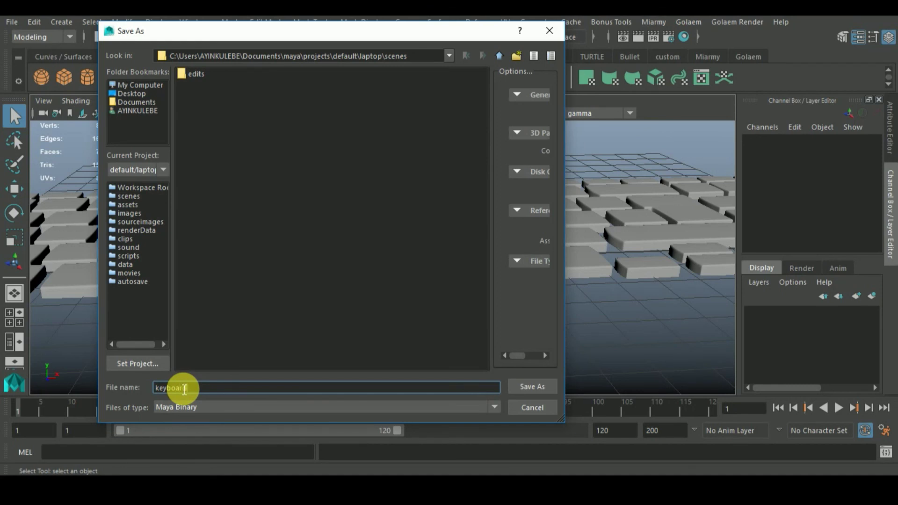
{"action": "key", "text": "Return"}
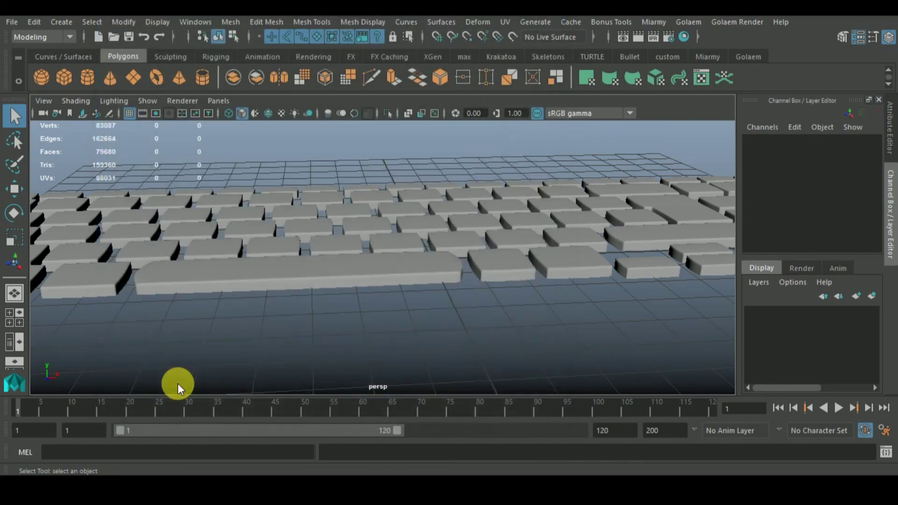